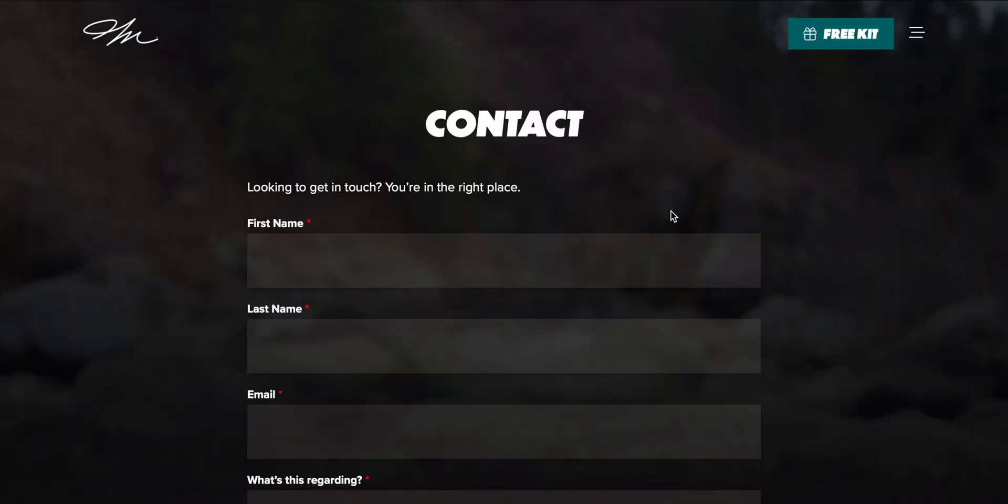
scroll(796, 197, down, 2)
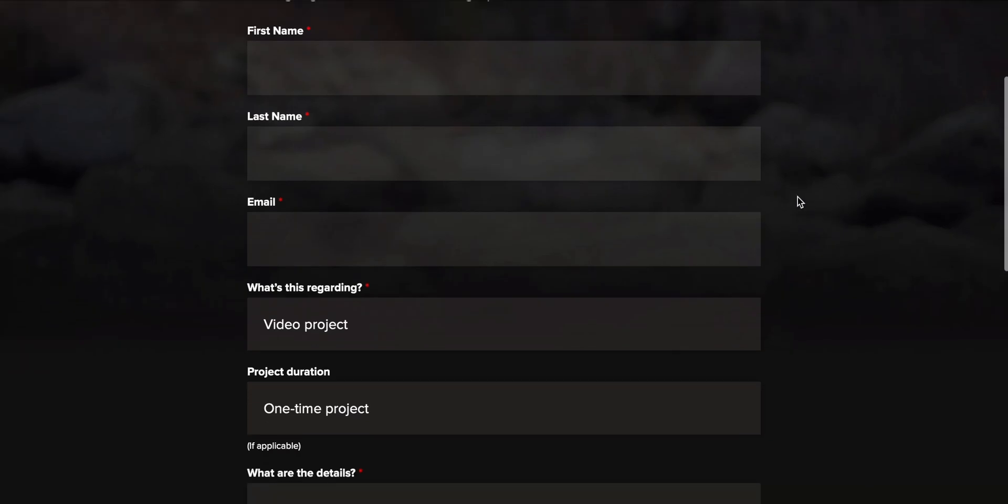
scroll(797, 198, down, 2)
scroll(804, 202, down, 4)
scroll(803, 199, up, 10)
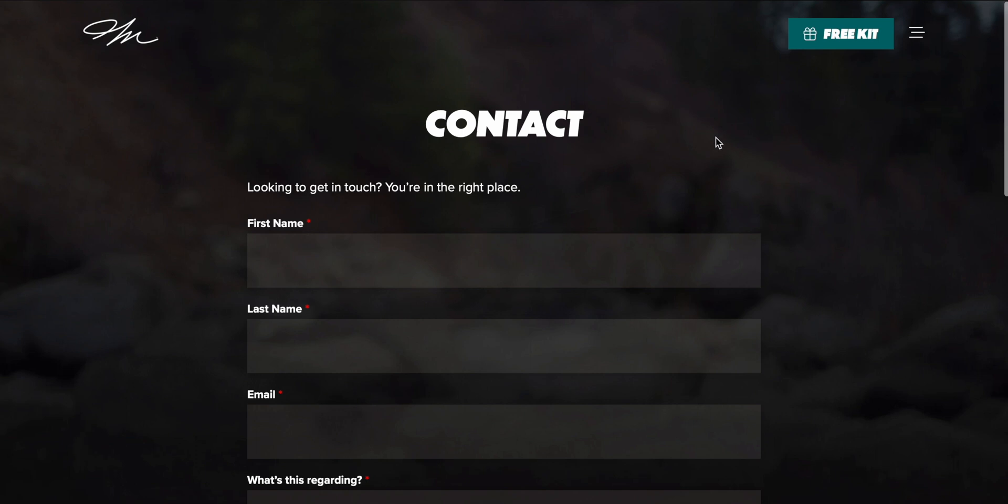
scroll(740, 162, down, 3)
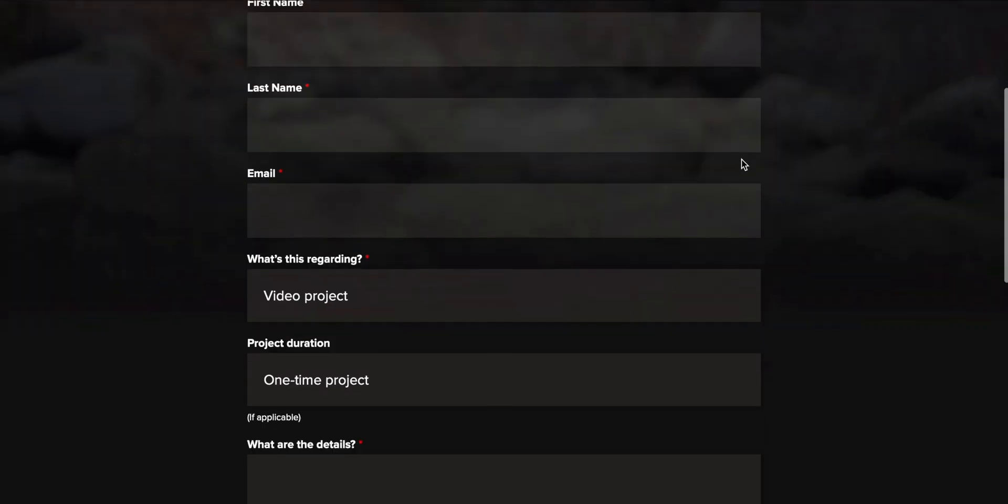
scroll(741, 161, up, 3)
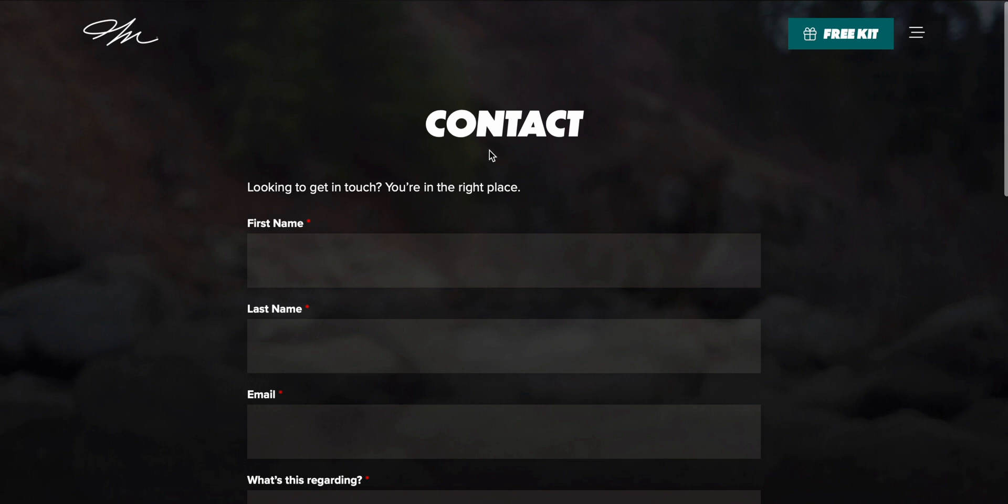
Bring up the site's navigation menu to reach the WordPress admin
click(917, 38)
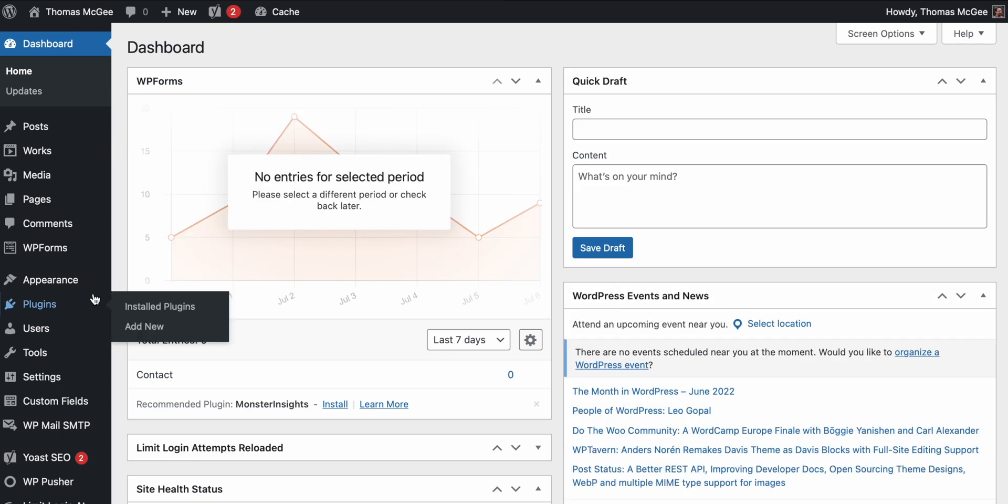
scroll(87, 296, down, 1)
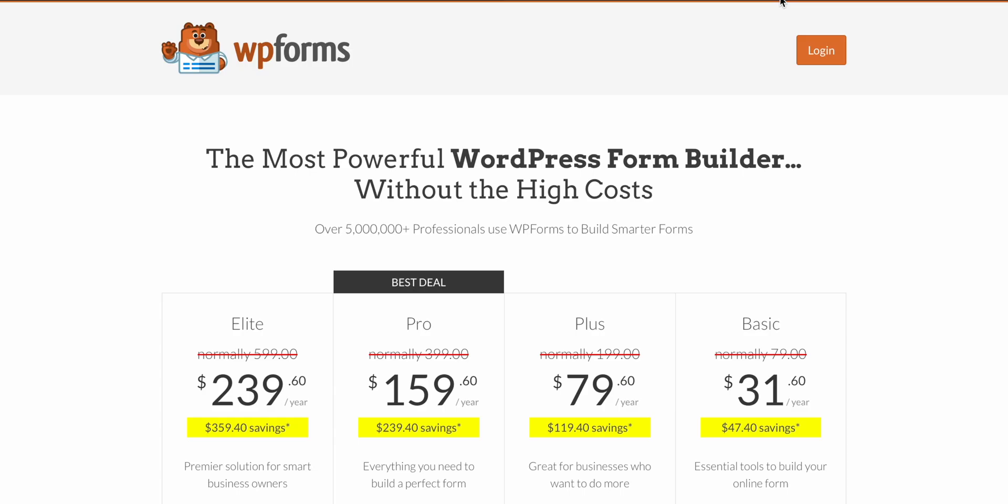
scroll(624, 163, down, 2)
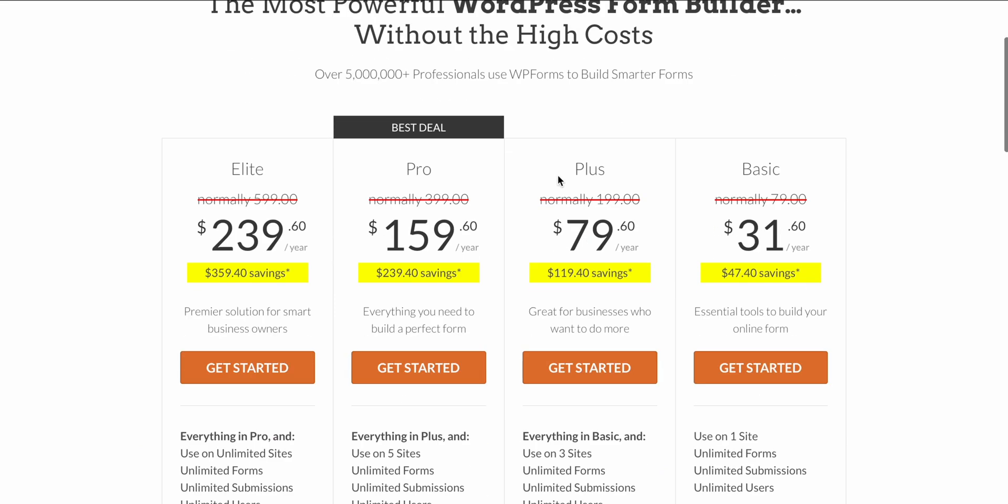
scroll(591, 252, down, 1)
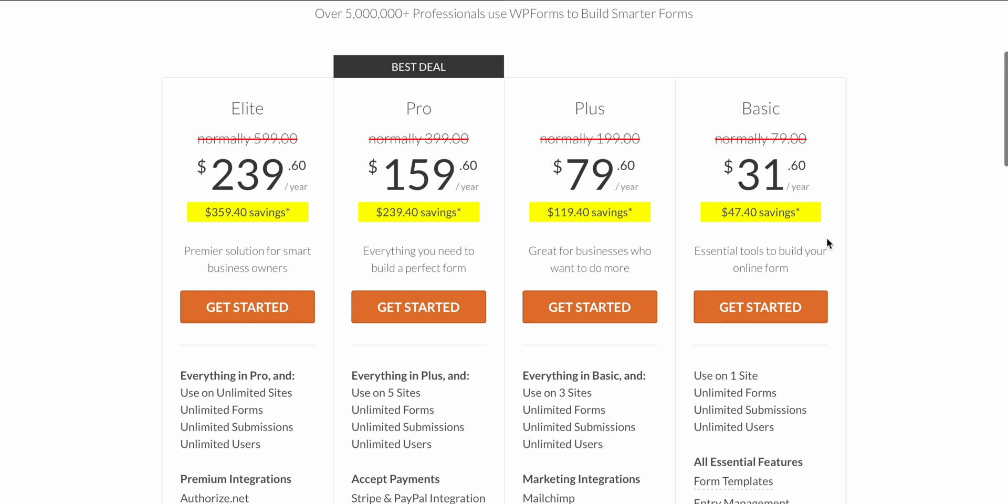
scroll(768, 266, down, 1)
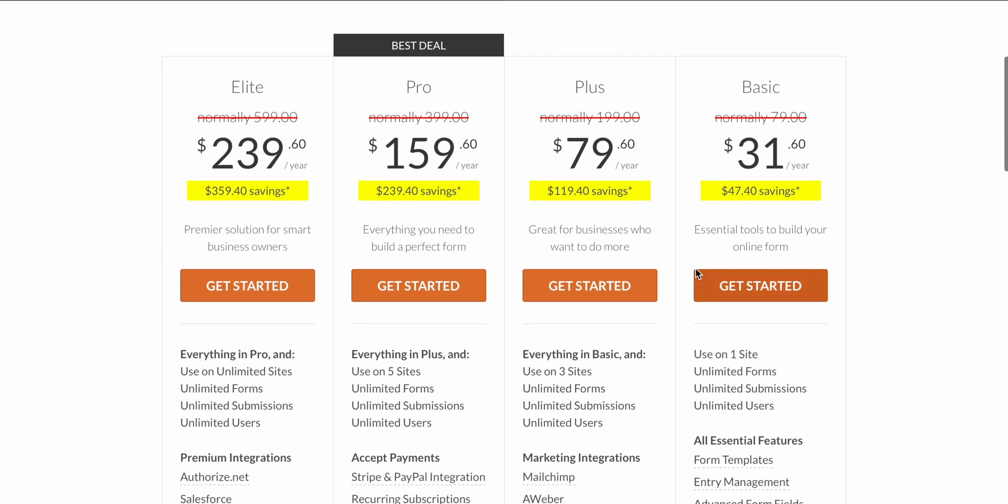
drag(530, 147, 675, 149)
click(924, 153)
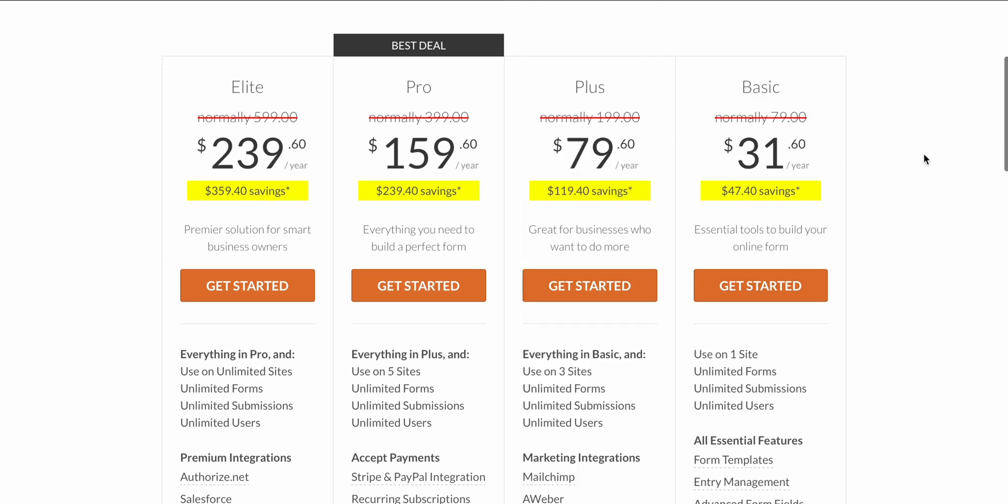
scroll(846, 165, down, 3)
scroll(845, 166, up, 1)
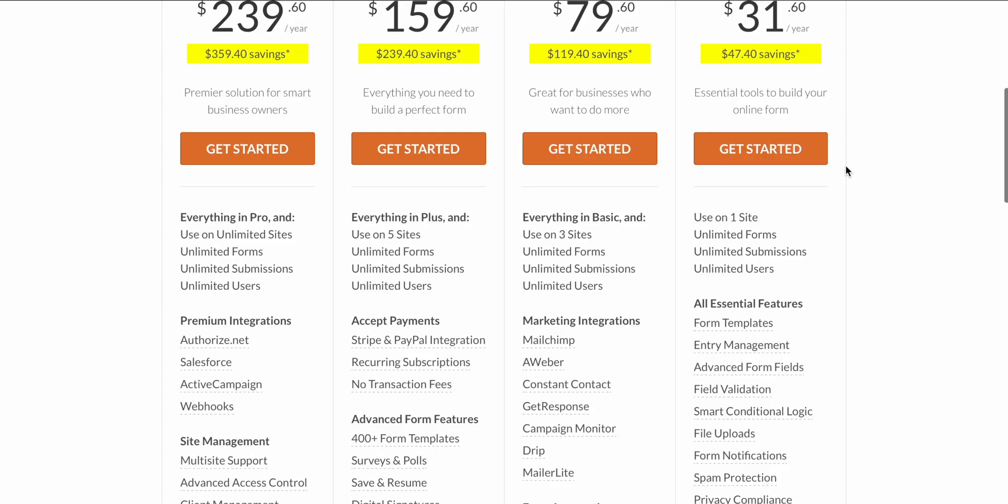
scroll(846, 170, up, 2)
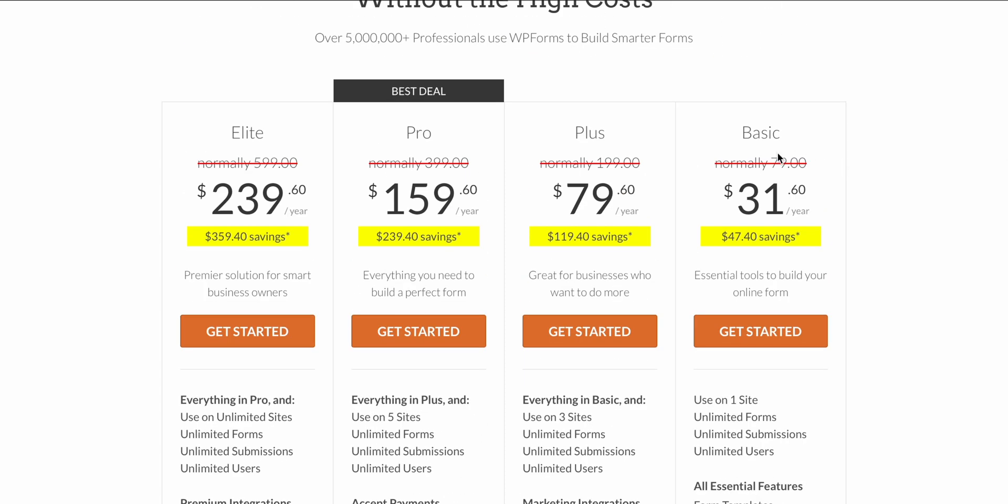
scroll(946, 192, down, 1)
scroll(947, 191, up, 2)
scroll(937, 190, up, 1)
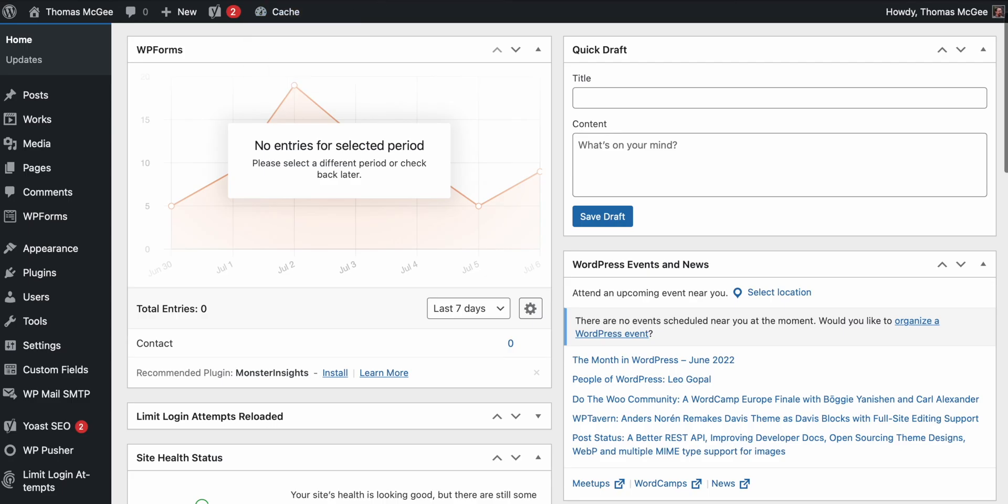
scroll(914, 331, down, 3)
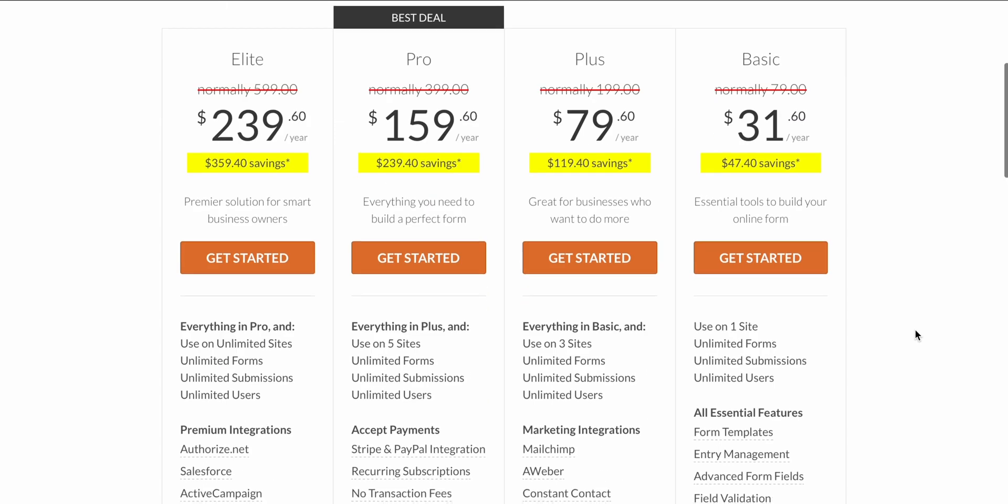
scroll(781, 352, up, 1)
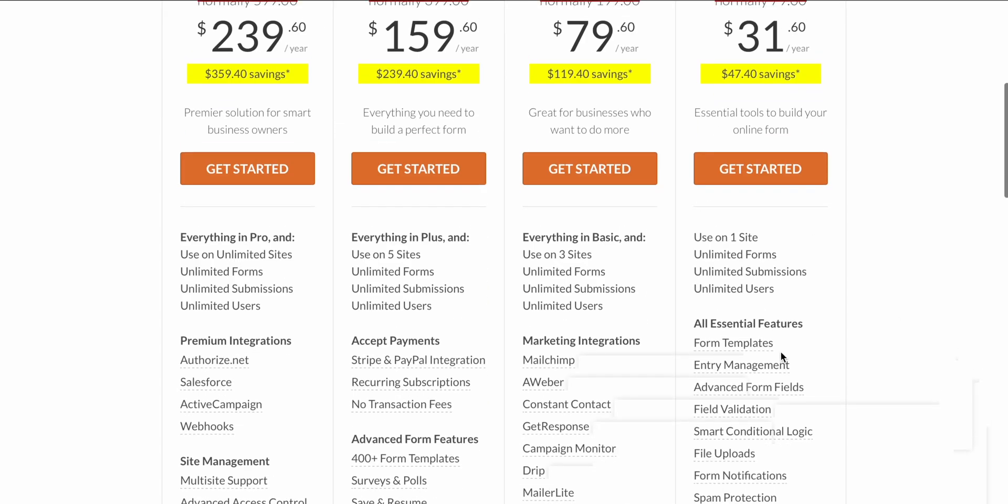
drag(522, 253, 619, 254)
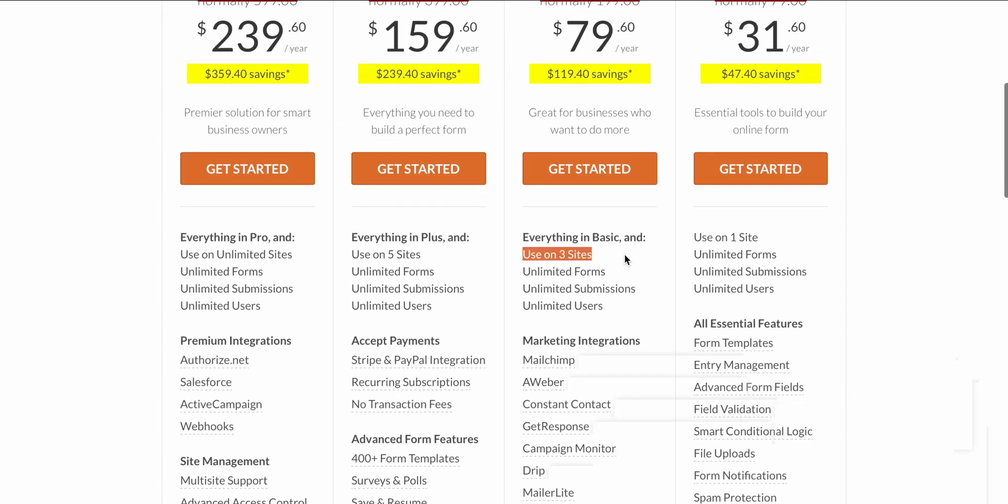
scroll(622, 259, up, 1)
click(393, 284)
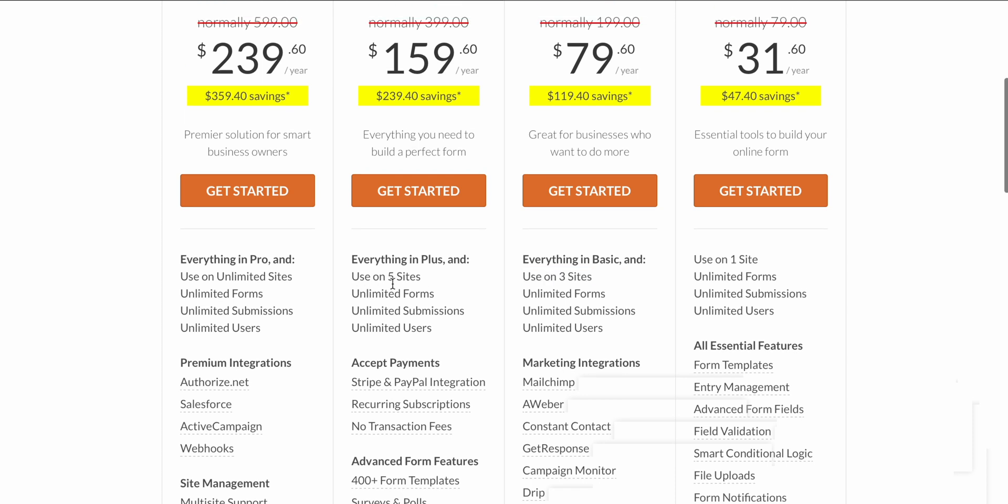
drag(180, 276, 214, 310)
scroll(484, 342, down, 5)
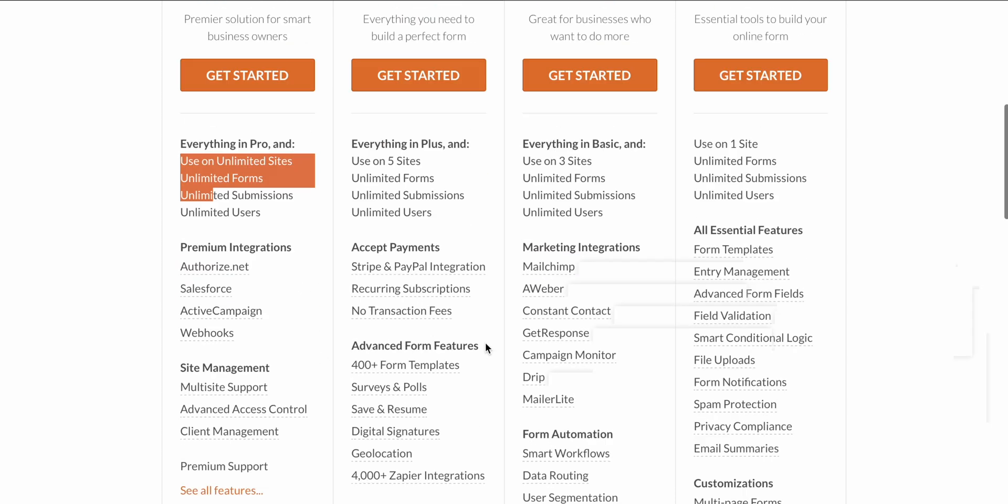
scroll(669, 378, up, 1)
click(872, 234)
scroll(630, 134, up, 5)
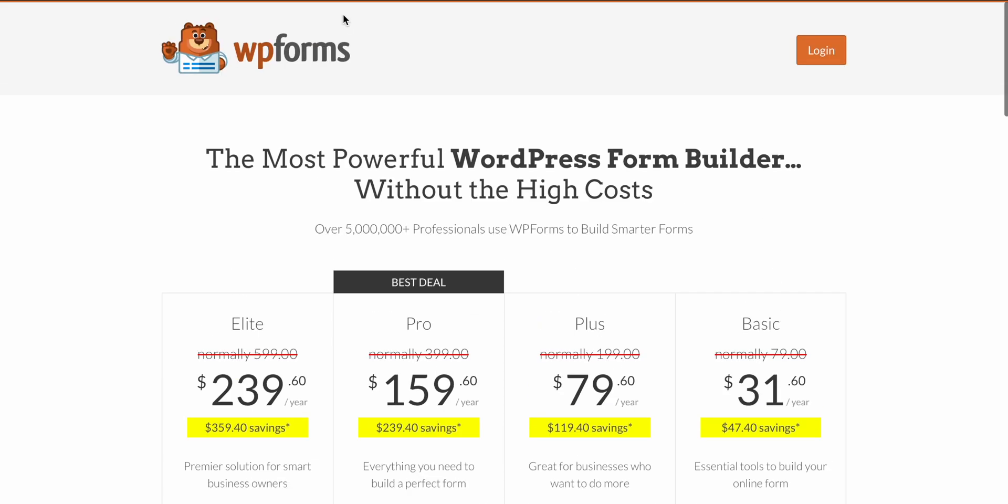
scroll(564, 228, up, 1)
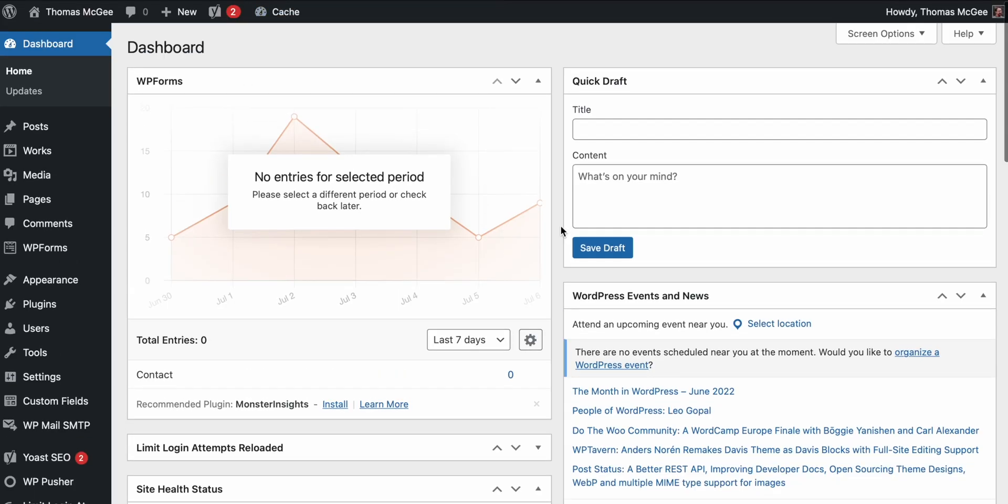
Start a new form and name it 'Video Project Questionnaire' using the title copied from the notes
click(60, 250)
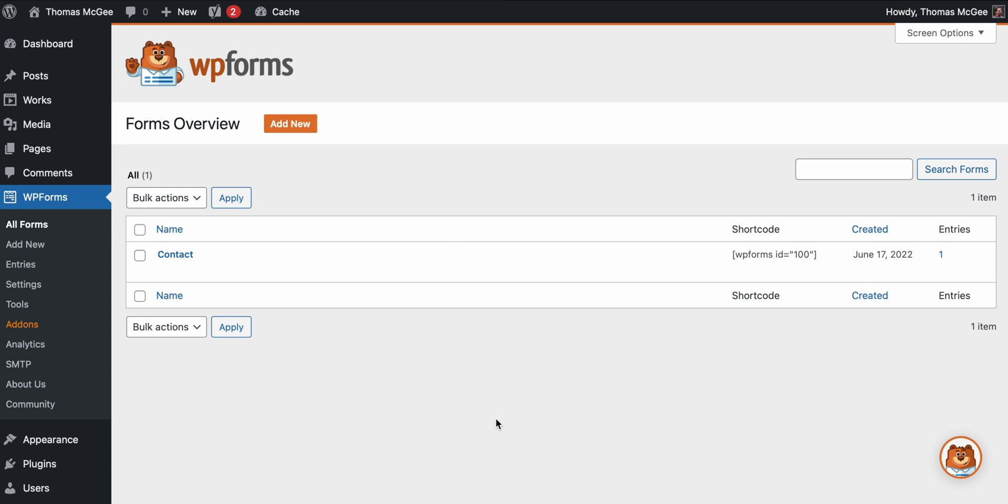
scroll(619, 253, down, 5)
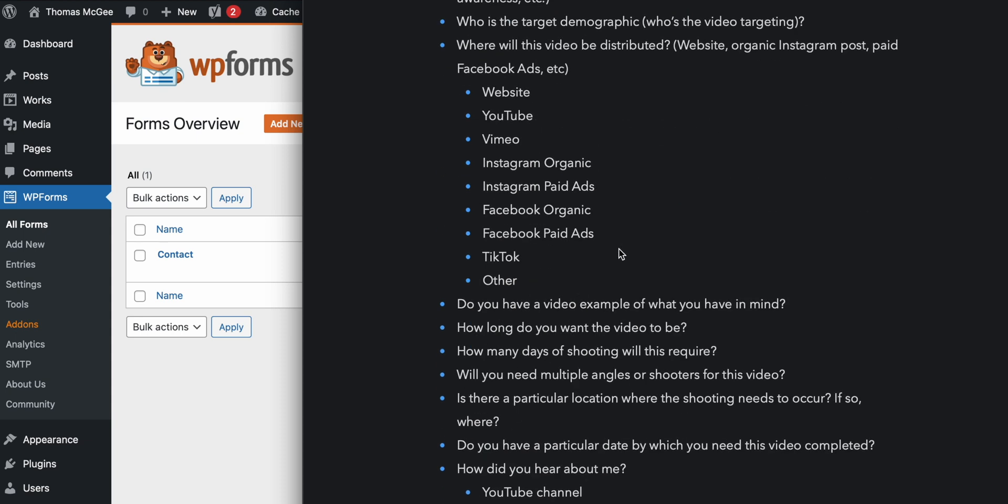
scroll(619, 254, down, 3)
scroll(619, 254, up, 8)
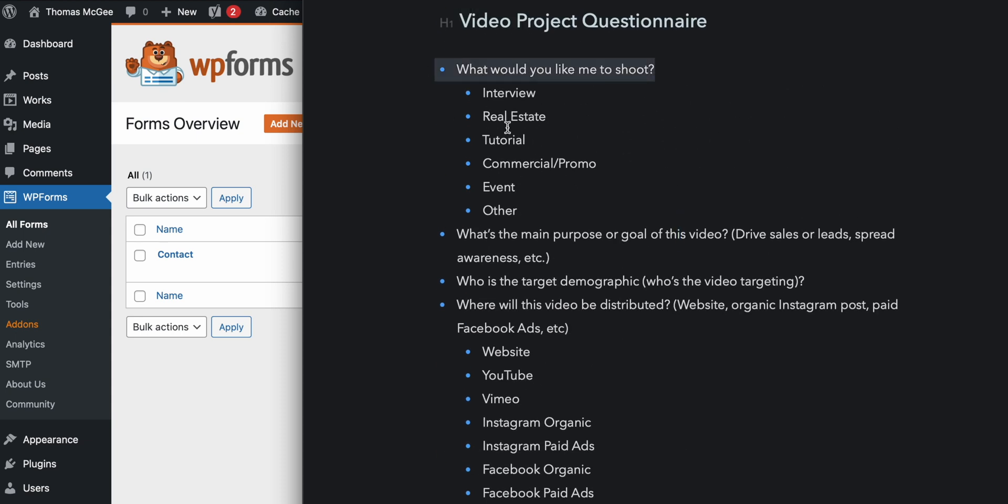
click(596, 234)
scroll(599, 222, down, 2)
scroll(603, 332, down, 3)
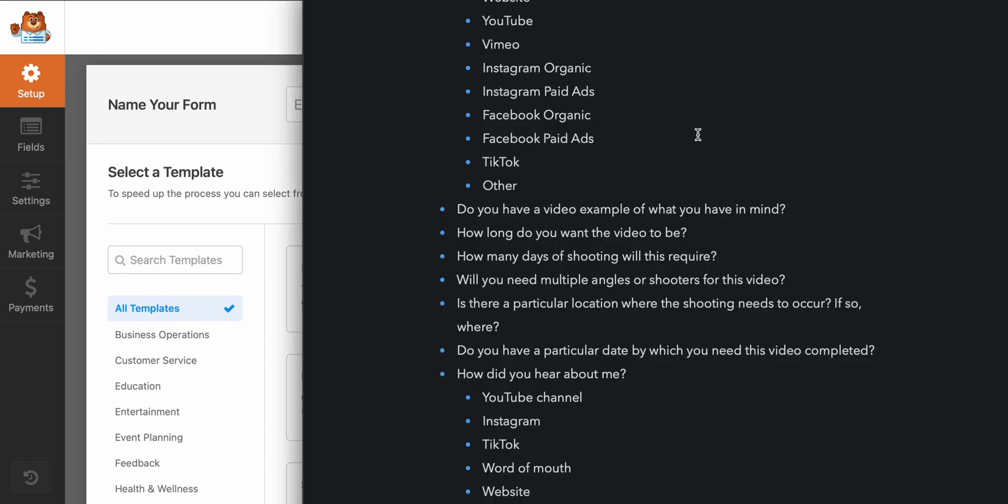
scroll(590, 72, up, 5)
drag(702, 22, 453, 22)
key(ctrl+c)
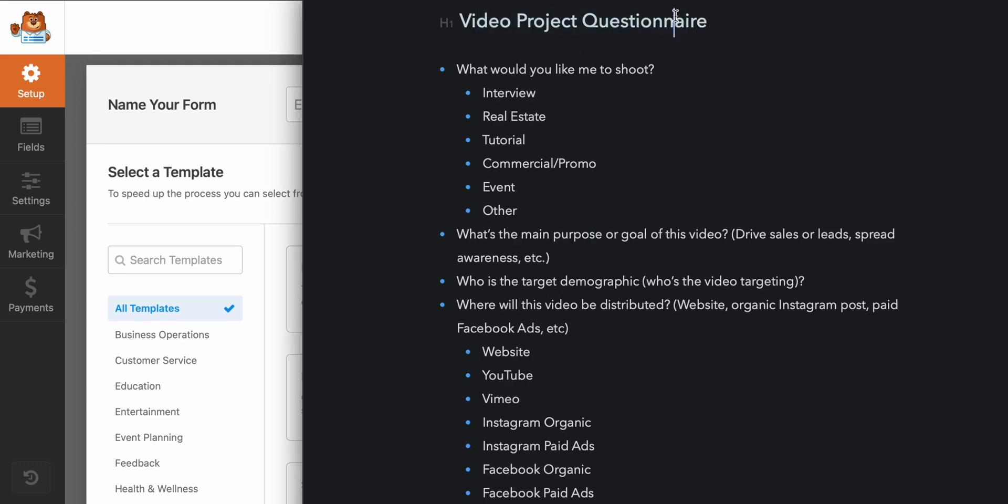
click(235, 53)
key(ctrl+v)
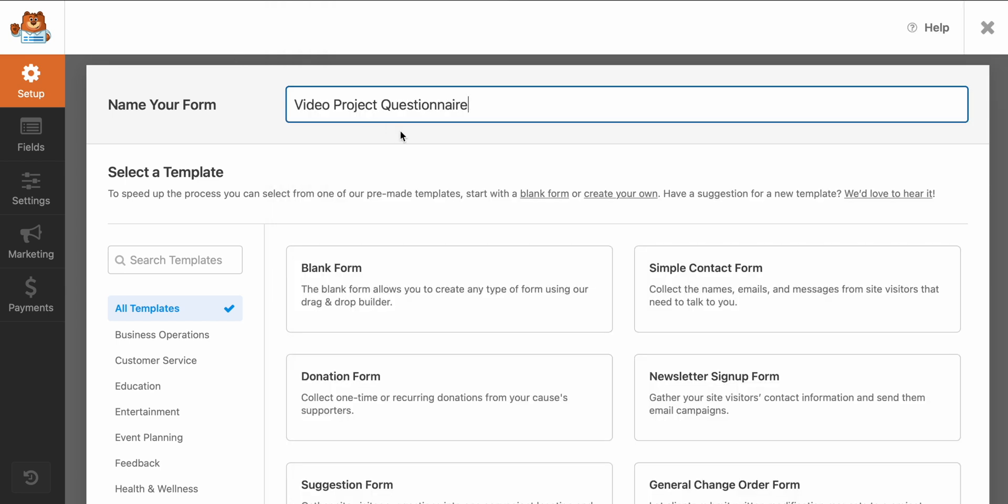
scroll(378, 140, down, 3)
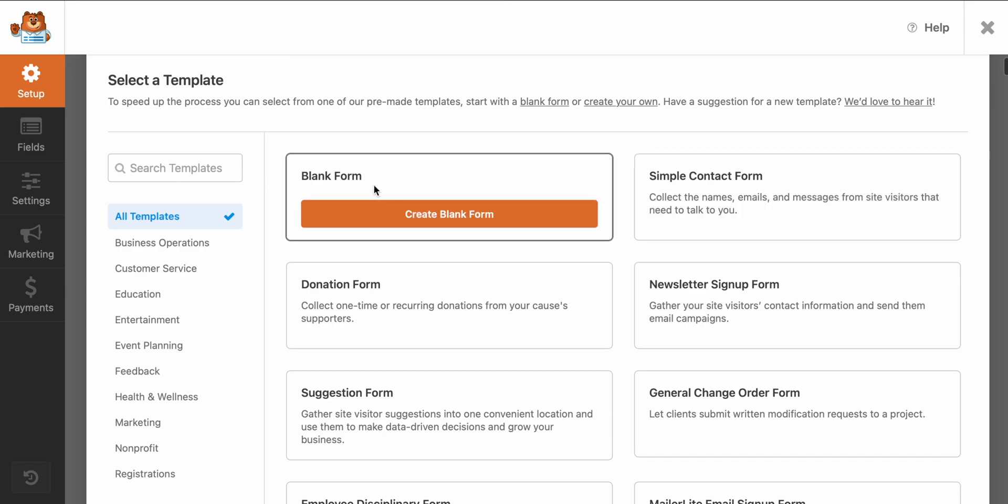
scroll(824, 264, up, 2)
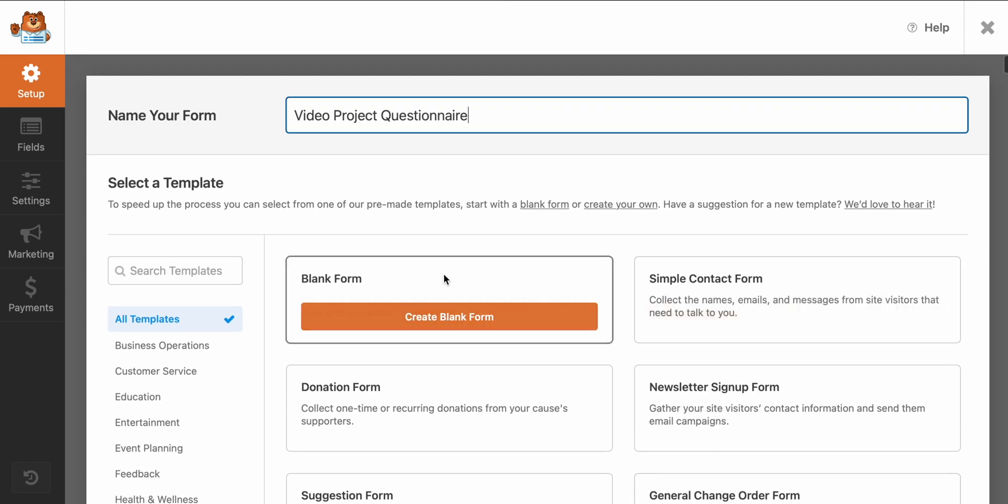
scroll(443, 276, down, 3)
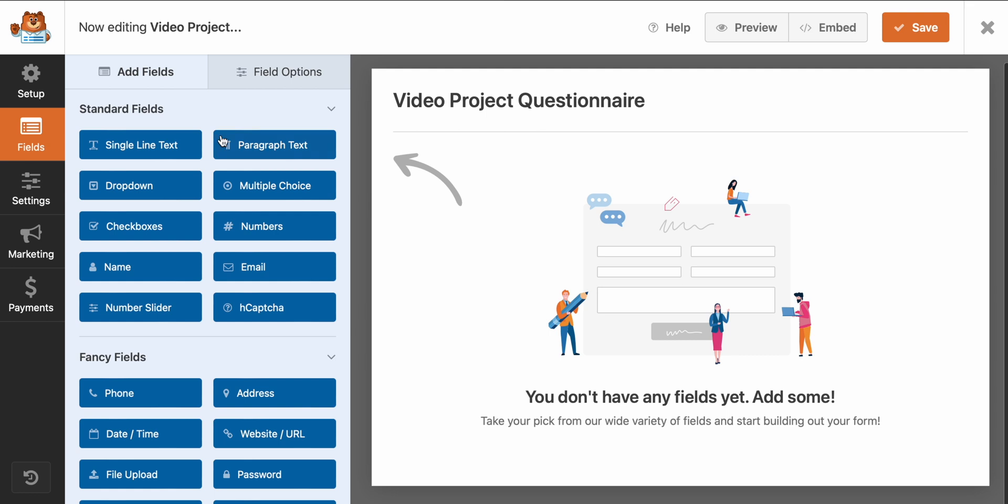
scroll(242, 315, down, 5)
scroll(236, 315, up, 4)
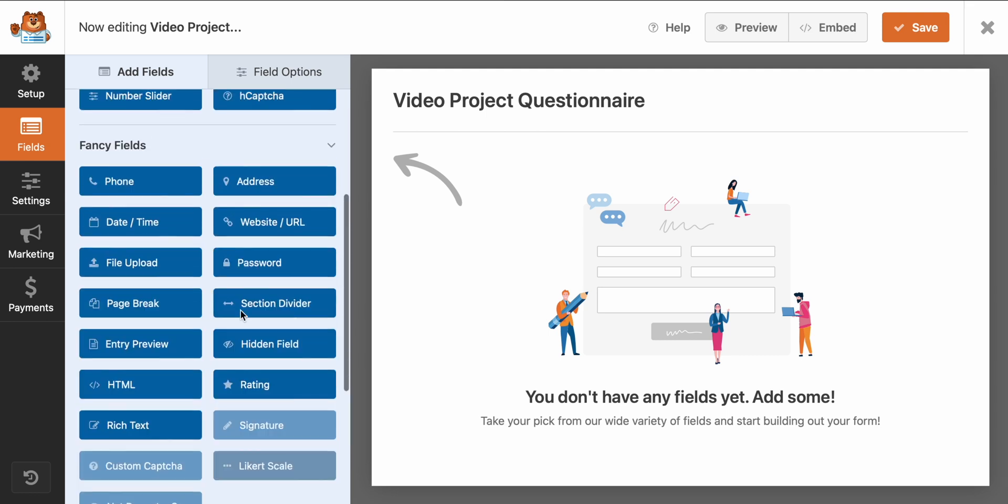
scroll(241, 315, up, 1)
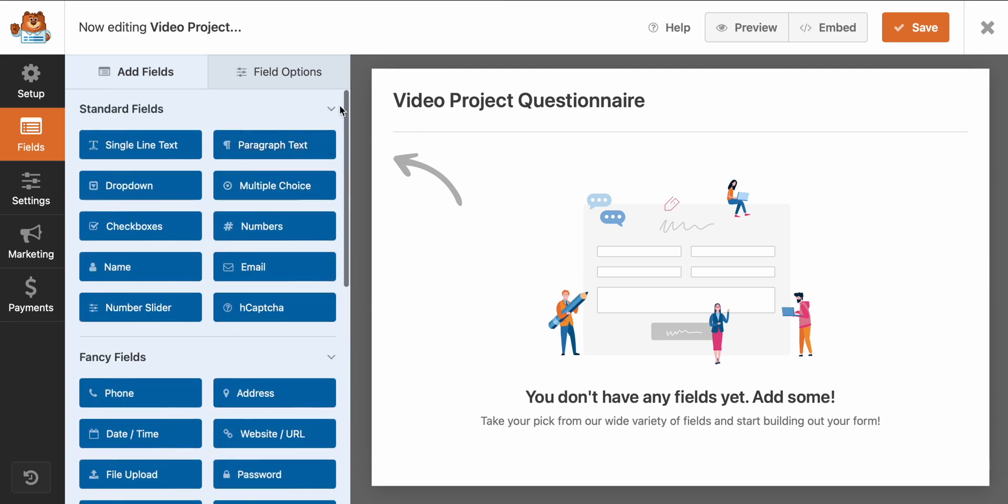
scroll(191, 309, down, 1)
scroll(185, 305, down, 1)
scroll(182, 304, up, 2)
Add a Name field and an Email field to the form and select the Email field
drag(112, 275, 468, 150)
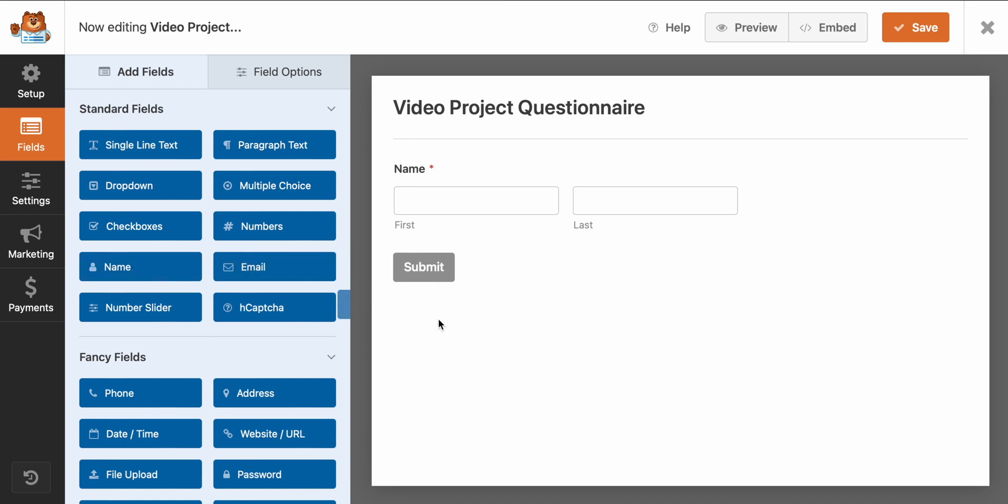
click(285, 273)
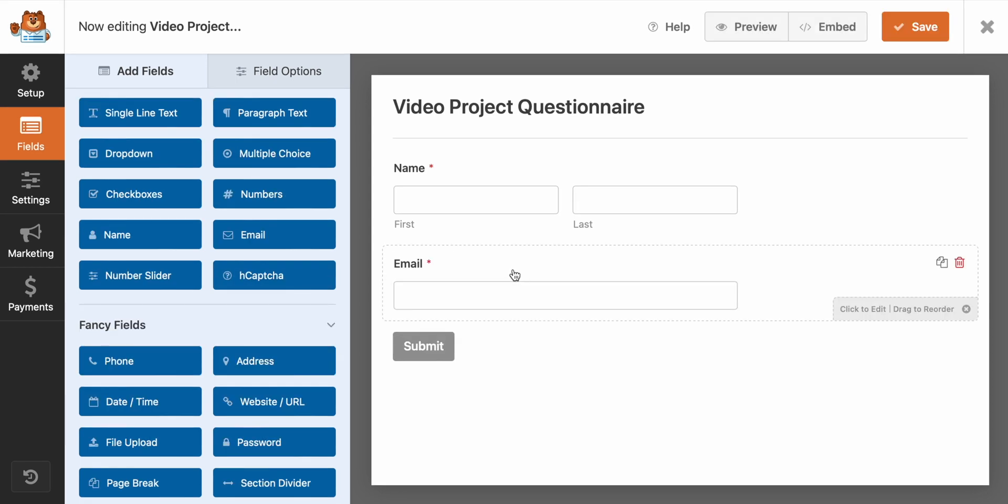
click(497, 277)
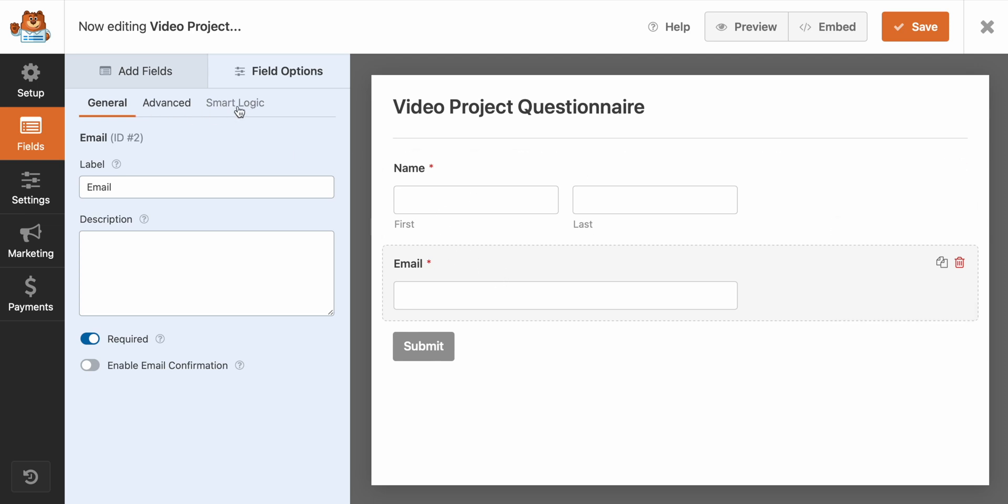
In the Email field's Advanced settings, switch Allowlist/Denylist to Denylist
click(178, 115)
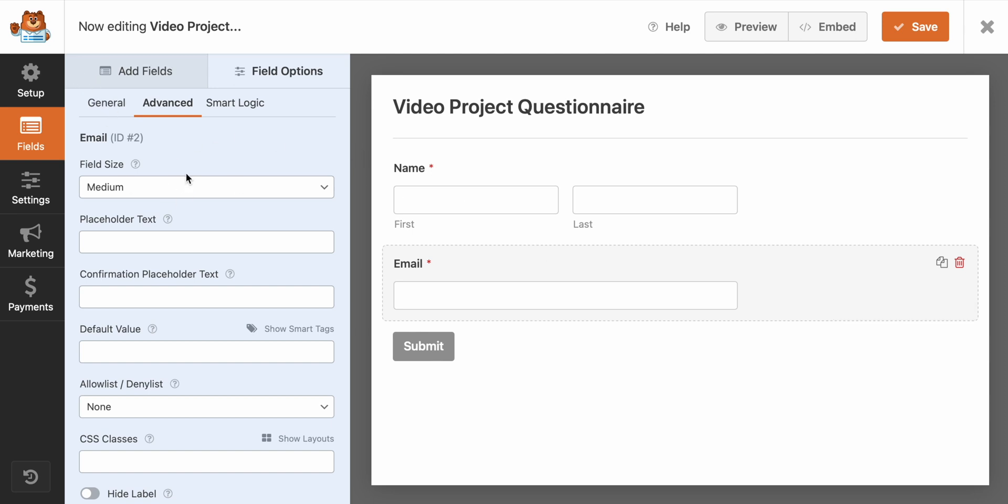
scroll(186, 177, down, 1)
scroll(187, 178, up, 1)
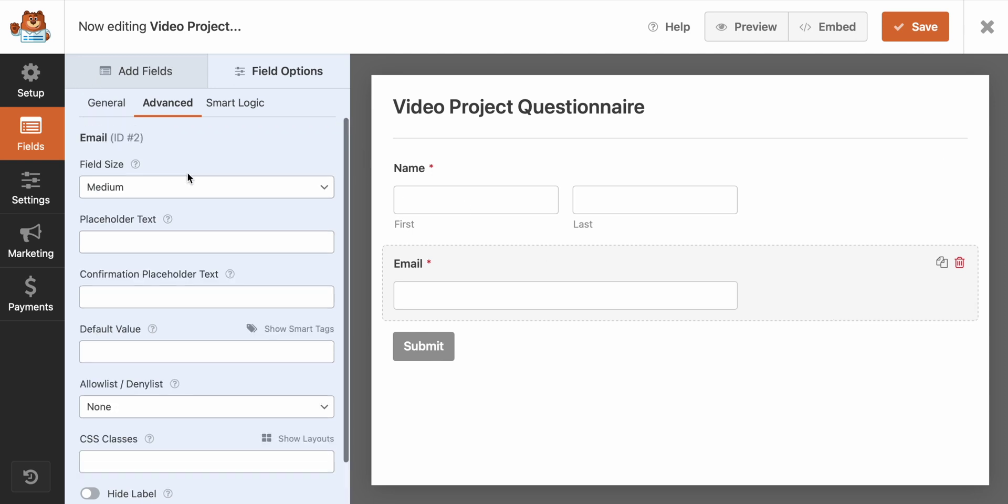
click(108, 103)
click(167, 107)
scroll(215, 162, down, 1)
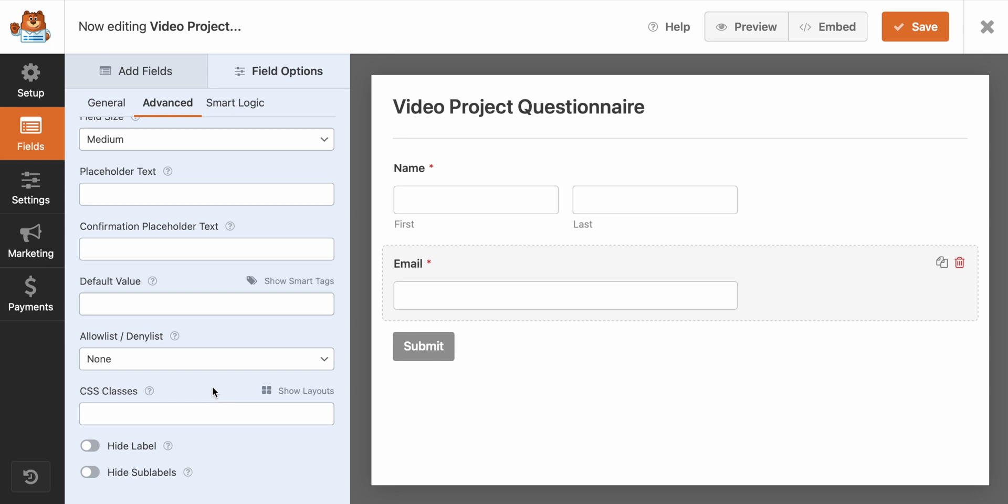
click(200, 362)
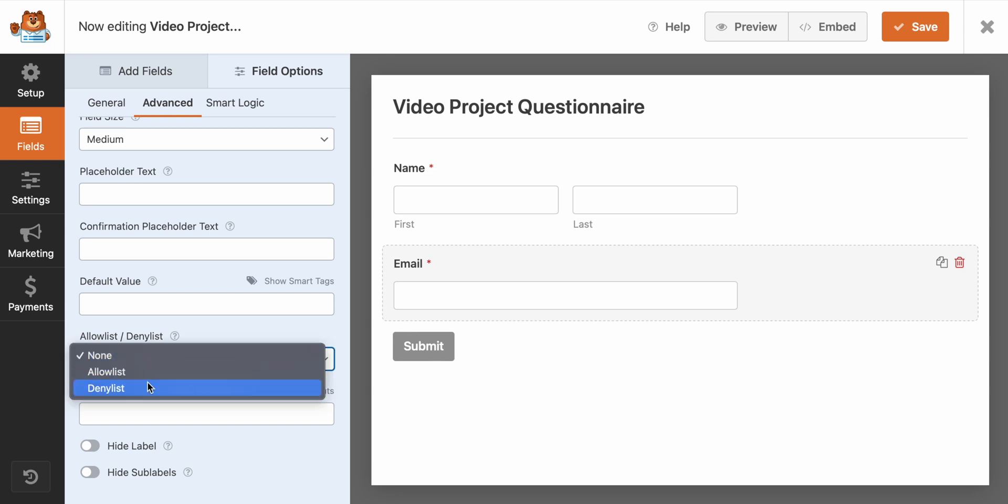
click(105, 388)
click(146, 401)
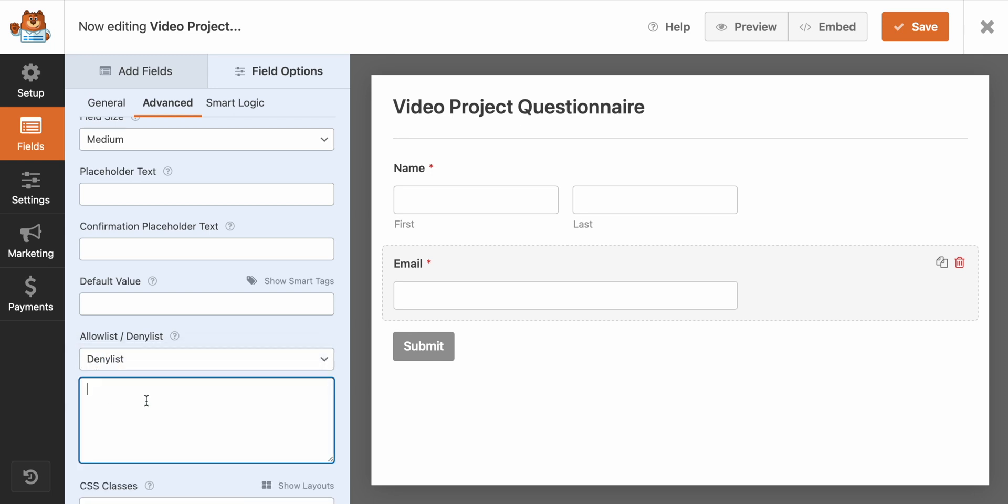
scroll(192, 385, down, 2)
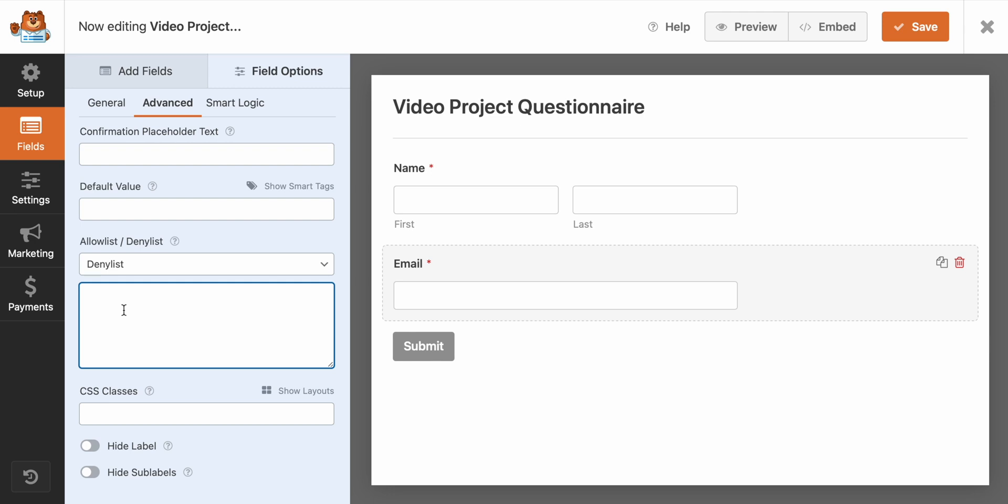
Enter the specific blocked email address as the first denylist line
drag(161, 288, 87, 293)
click(230, 302)
click(99, 295)
text(34563)
click(131, 320)
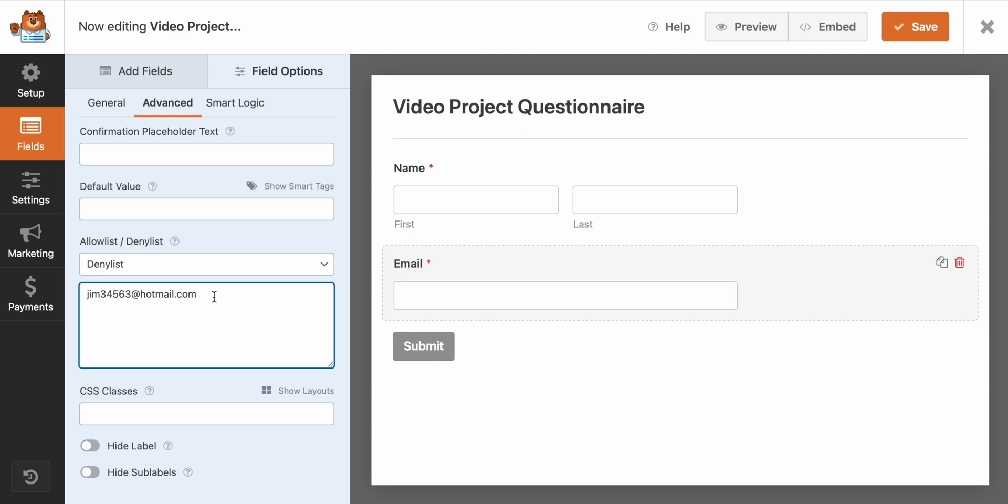
triple_click(197, 292)
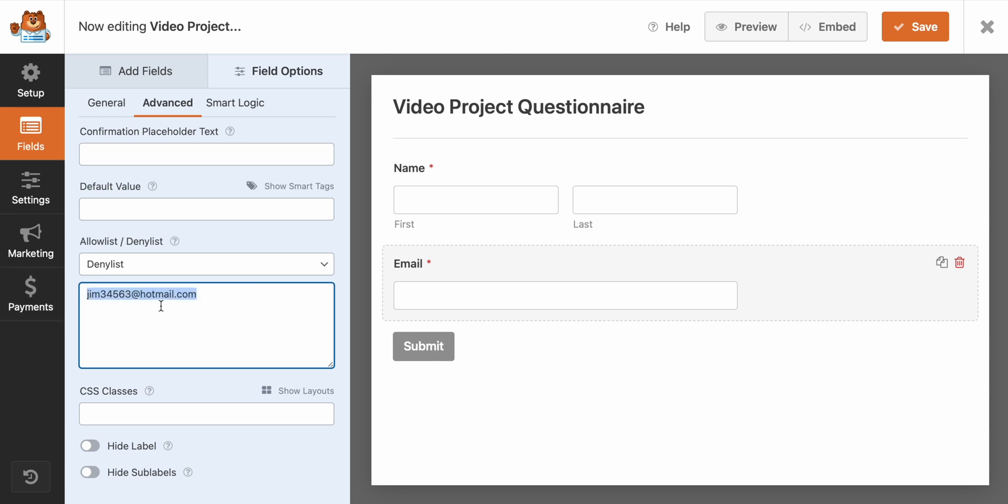
click(213, 360)
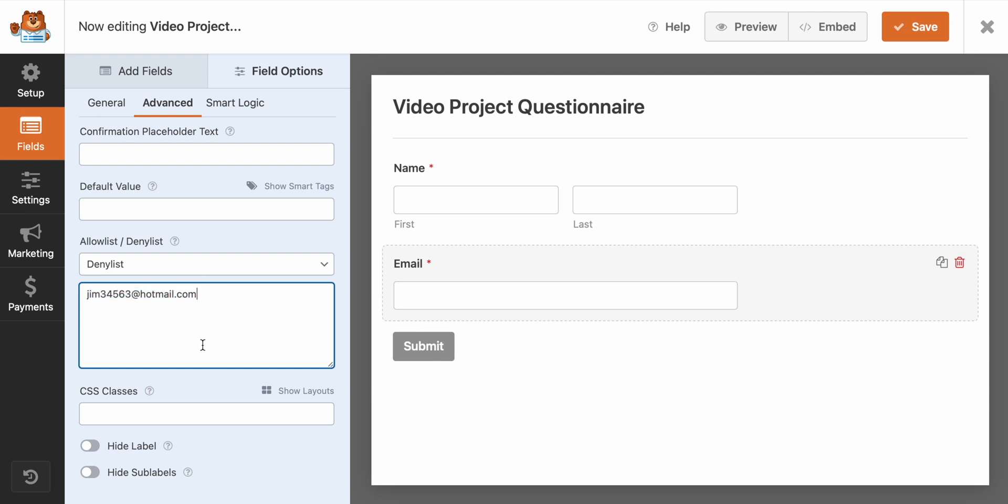
drag(228, 305, 77, 302)
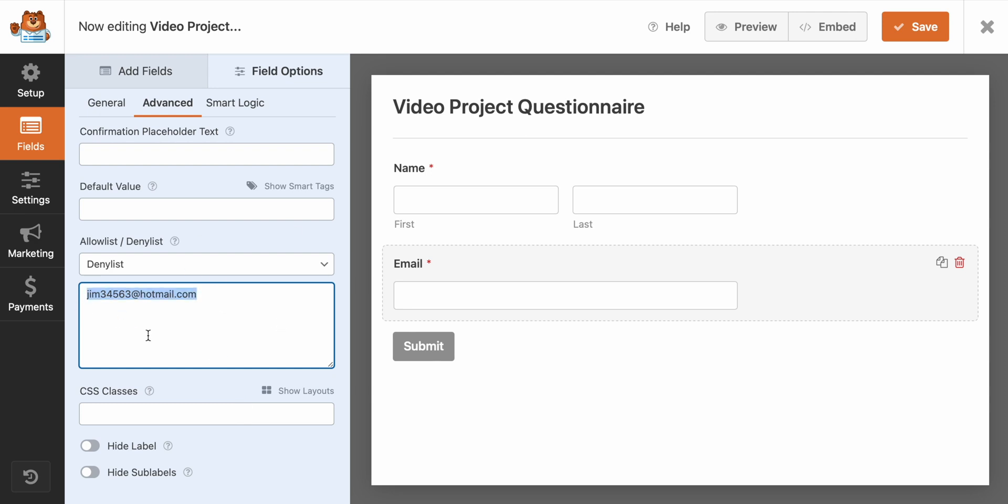
click(239, 325)
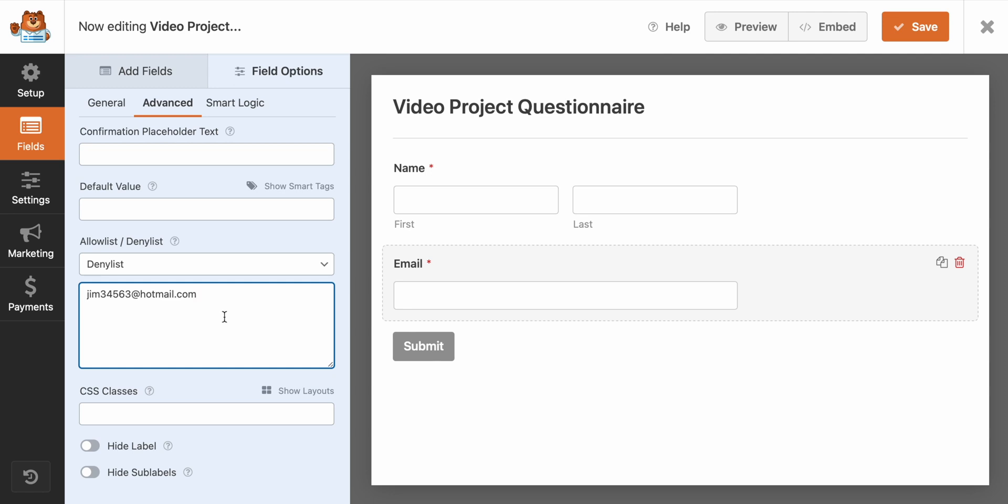
key(Return)
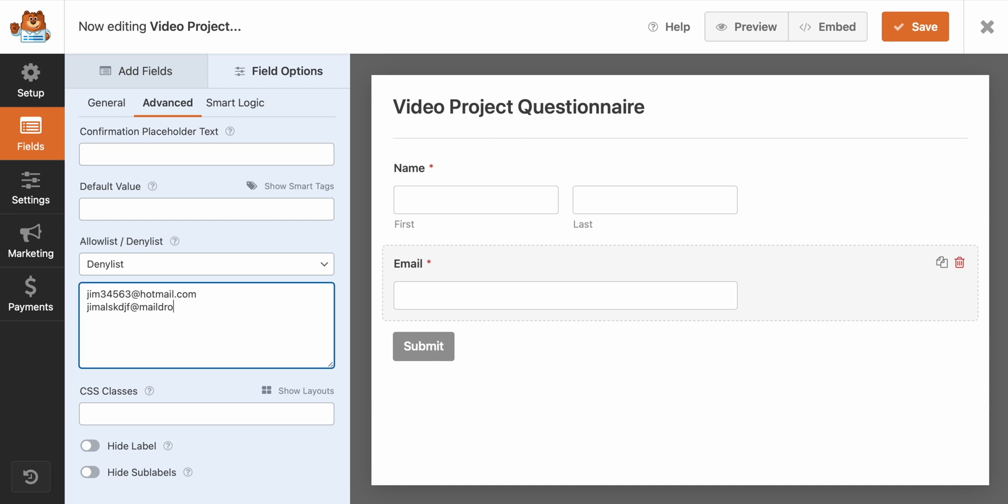
drag(205, 310, 140, 311)
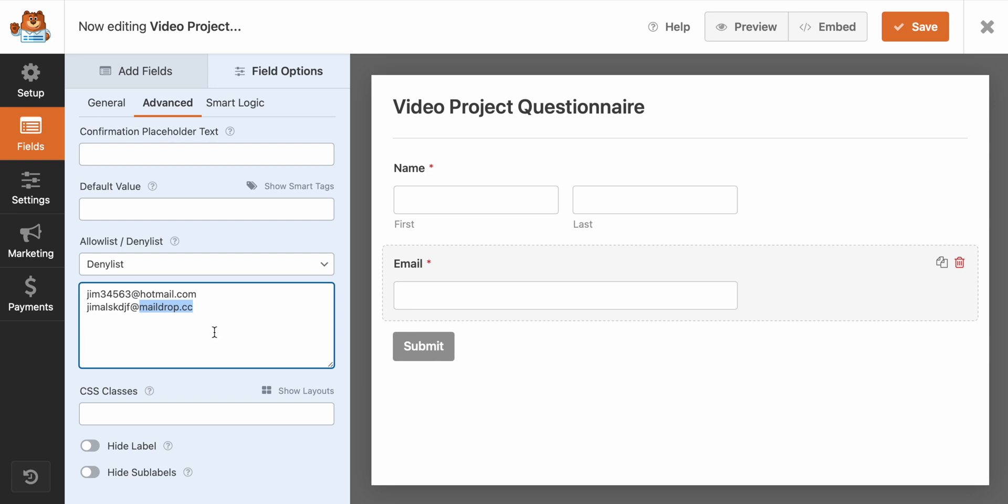
double_click(93, 307)
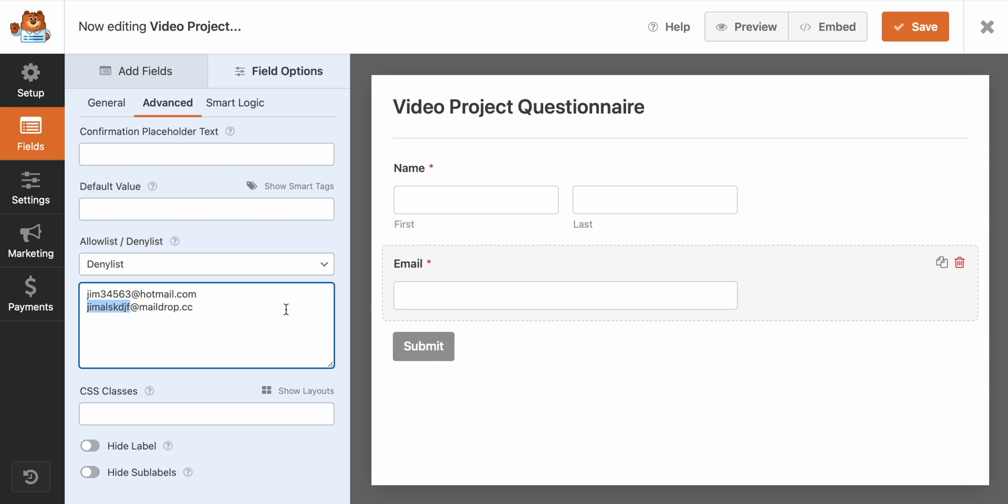
shift+click(196, 319)
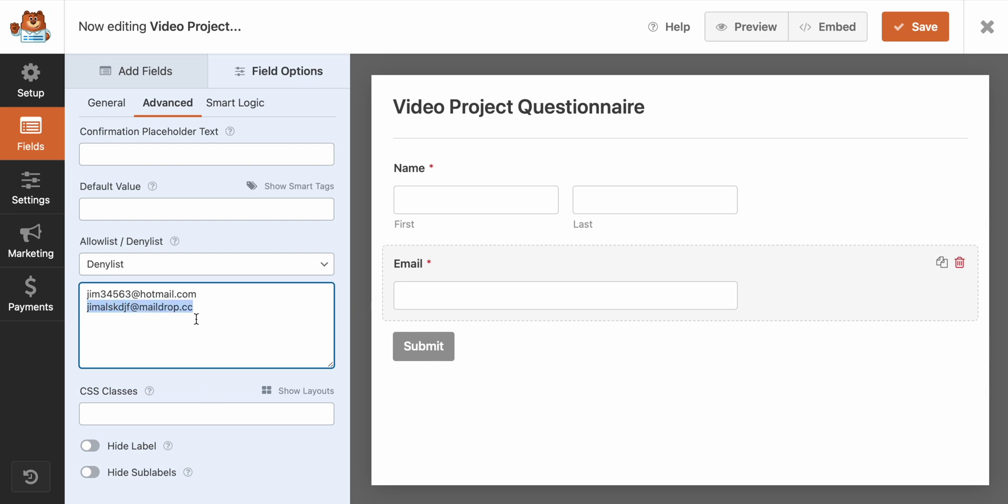
click(229, 352)
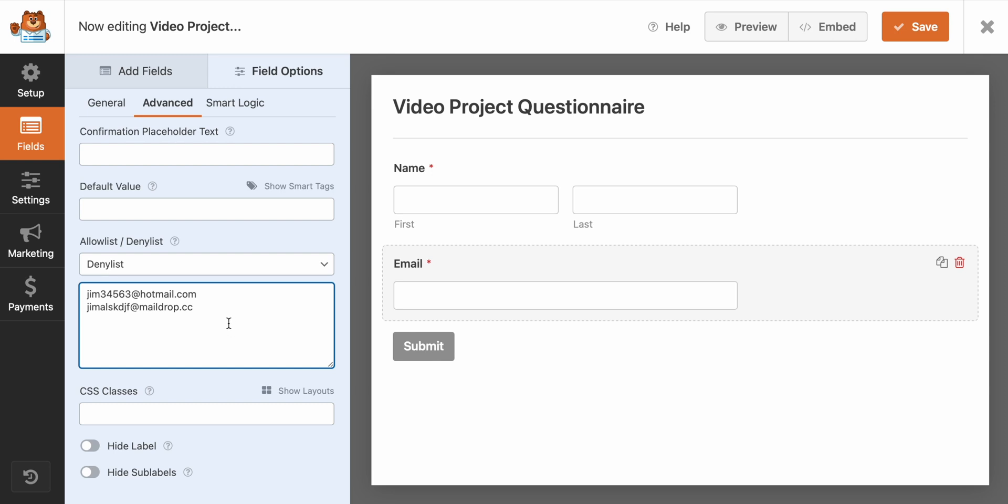
double_click(110, 303)
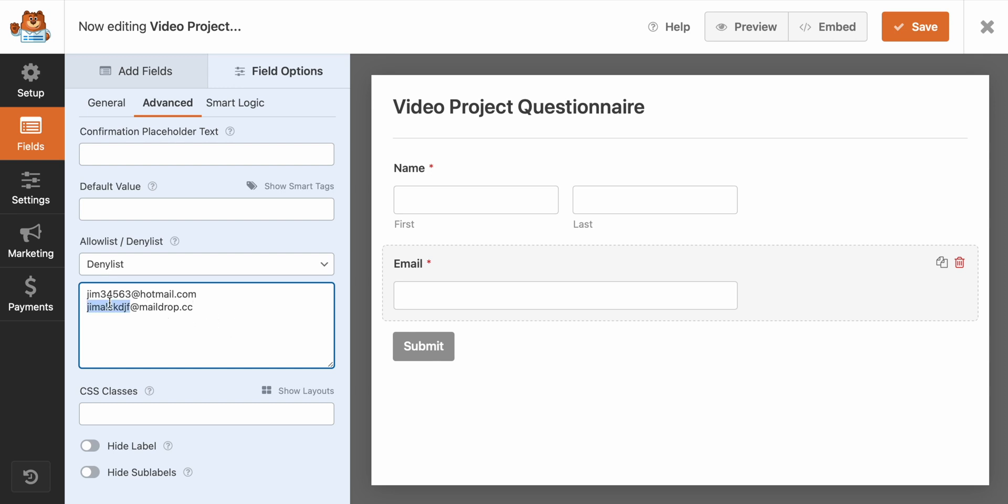
text(*)
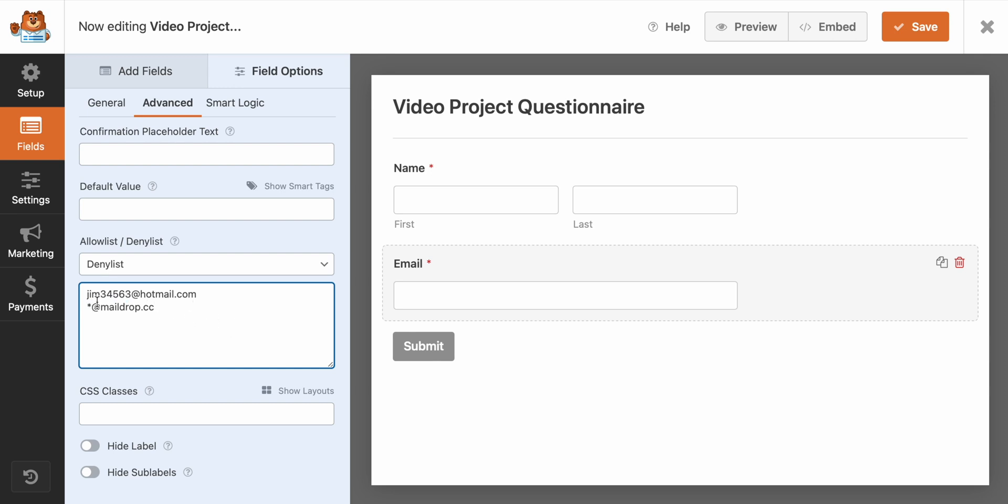
mouse_move(161, 307)
mouse_down()
mouse_move(74, 307)
mouse_move(182, 308)
mouse_up()
click(157, 332)
double_click(118, 308)
click(167, 312)
key(ctrl+a)
click(198, 302)
key(ctrl+a)
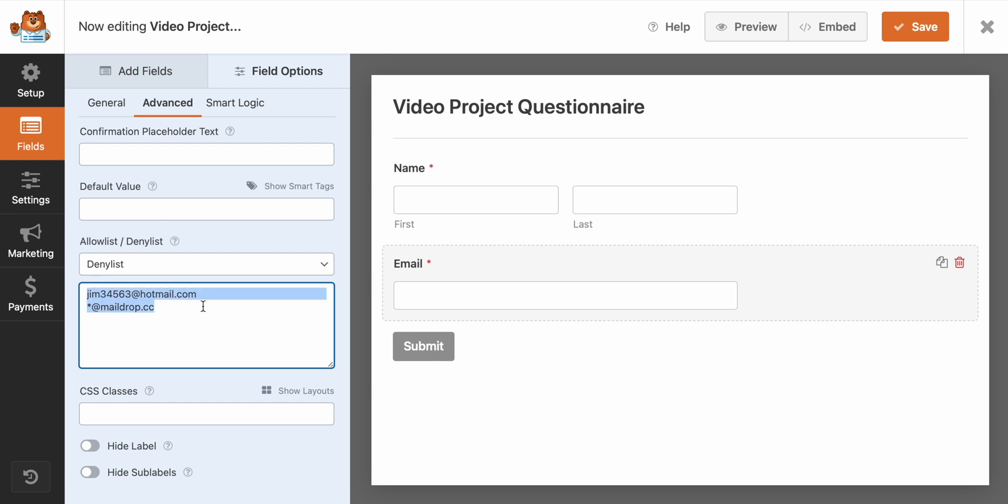
click(209, 324)
drag(208, 324, 72, 290)
drag(113, 310, 197, 311)
click(198, 310)
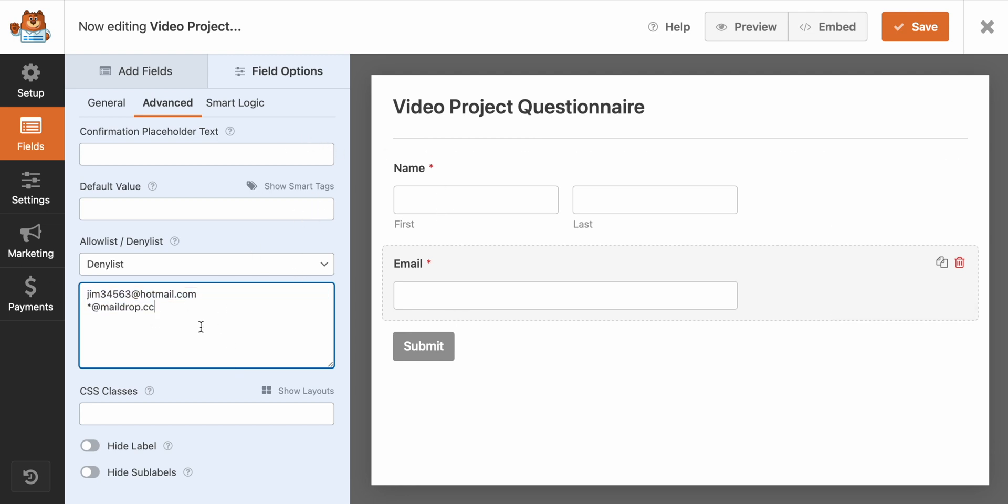
scroll(195, 315, up, 2)
Add a Dropdown field labelled 'What would you like me to shoot?' from the notes
click(104, 109)
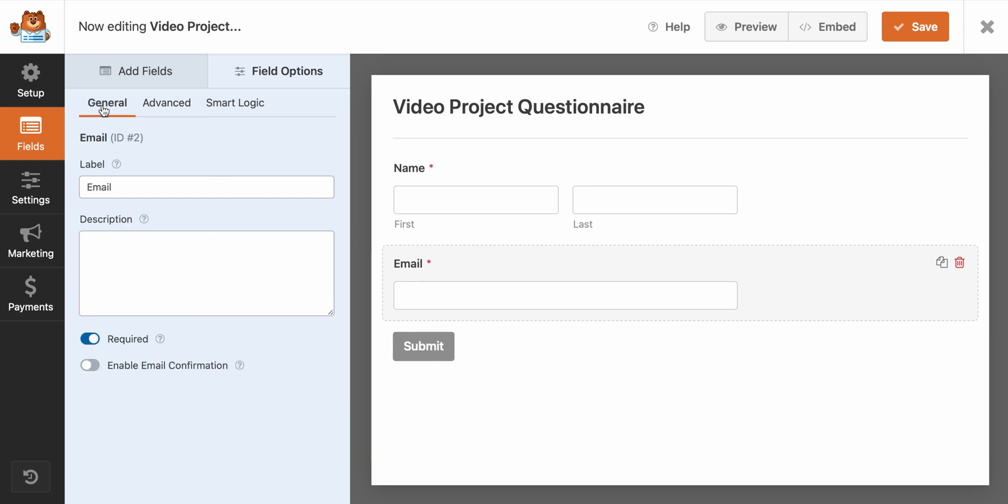
click(130, 73)
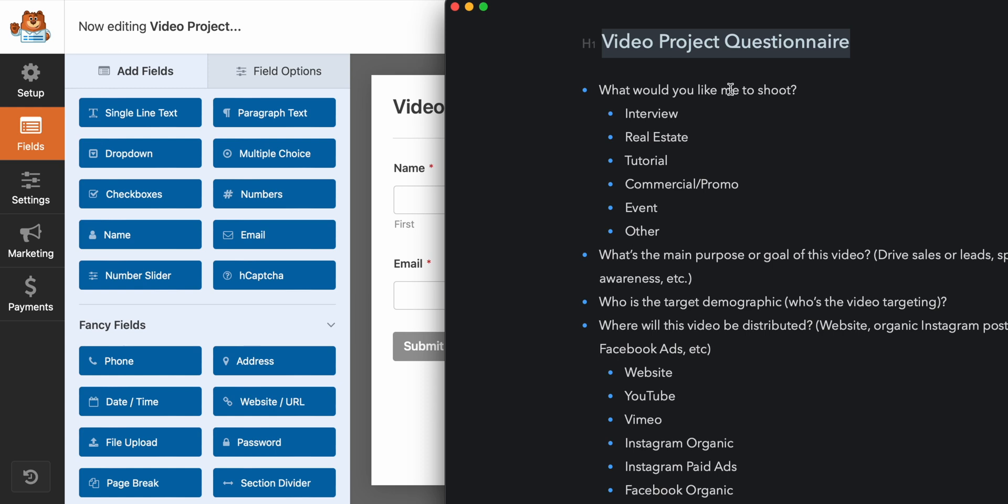
drag(796, 90, 604, 92)
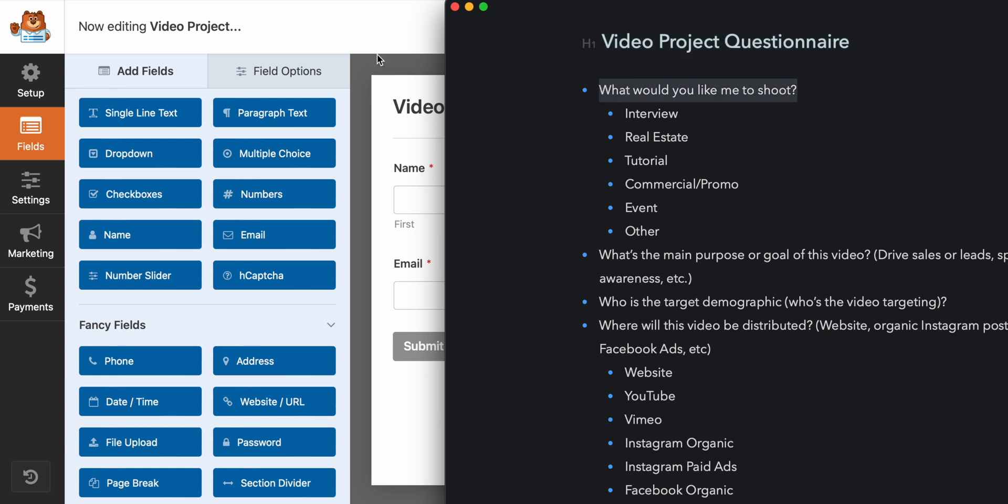
click(373, 32)
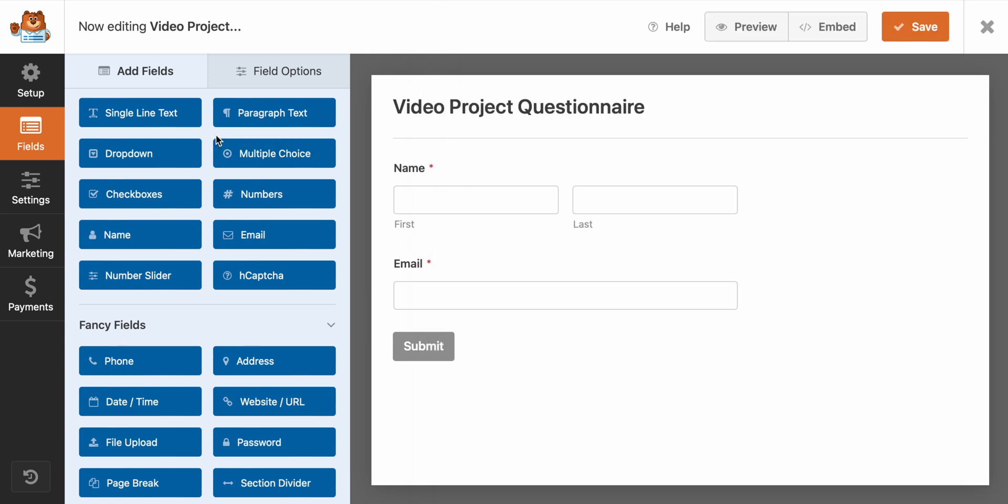
click(150, 161)
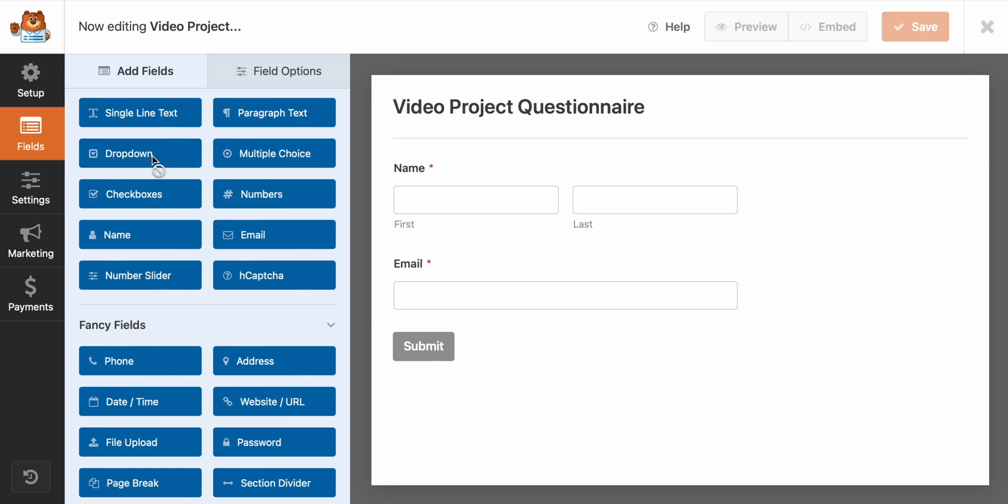
click(493, 382)
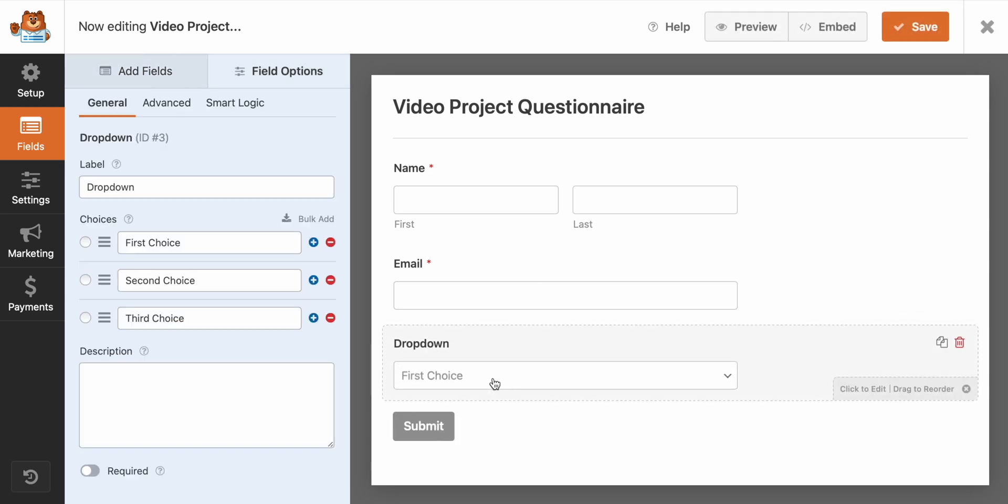
double_click(102, 189)
text(What would you like me to shoot?)
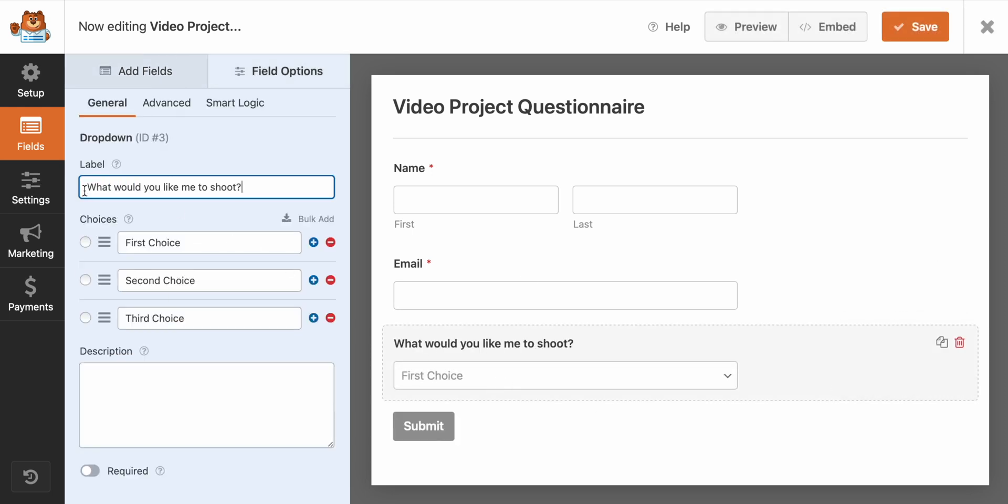
click(260, 384)
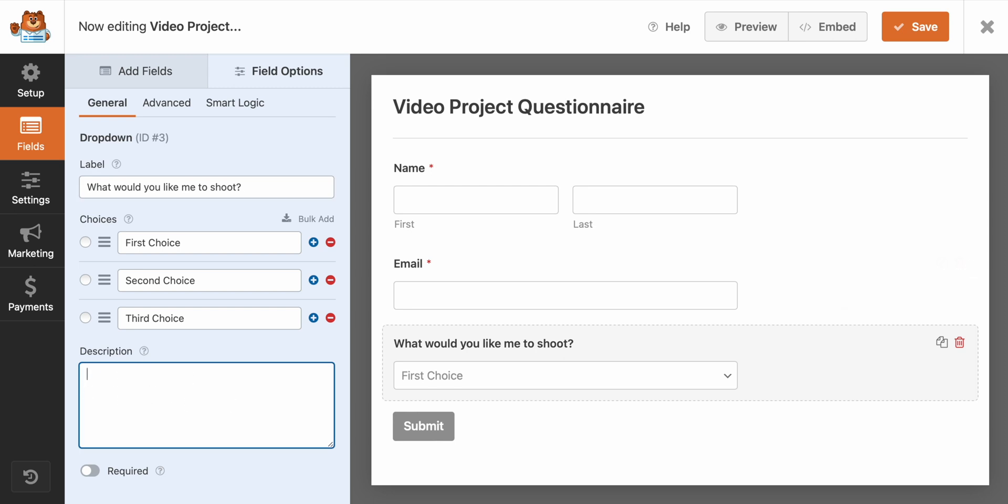
Fill the choices with Interview, Real Estate, Tutorial, Commercial/Promo, Event and Other
key(super+Tab)
double_click(651, 113)
key(ctrl+c)
triple_click(228, 242)
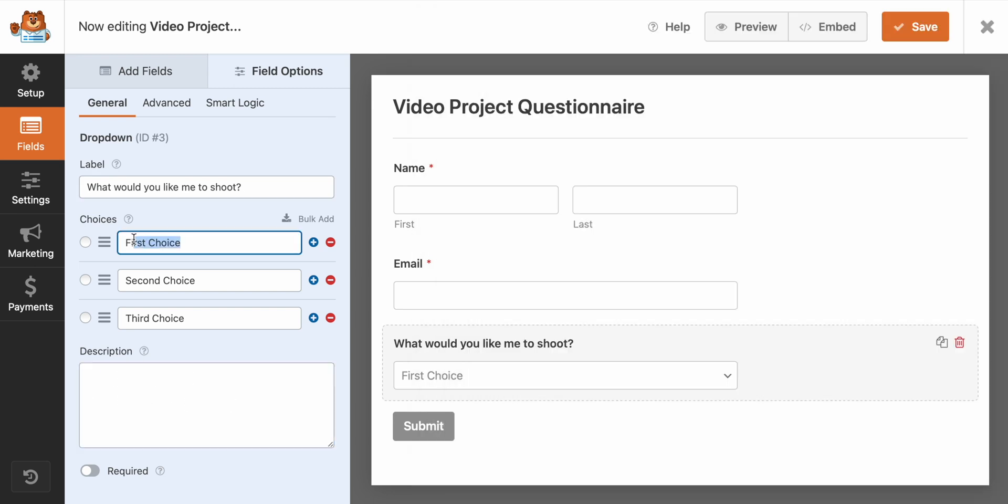
key(ctrl+v)
double_click(681, 184)
key(ctrl+c)
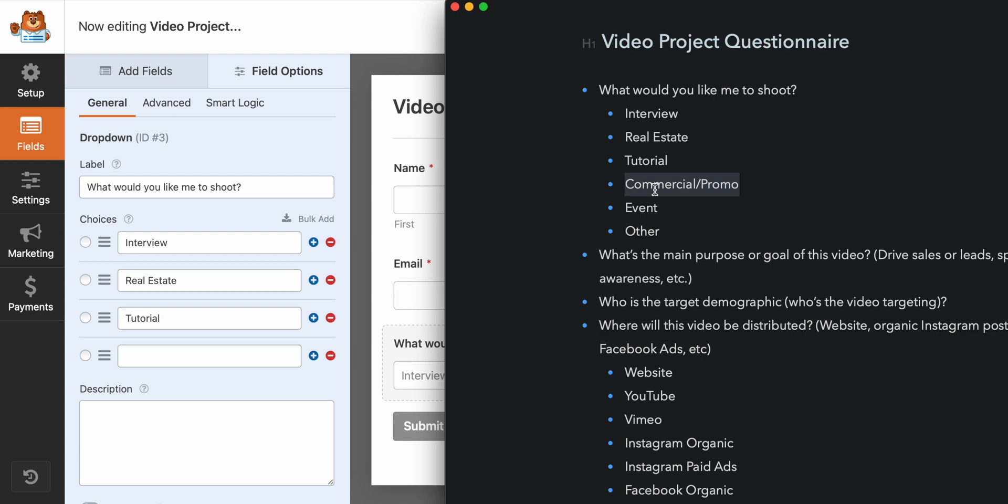
click(236, 355)
key(ctrl+v)
Make the shoot-type dropdown required
click(136, 465)
scroll(192, 371, up, 2)
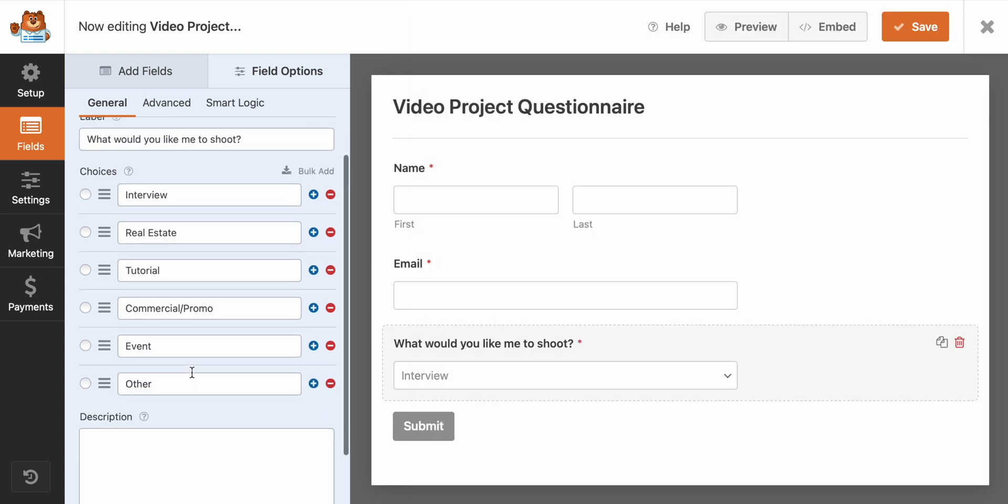
scroll(191, 371, up, 1)
scroll(217, 418, down, 3)
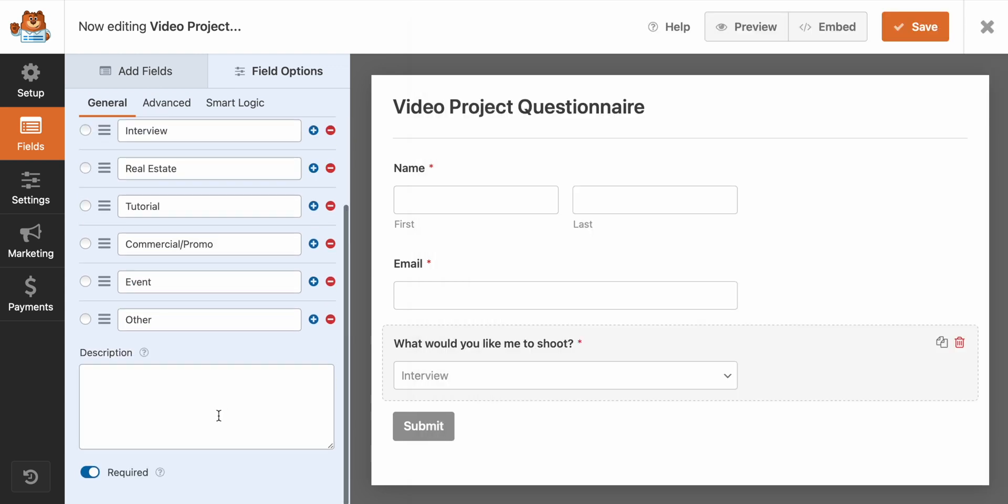
scroll(218, 416, up, 3)
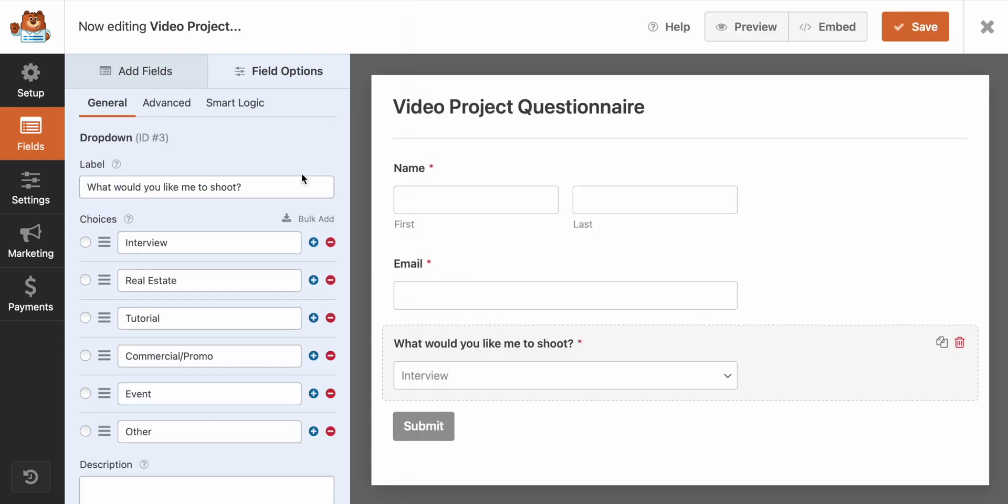
click(237, 108)
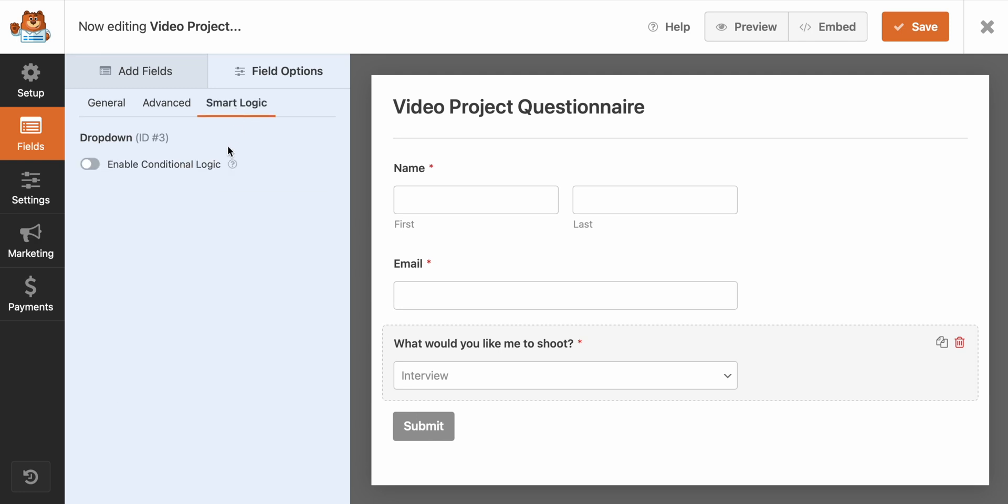
click(119, 108)
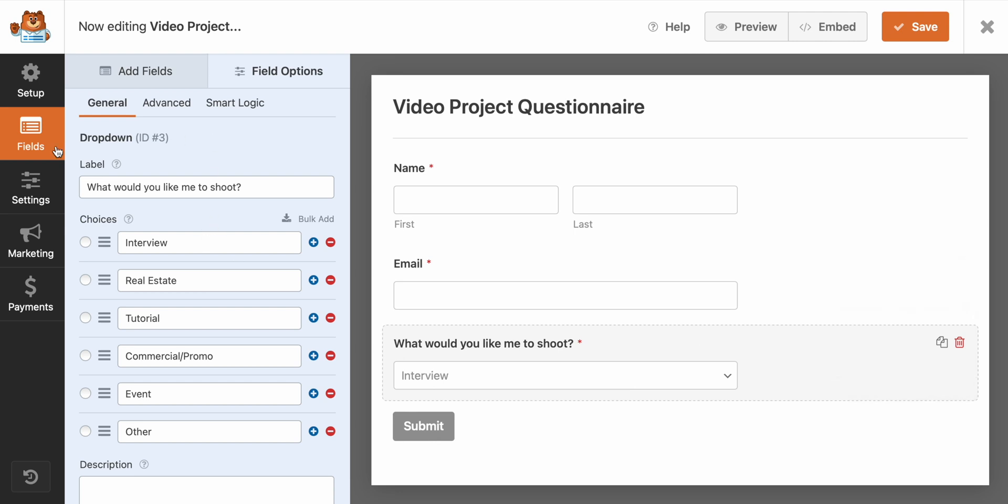
click(29, 149)
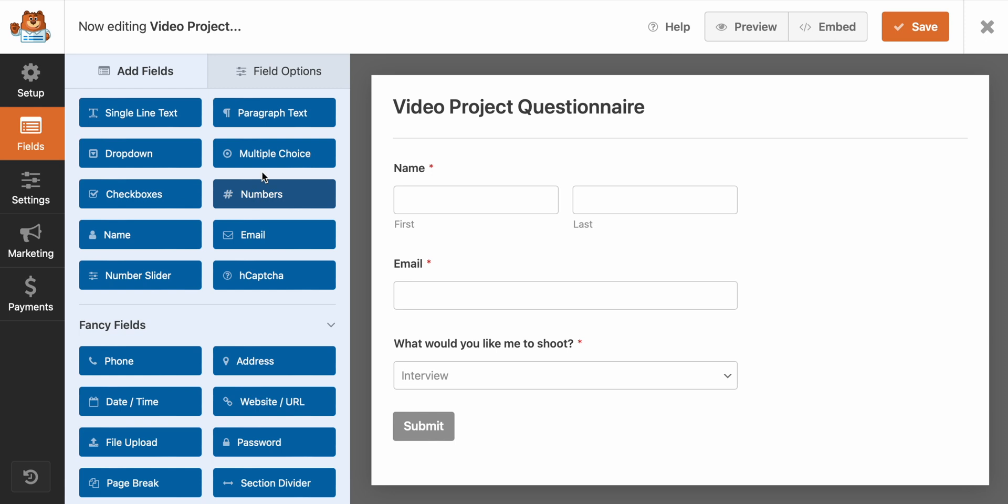
Add a Paragraph Text field labelled 'Extra shooting details'
click(276, 118)
click(457, 340)
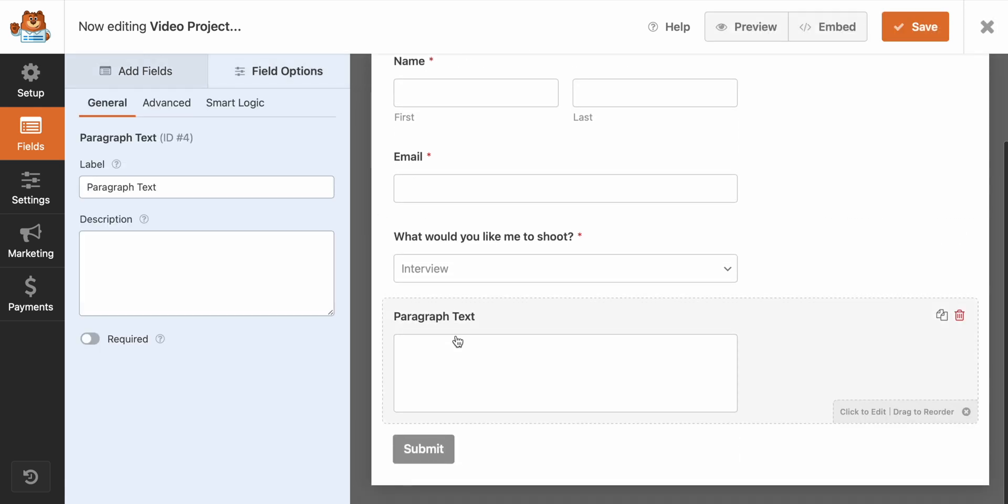
drag(158, 187, 83, 186)
text(Extra sh)
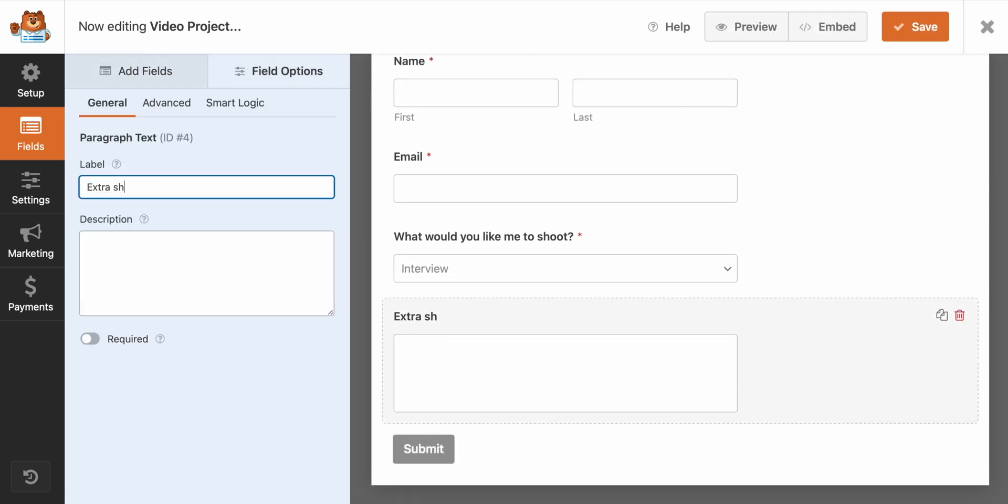
text(ooting details)
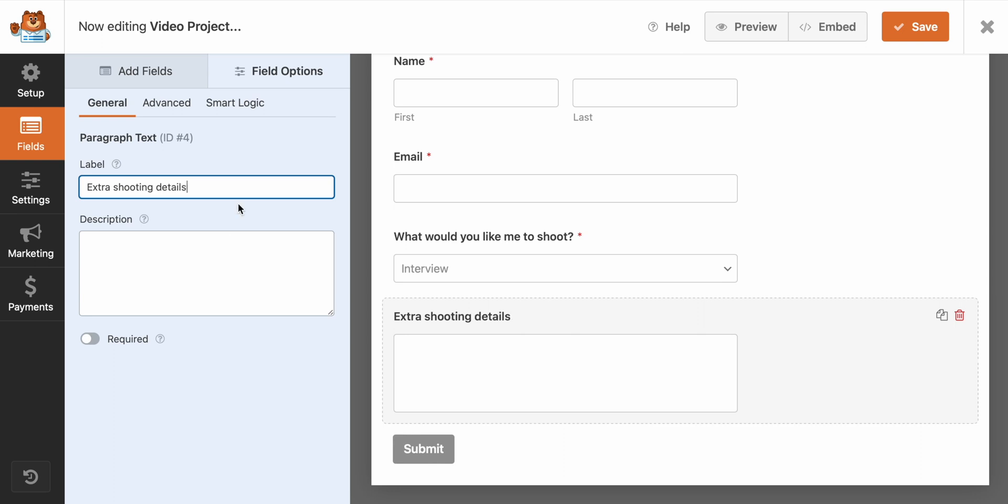
Show this field only if 'What would you like me to shoot?' is Other
click(238, 111)
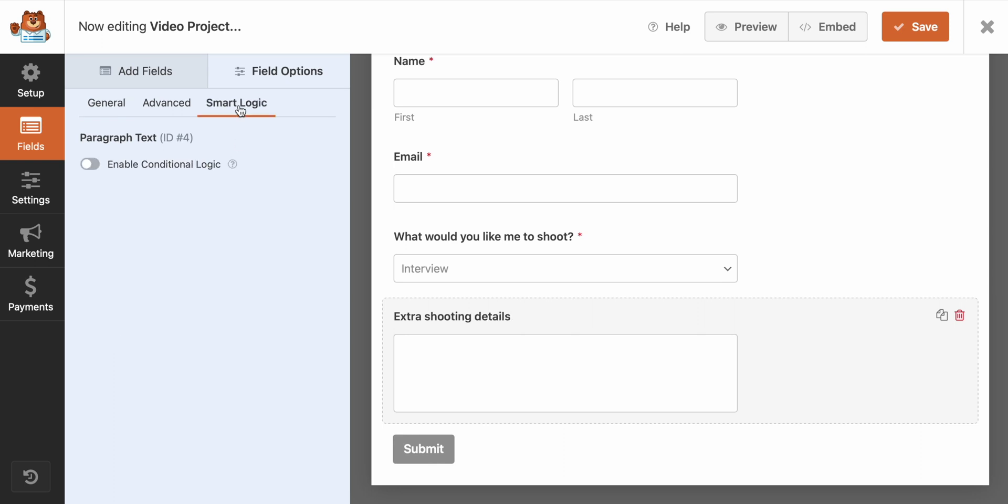
click(135, 169)
click(125, 235)
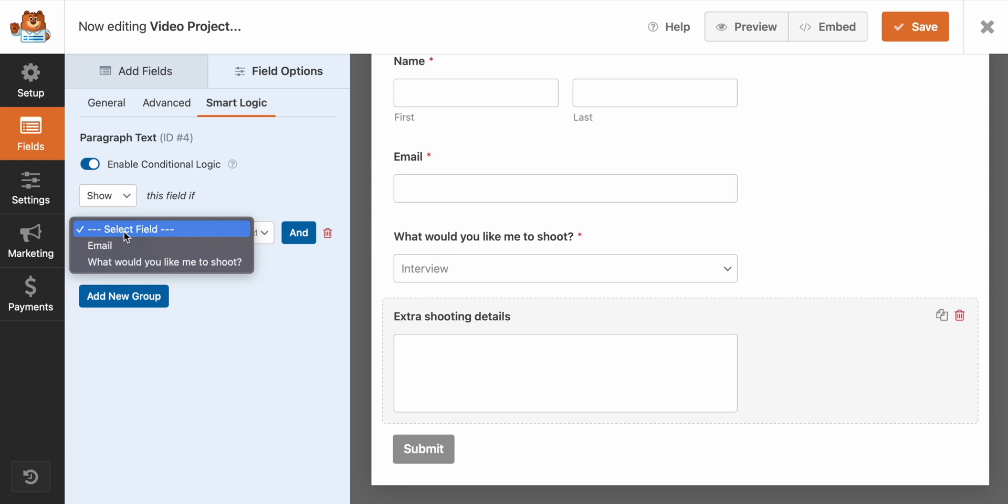
click(153, 260)
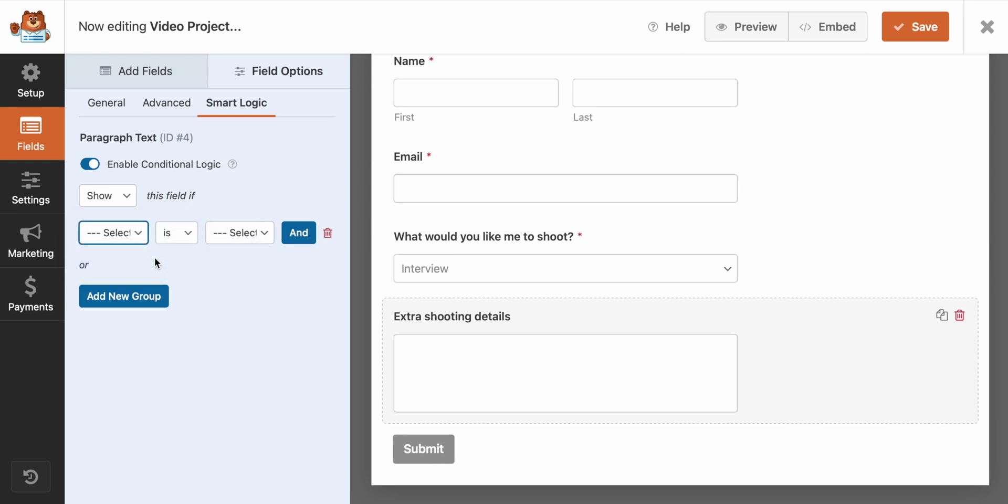
click(263, 233)
click(252, 328)
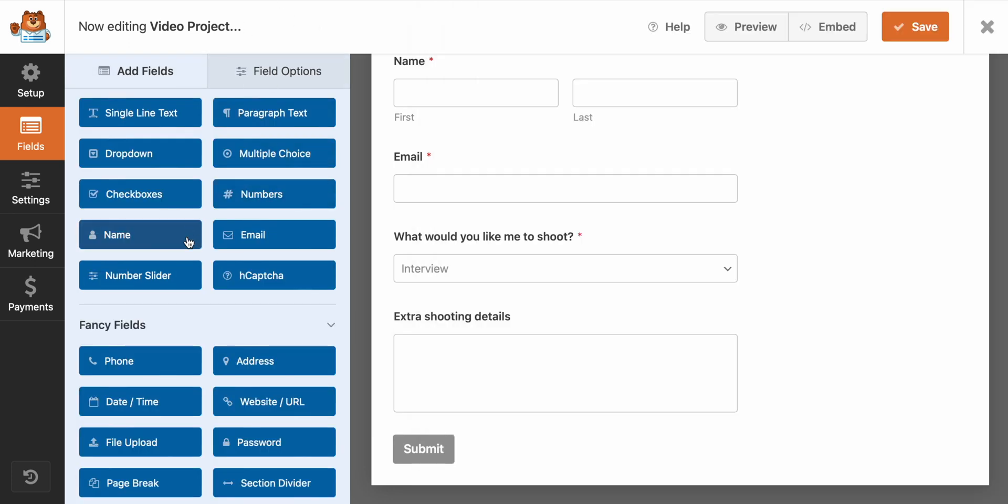
scroll(225, 244, up, 1)
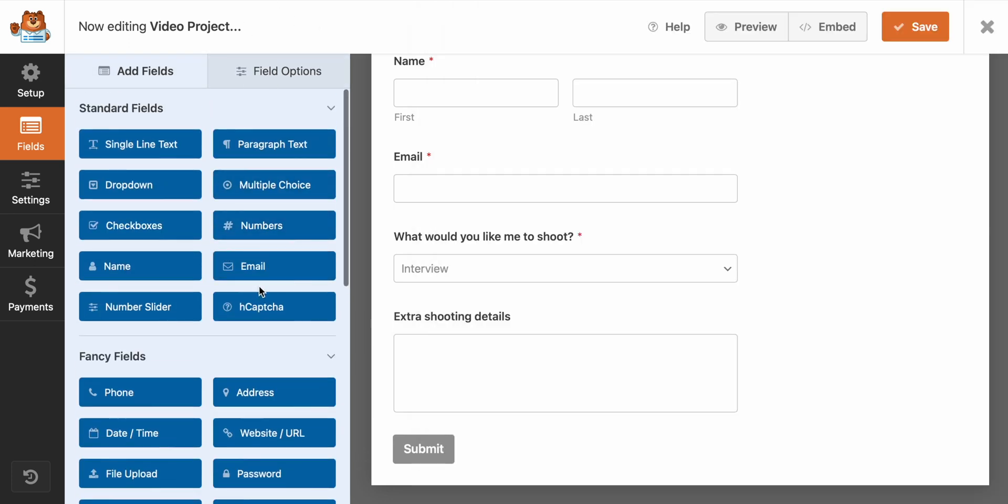
Add a purpose paragraph field and copy its question and '(Drive sales or leads, spread awareness, etc.)' hint from the notes
click(274, 153)
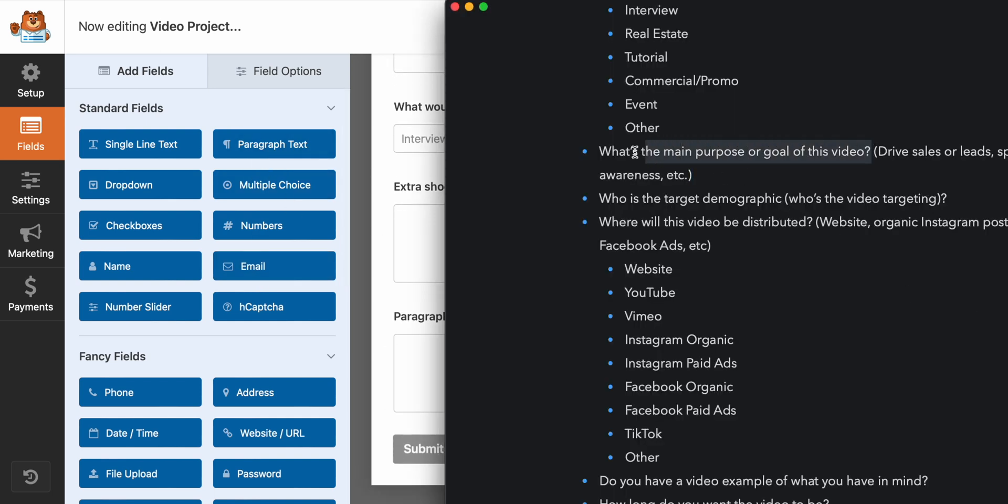
drag(870, 151, 604, 151)
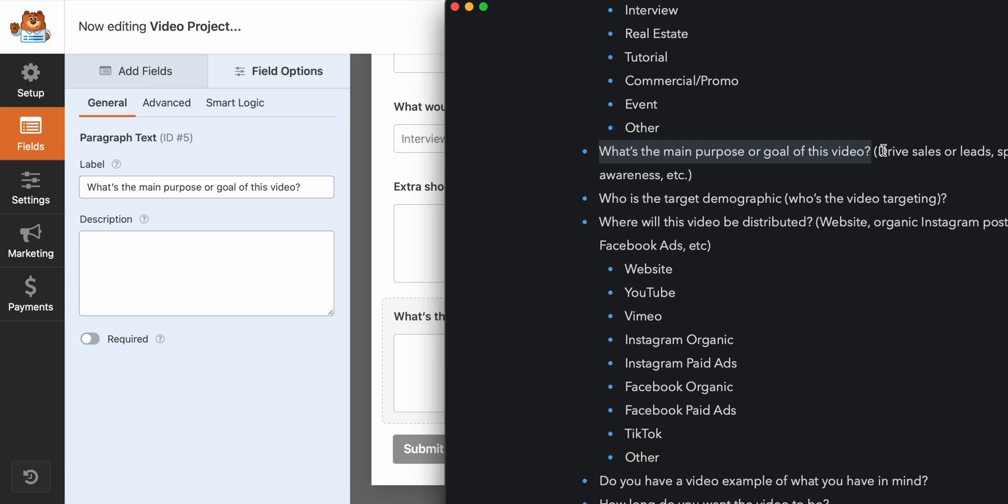
drag(876, 152, 684, 175)
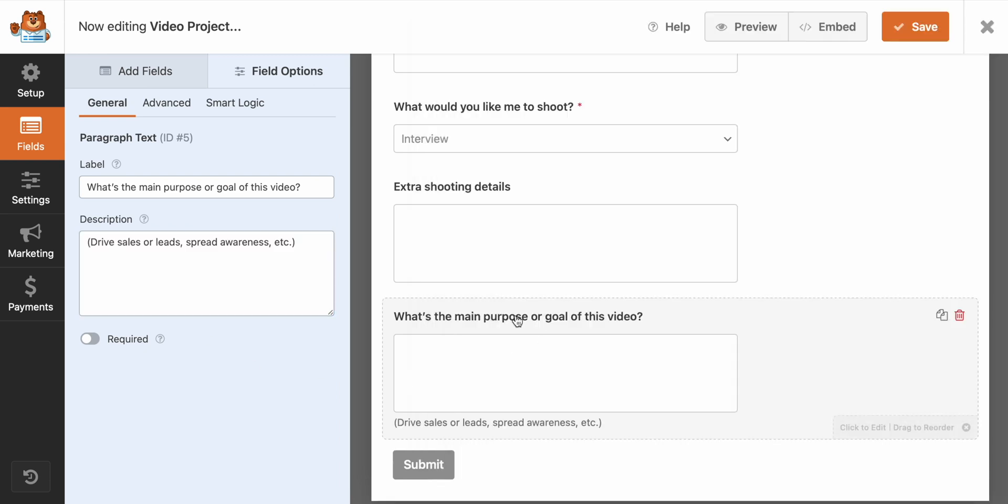
scroll(609, 342, up, 2)
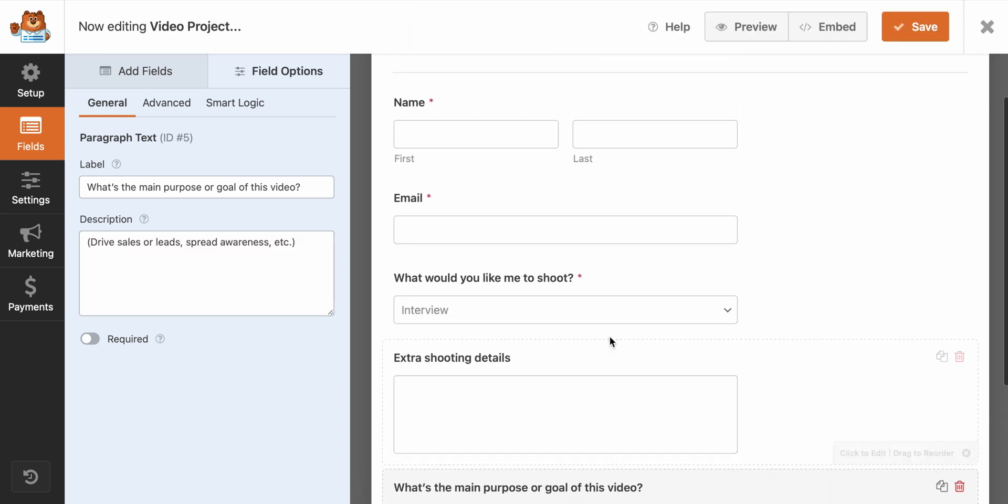
scroll(610, 340, down, 3)
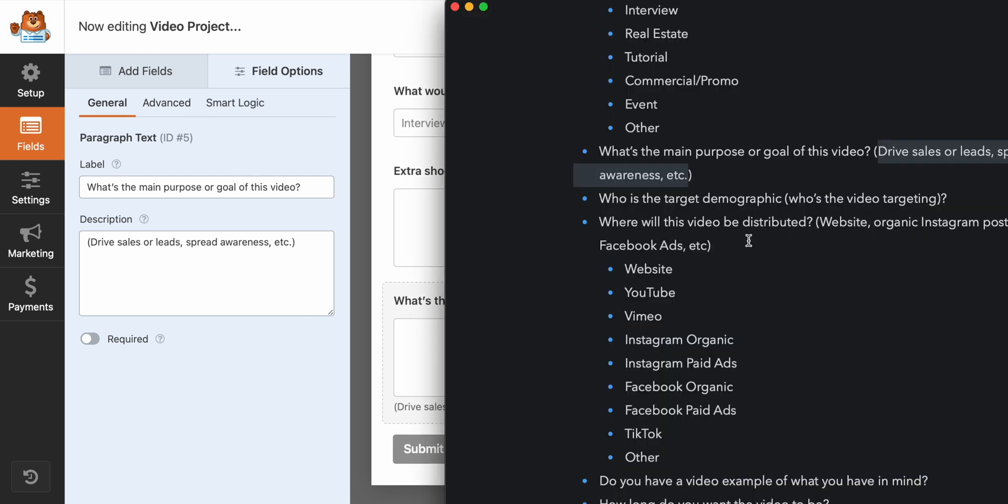
scroll(748, 240, down, 1)
Add a 'Who is the target demographic?' paragraph field at the form bottom
drag(782, 184, 618, 196)
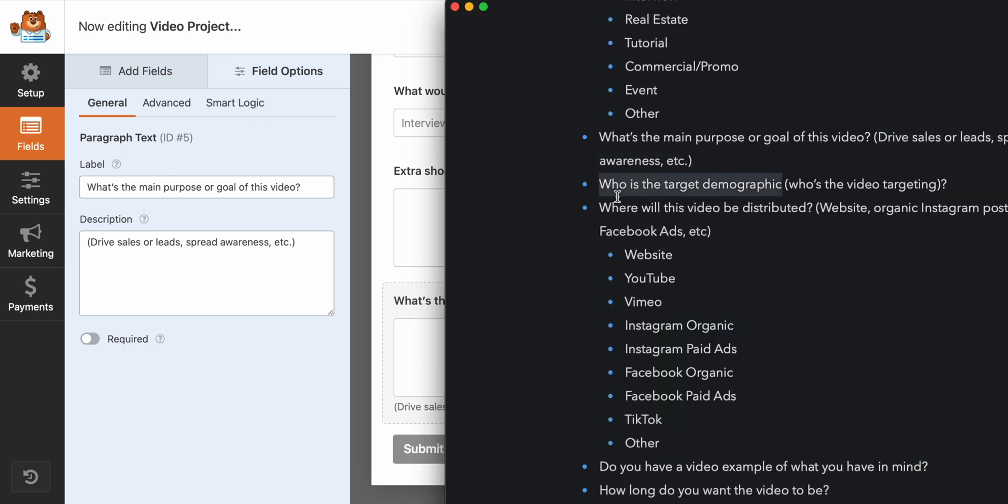
click(309, 364)
click(127, 80)
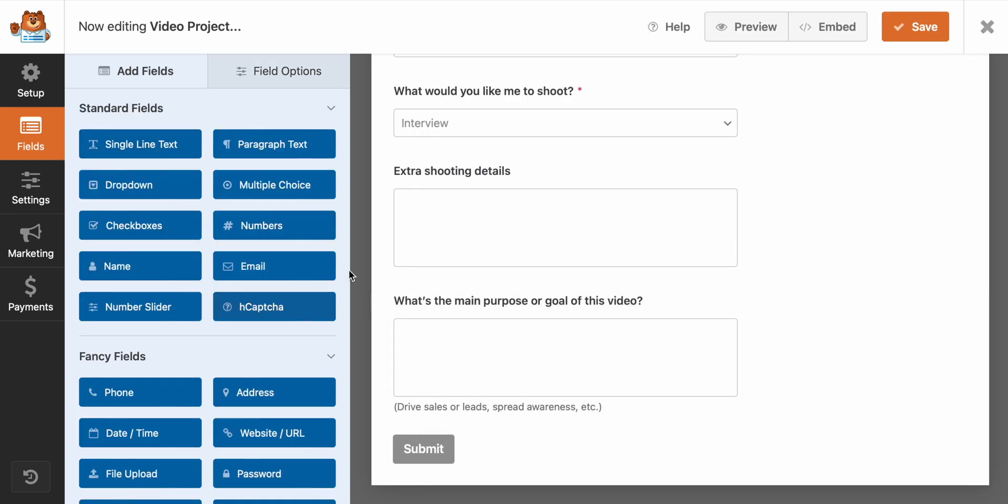
drag(285, 134, 580, 285)
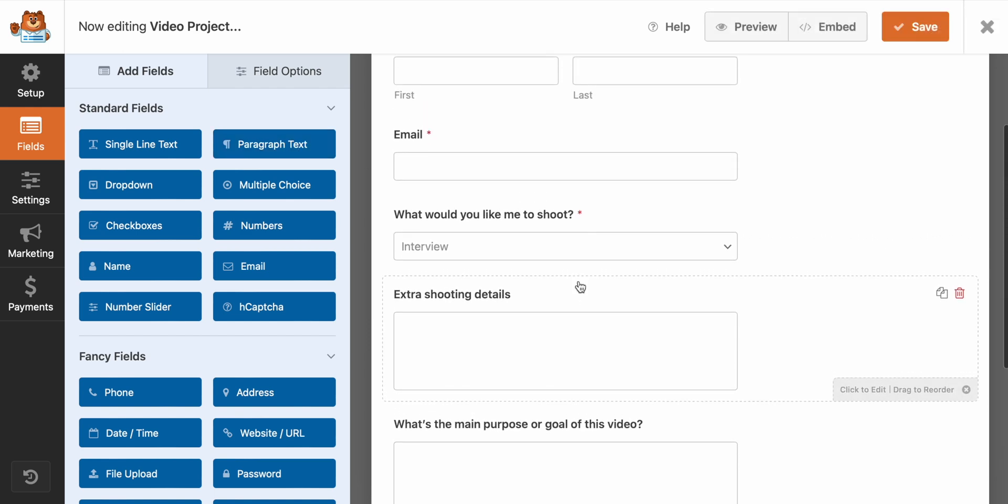
key(super+Tab)
click(772, 245)
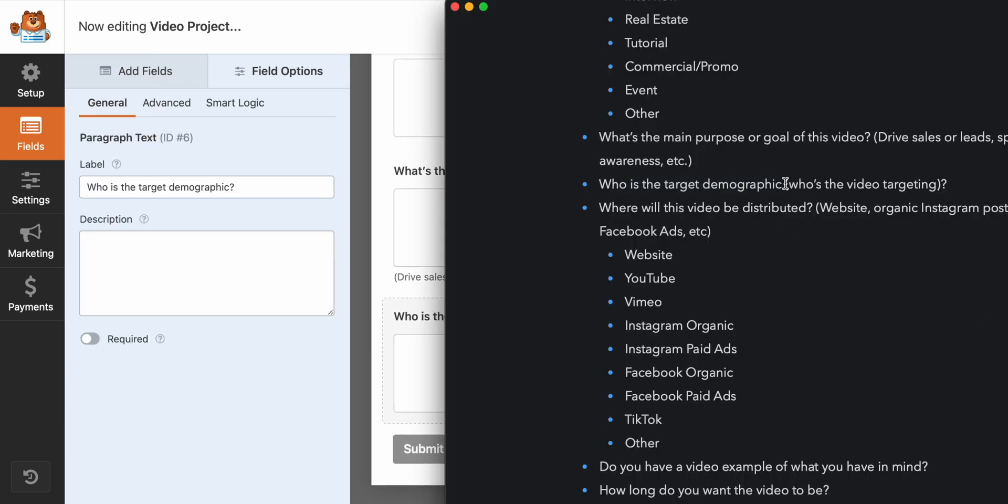
mouse_move(565, 457)
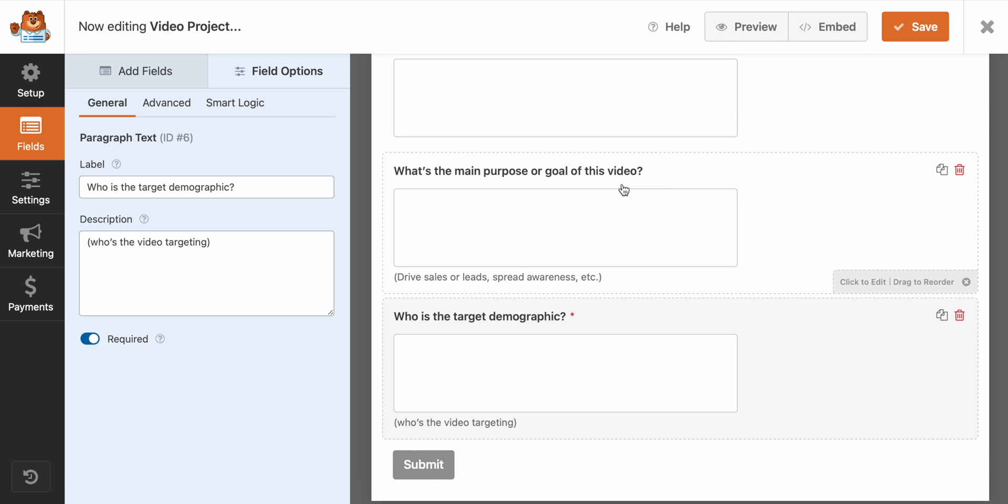
Make the video-purpose question required
click(623, 195)
click(126, 338)
scroll(715, 161, up, 1)
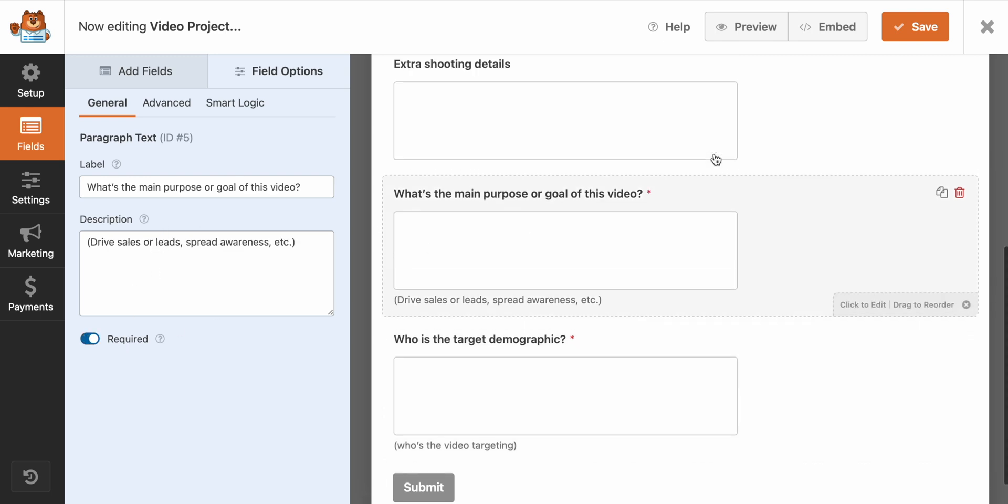
scroll(630, 185, up, 2)
scroll(488, 208, up, 4)
scroll(622, 158, up, 3)
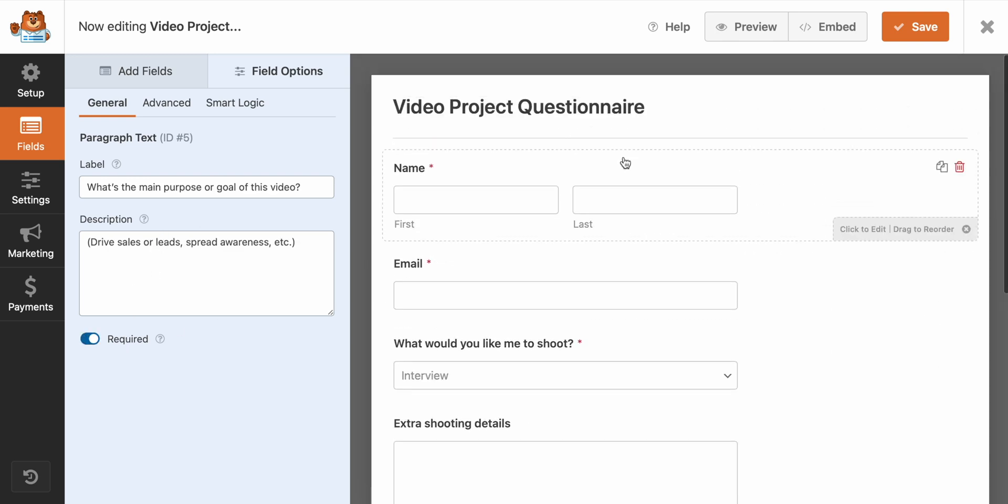
scroll(625, 163, down, 5)
scroll(566, 299, up, 2)
scroll(573, 390, down, 2)
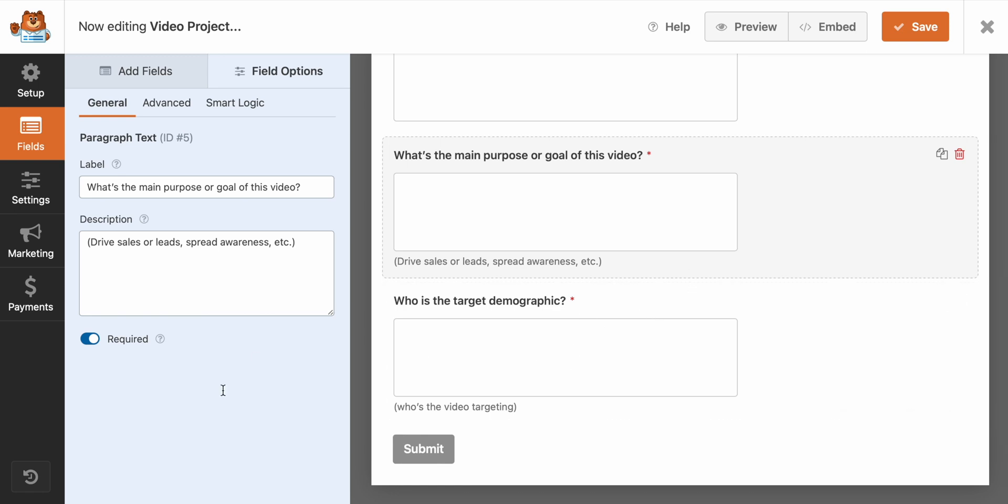
Add a Multiple Choice field labelled 'Where will this video be distributed?'
click(164, 82)
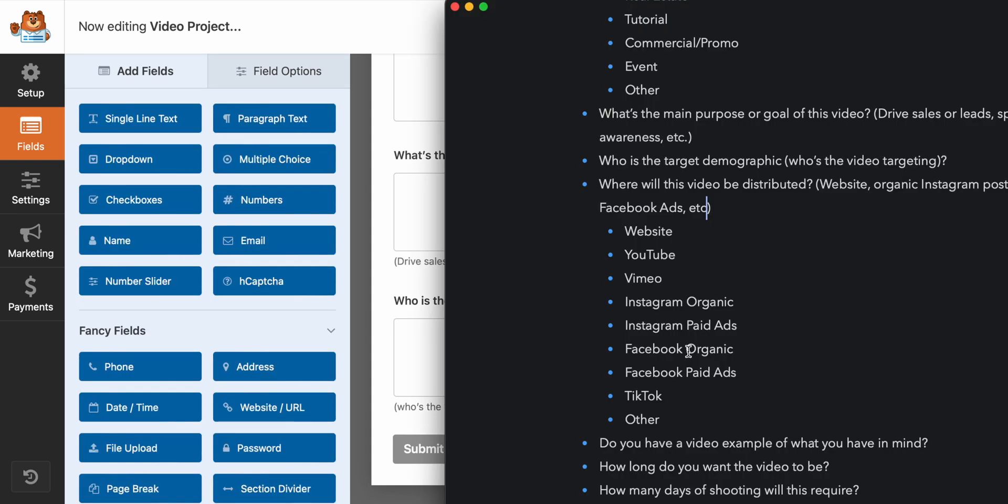
drag(670, 419, 577, 186)
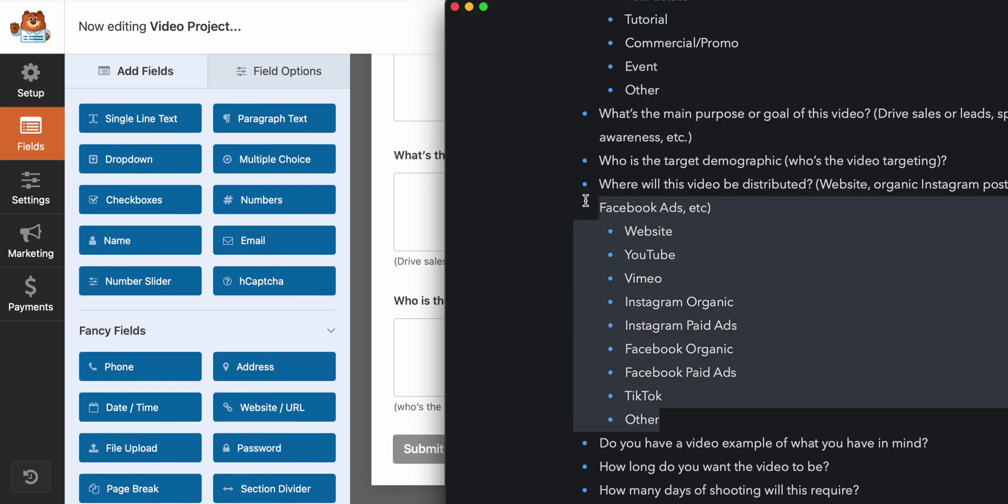
click(742, 181)
drag(812, 183, 602, 183)
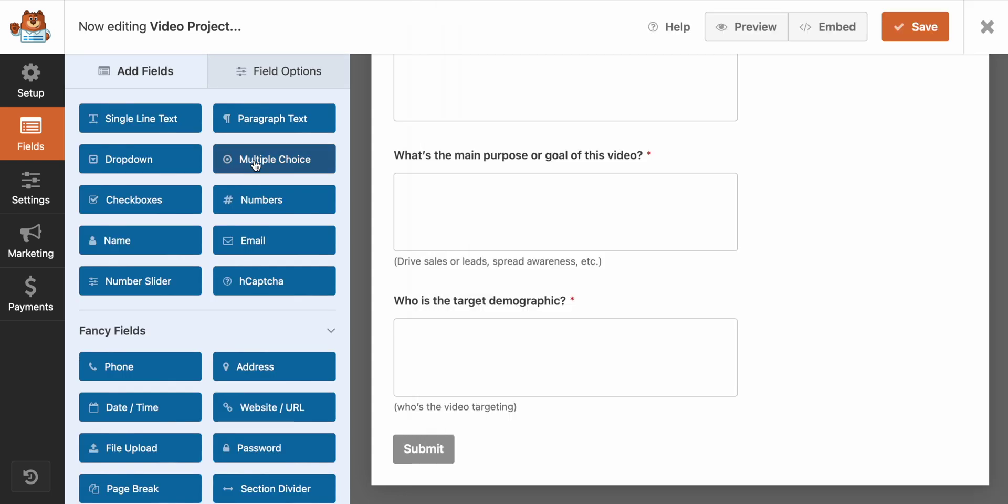
click(264, 165)
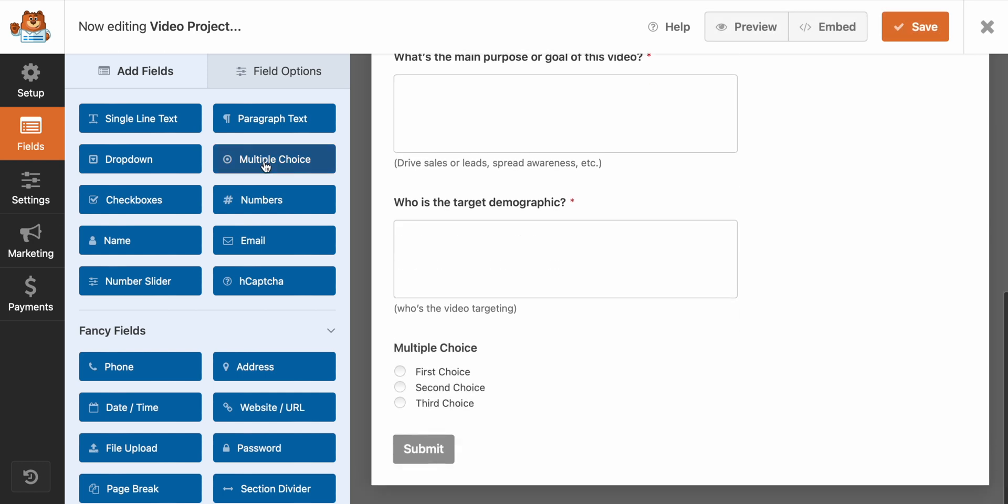
click(504, 367)
drag(161, 186, 89, 201)
text(Where will this video be distributed?)
Bulk-add Website, YouTube, Vimeo, Instagram, Facebook, TikTok and Other, removing First Choice
key(alt+Tab)
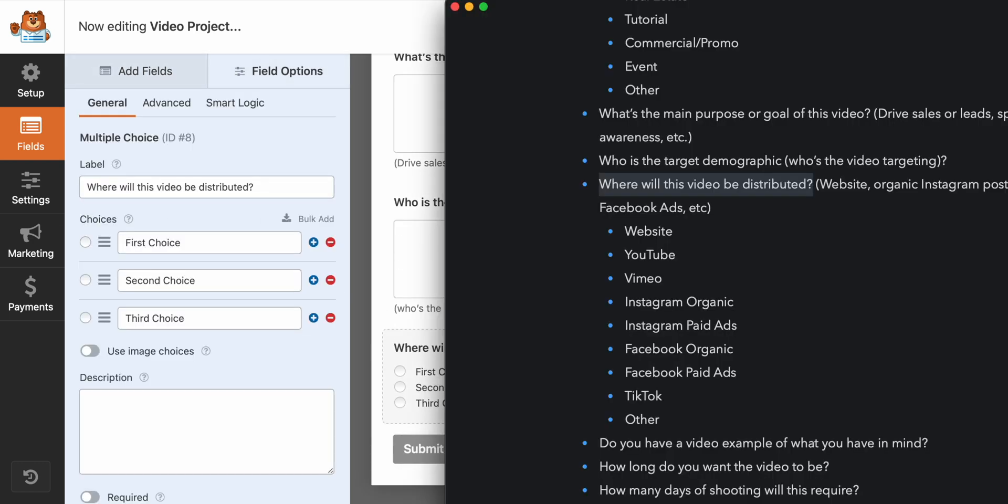
double_click(660, 233)
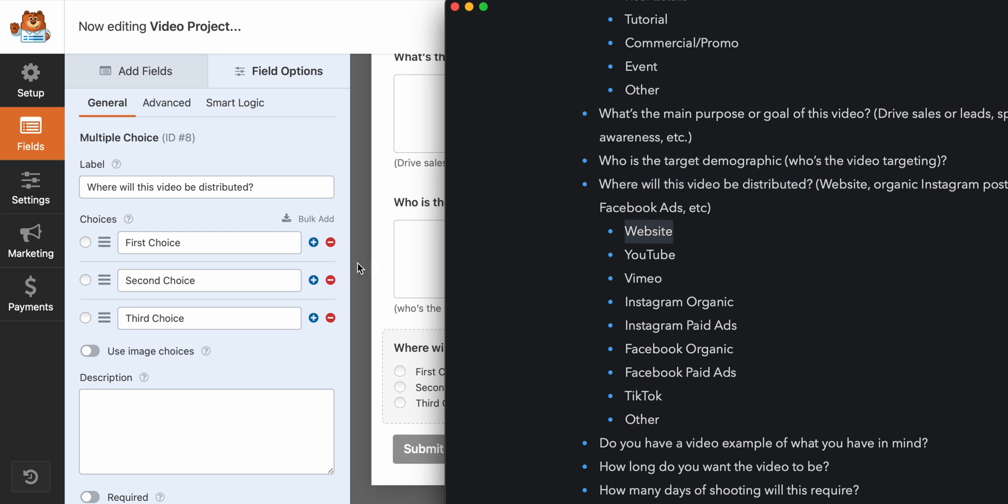
key(alt+Tab)
click(315, 220)
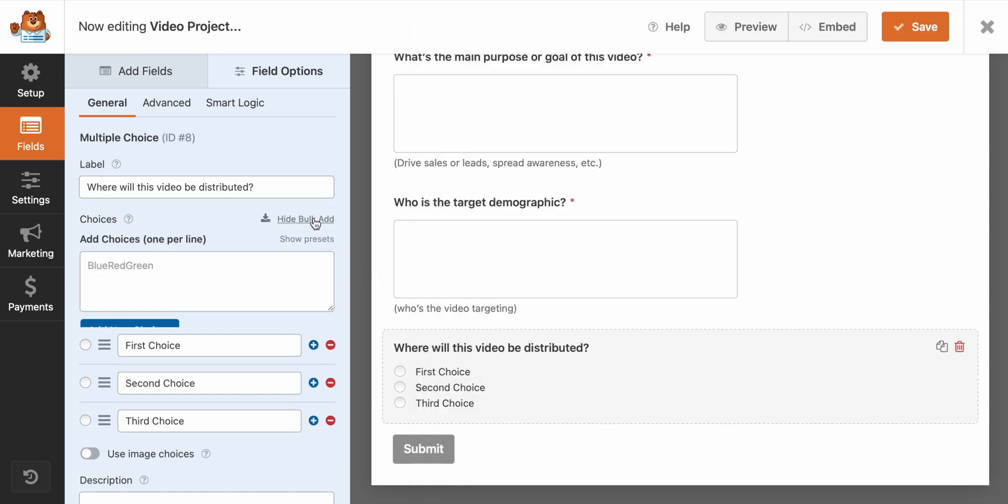
key(alt+Tab)
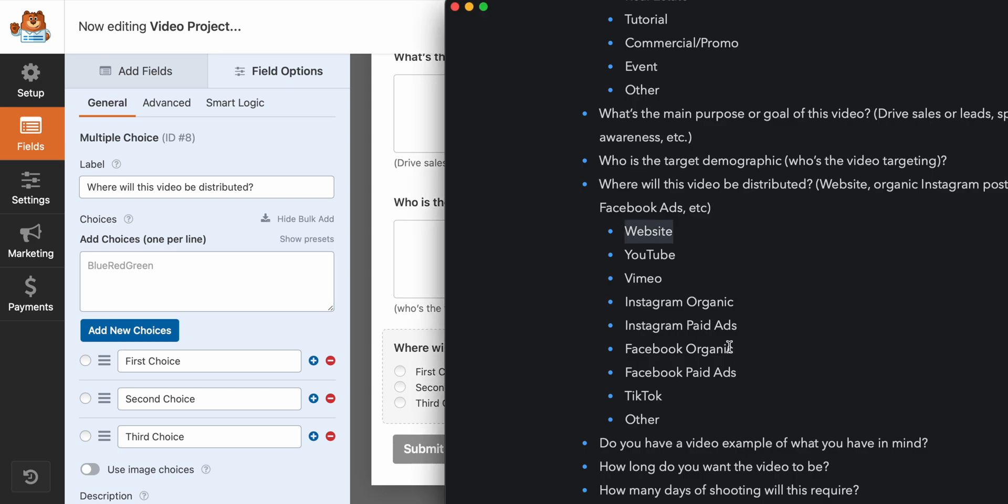
drag(656, 421, 542, 236)
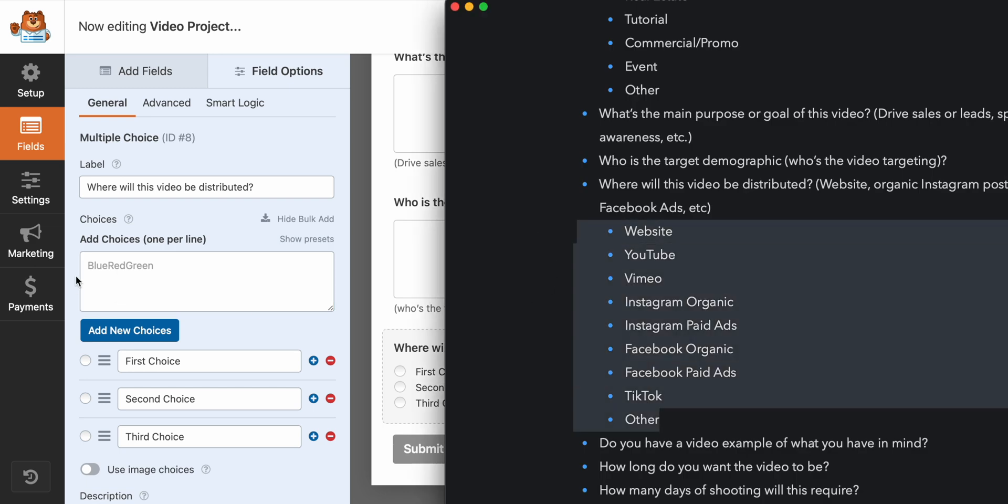
click(93, 273)
key(ctrl+v)
click(130, 330)
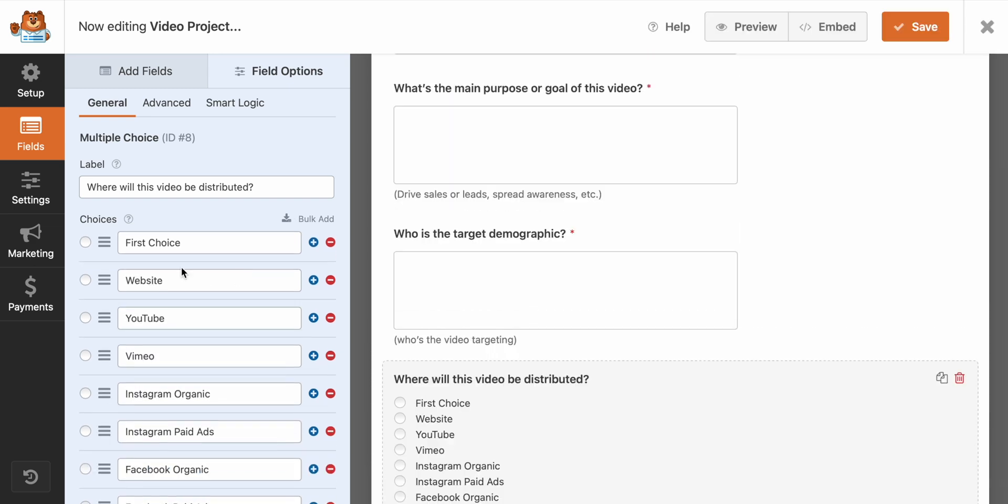
click(331, 243)
scroll(278, 282, down, 3)
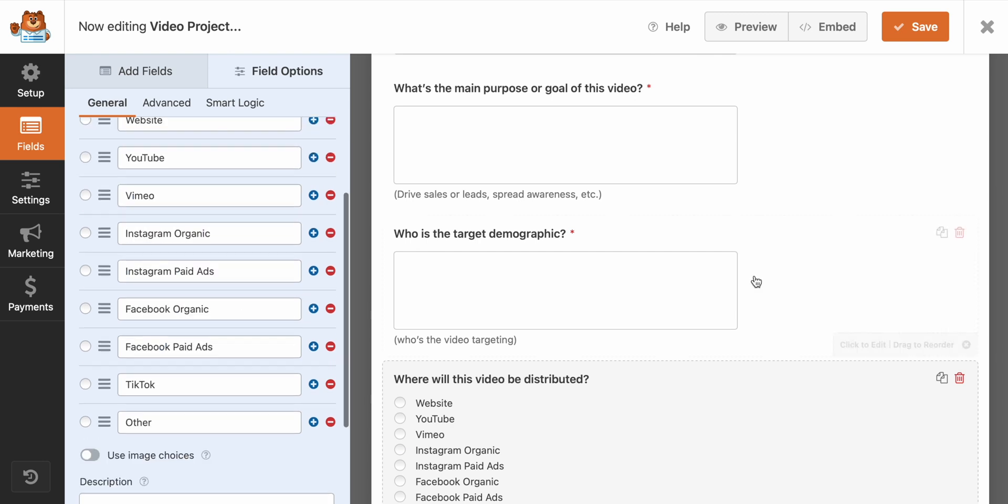
scroll(717, 291, down, 3)
scroll(549, 372, up, 1)
scroll(550, 372, down, 1)
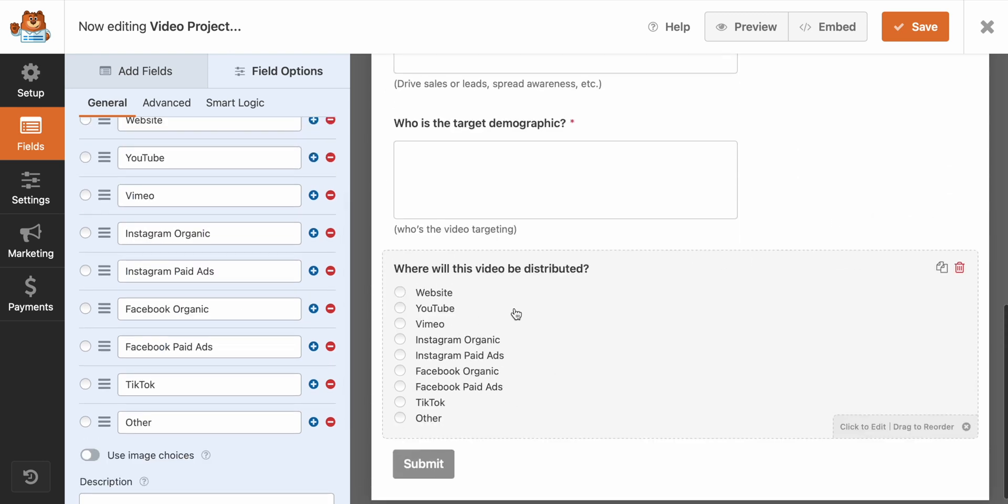
scroll(551, 189, up, 10)
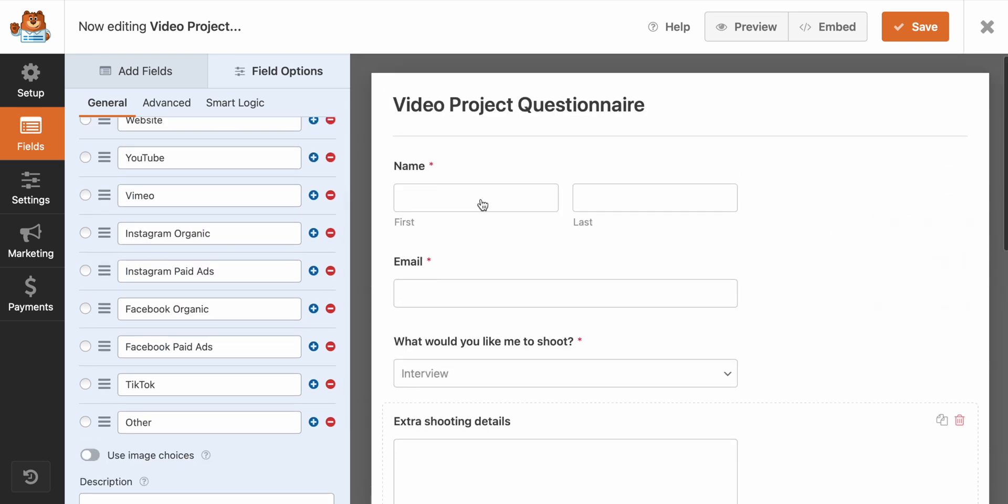
scroll(473, 362, down, 3)
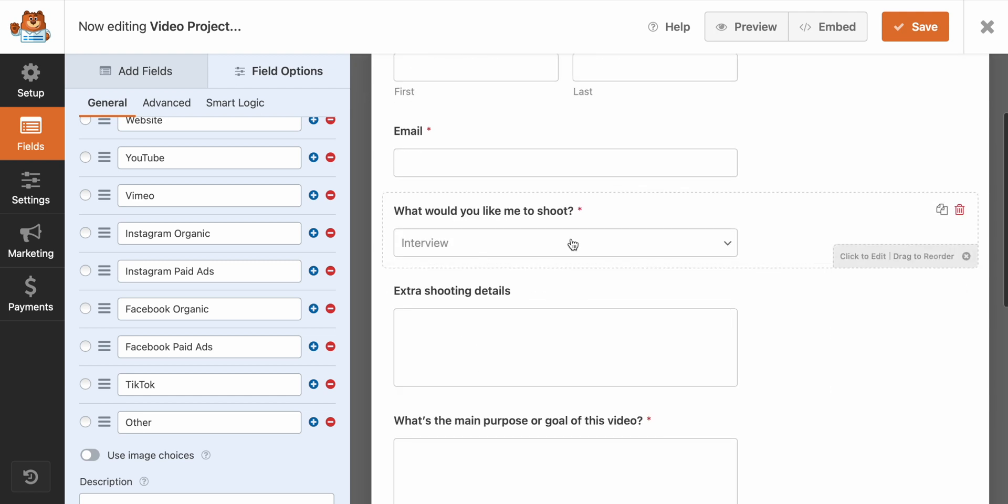
scroll(574, 260, down, 2)
scroll(716, 340, down, 3)
scroll(715, 339, down, 2)
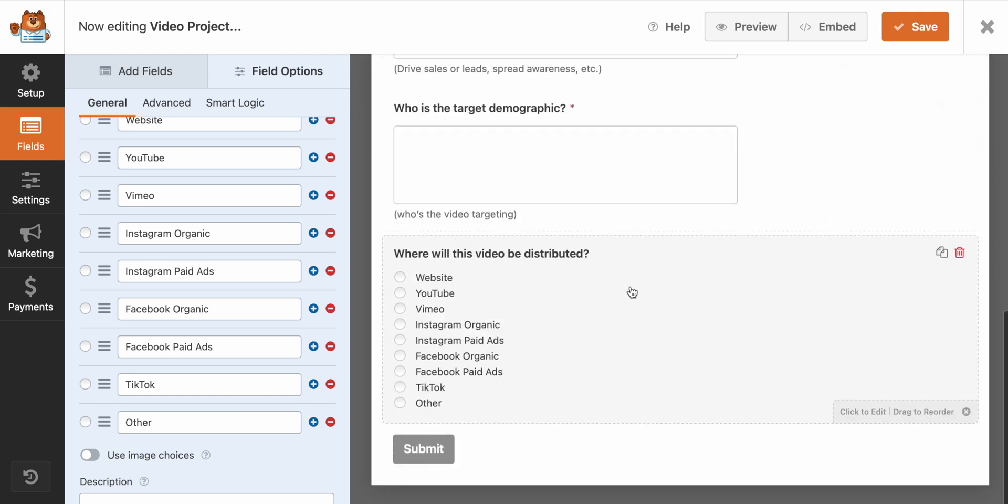
scroll(241, 270, up, 3)
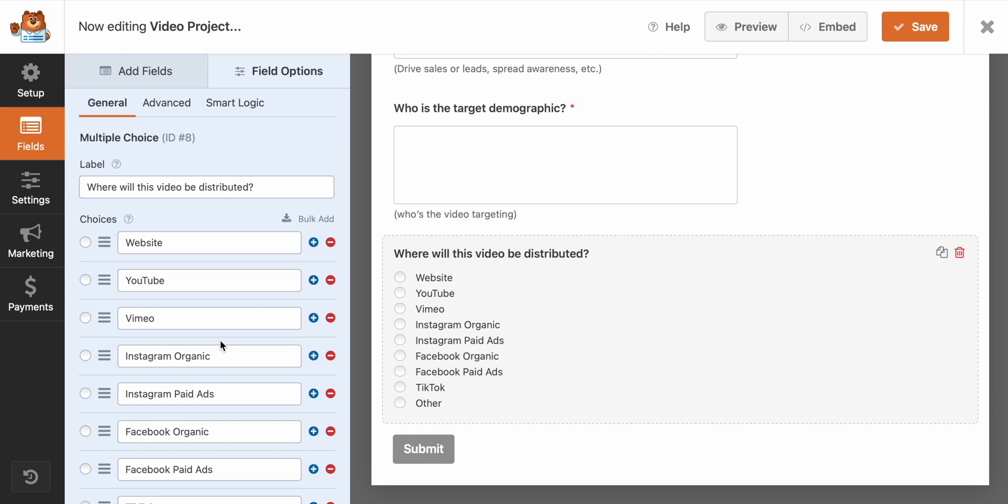
Add an 'Extra video distribution details' paragraph field with conditional logic enabled
click(126, 73)
click(271, 118)
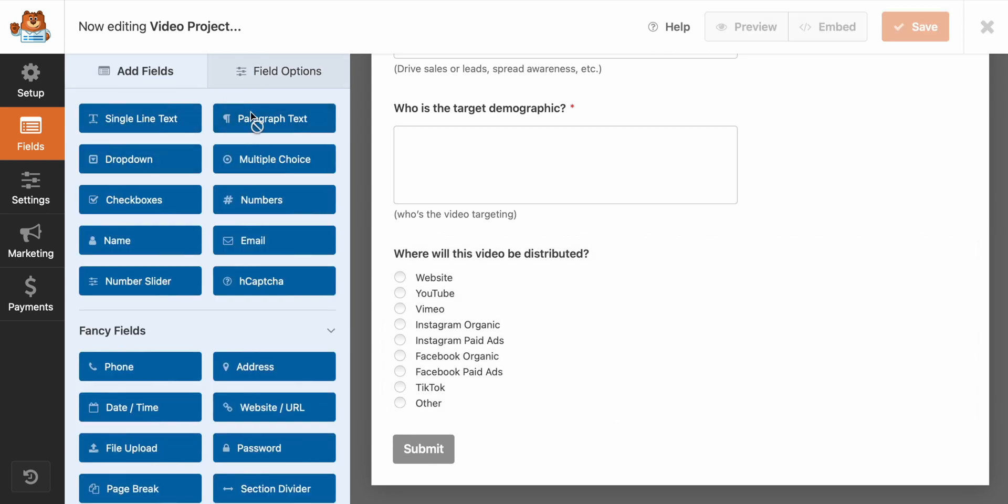
text(Extra video distribution details.)
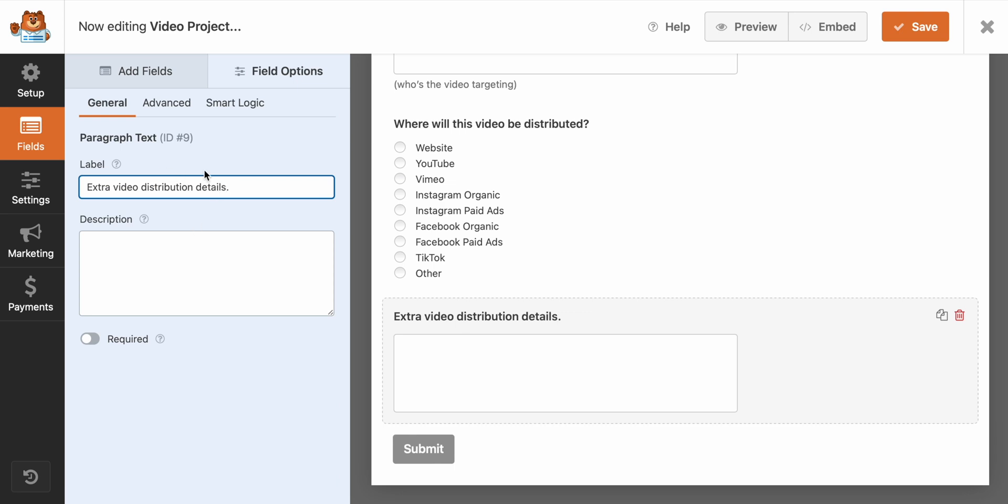
click(230, 105)
click(127, 169)
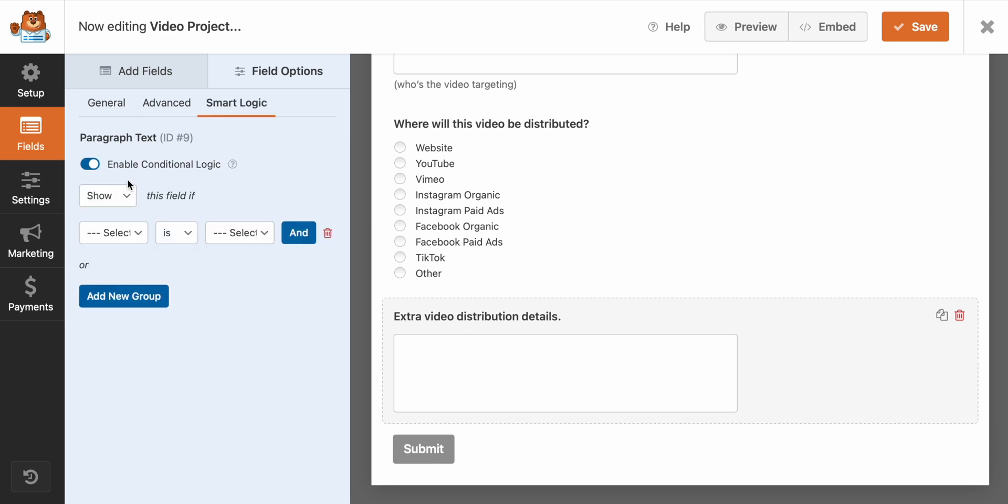
Show it only if 'Where will this video be distributed?' is Other
click(125, 231)
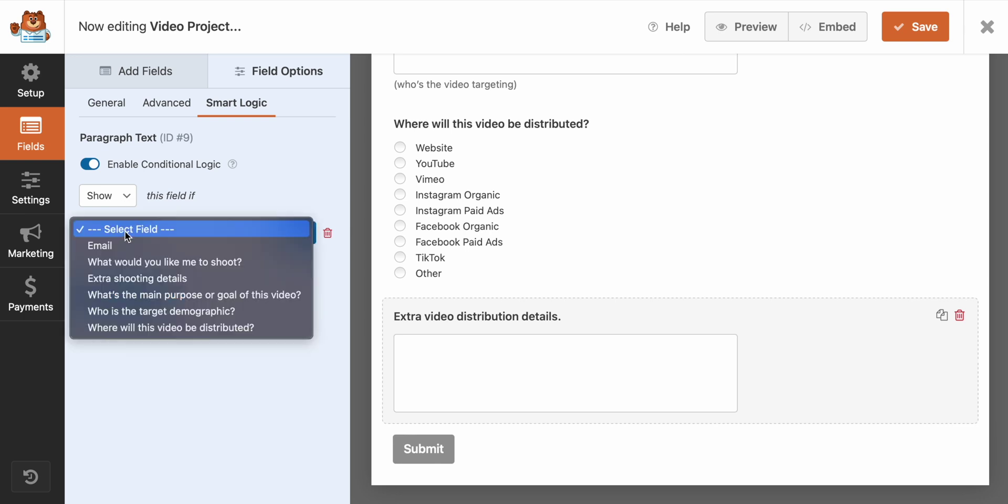
click(162, 329)
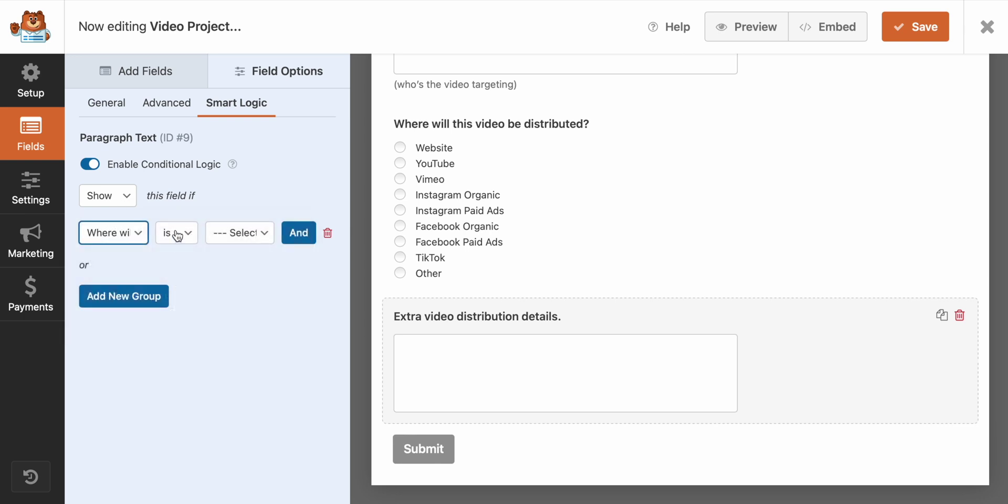
click(230, 232)
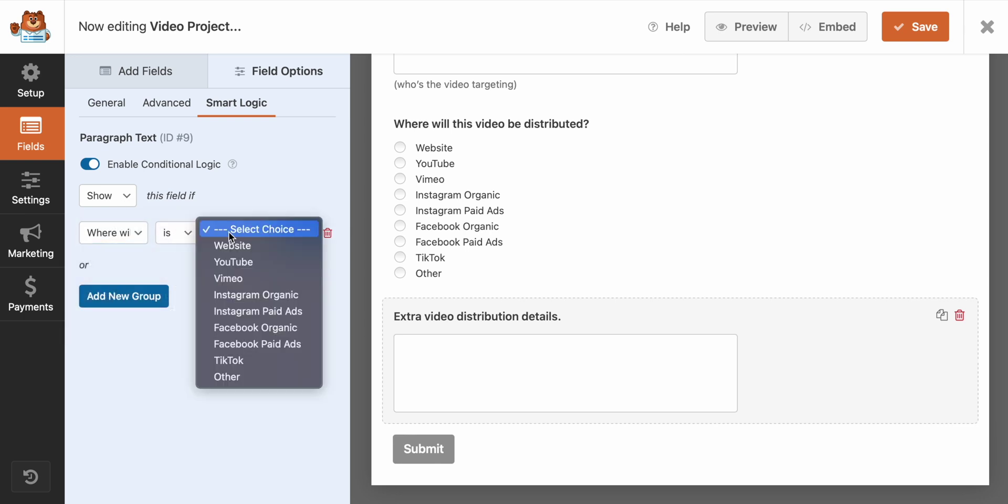
click(246, 378)
click(192, 229)
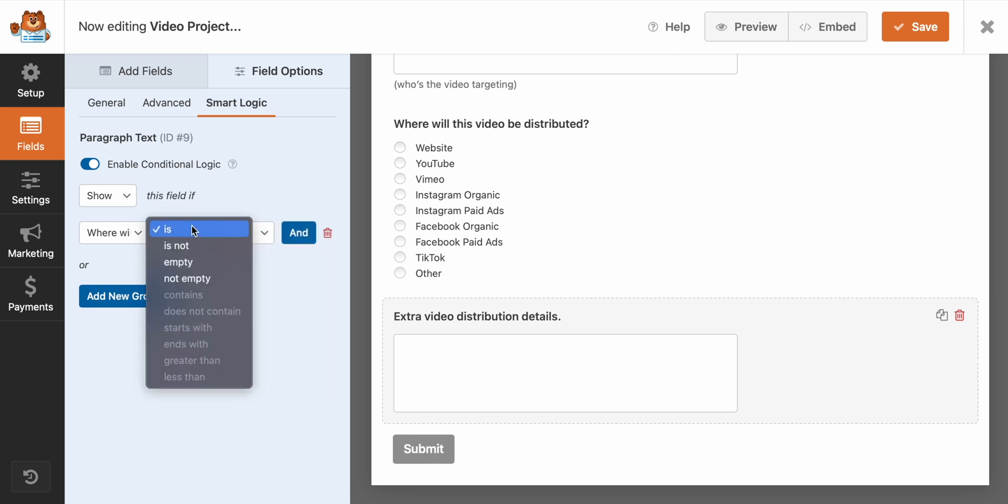
click(261, 229)
click(250, 321)
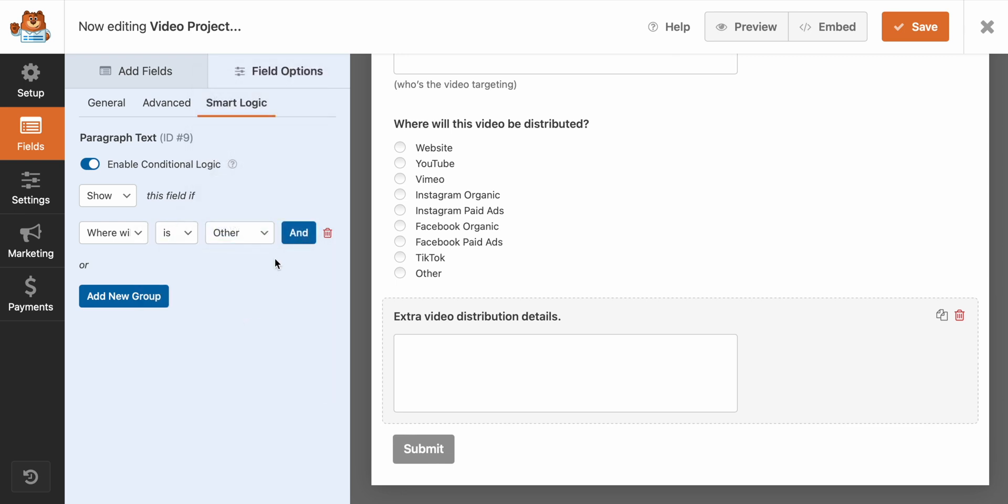
scroll(356, 248, up, 3)
scroll(357, 247, up, 1)
click(919, 153)
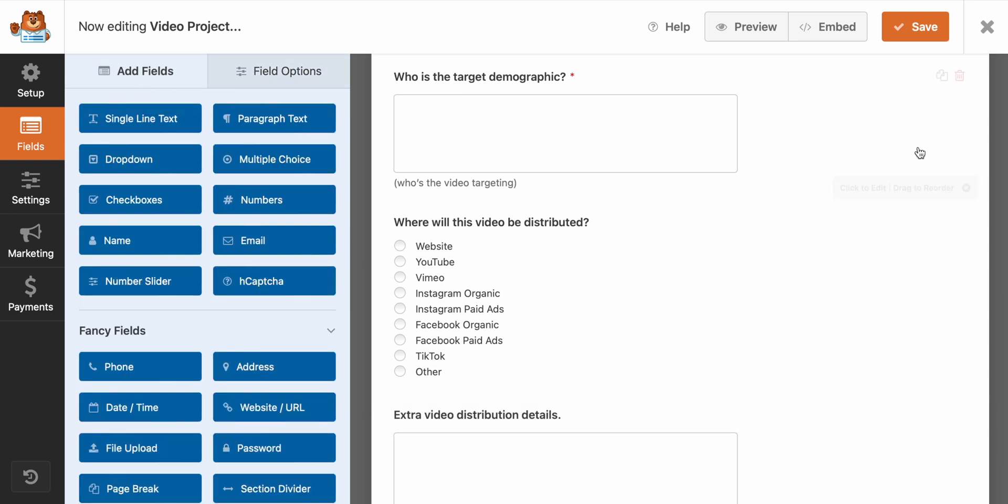
key(super+Tab)
scroll(689, 417, down, 2)
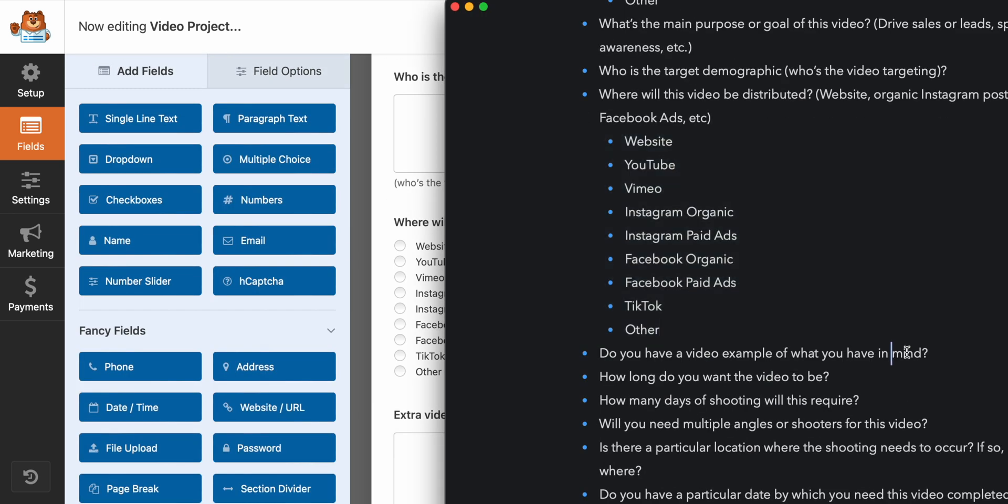
drag(939, 353, 600, 359)
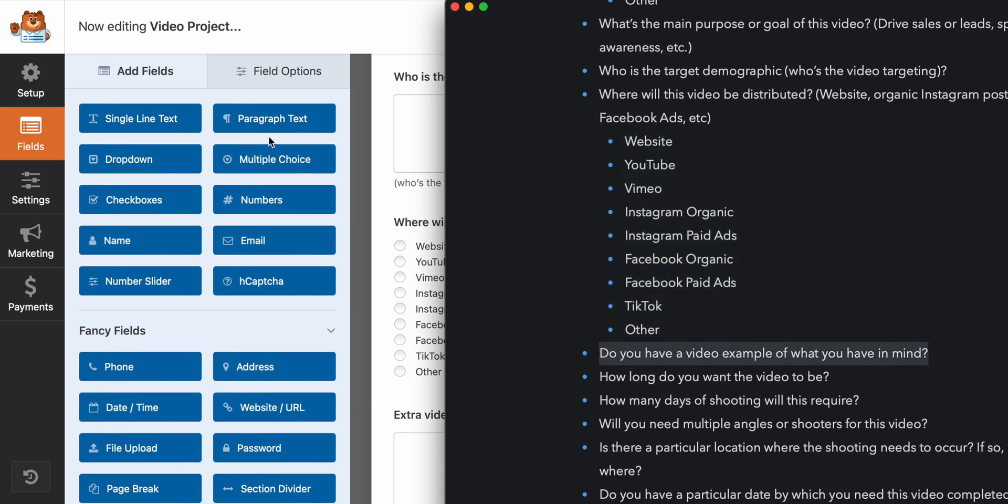
Add a Website / URL field labelled 'Do you have a video example of what you have in mind?'
click(311, 30)
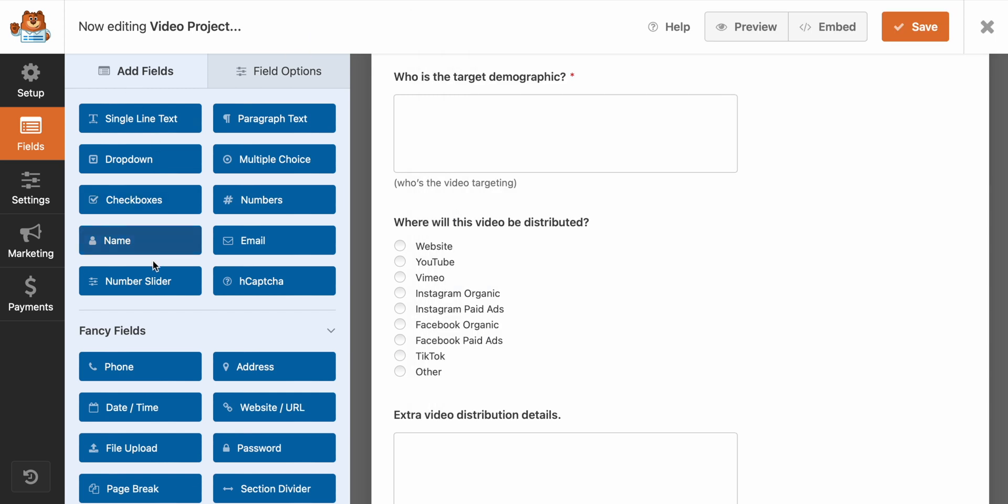
scroll(261, 294, down, 4)
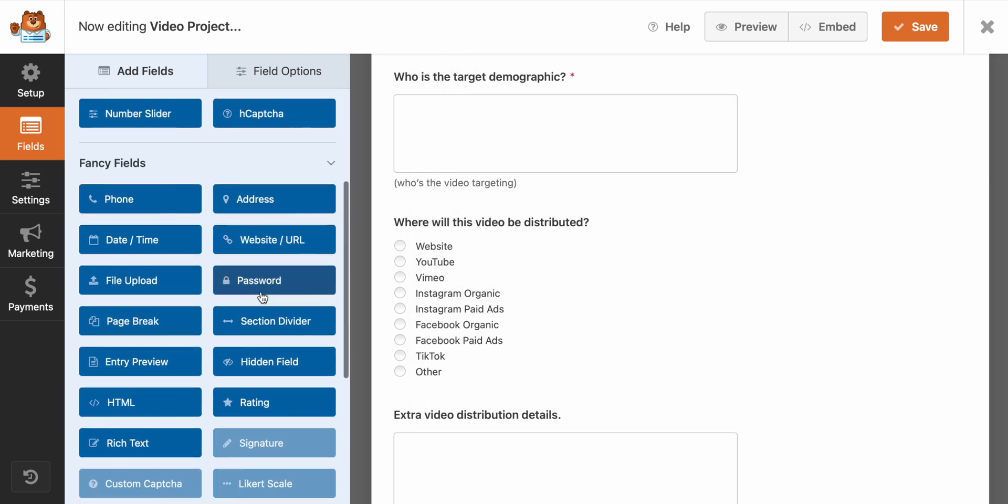
click(270, 240)
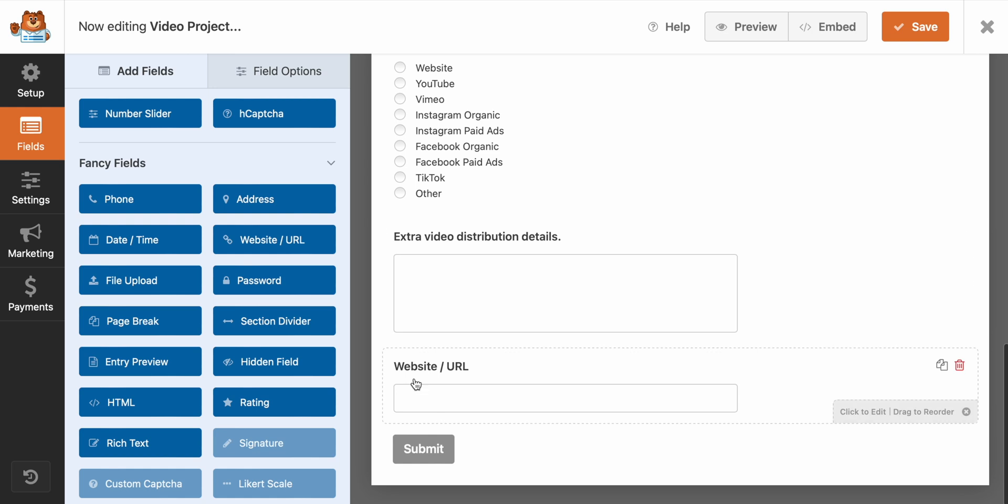
click(415, 383)
drag(222, 189, 101, 206)
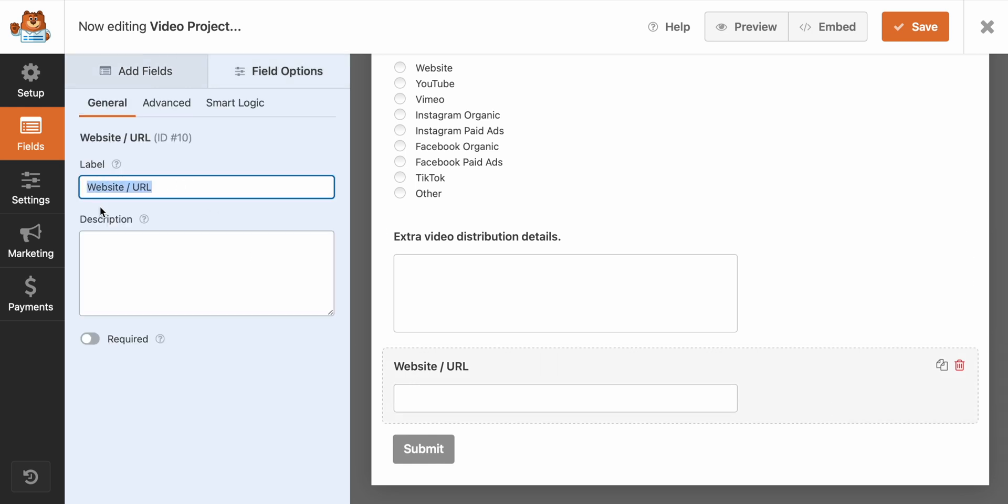
text(Do you have a video example of what you have in mind?)
scroll(698, 265, up, 5)
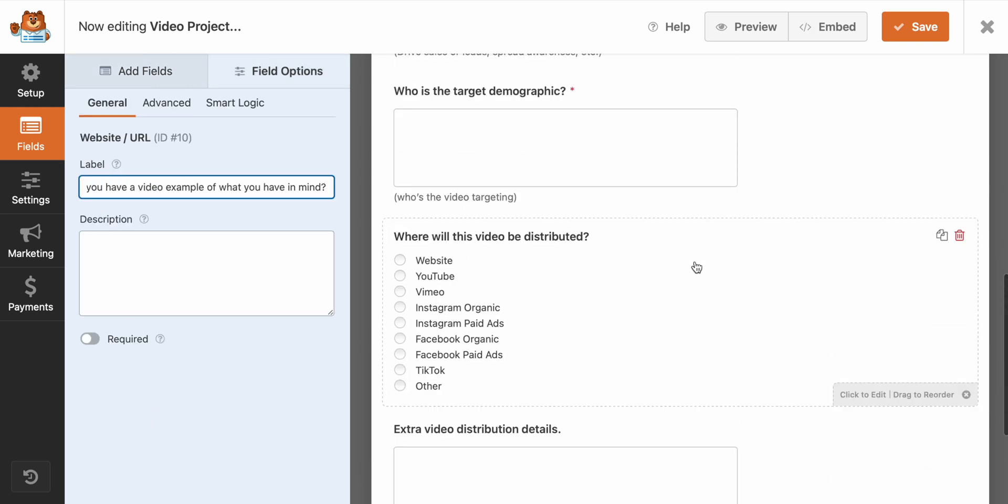
scroll(696, 268, down, 1)
Make the distribution question a required field
click(627, 223)
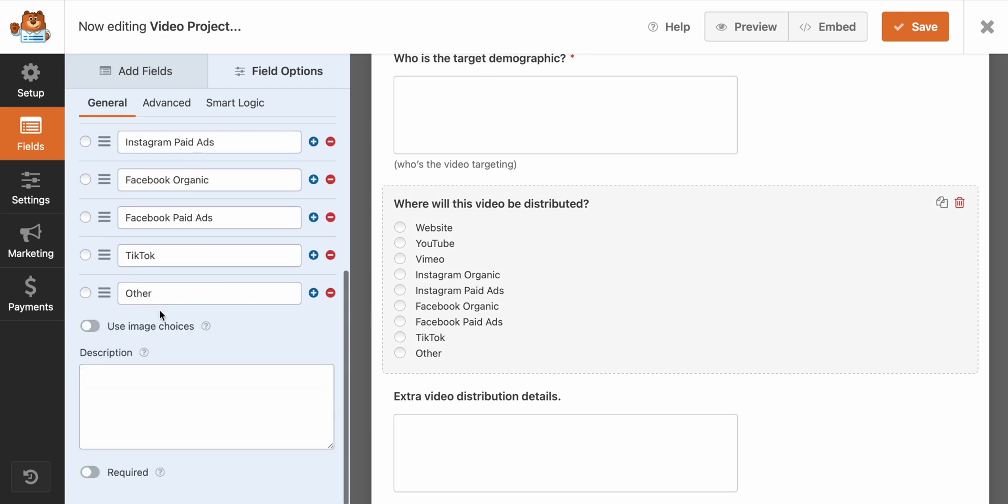
scroll(160, 310, up, 1)
scroll(142, 394, down, 1)
click(120, 476)
scroll(604, 320, down, 3)
click(162, 79)
Add a Single Line Text field 'How long do you want the video to be?' from the notes and save the form
key(super+Tab)
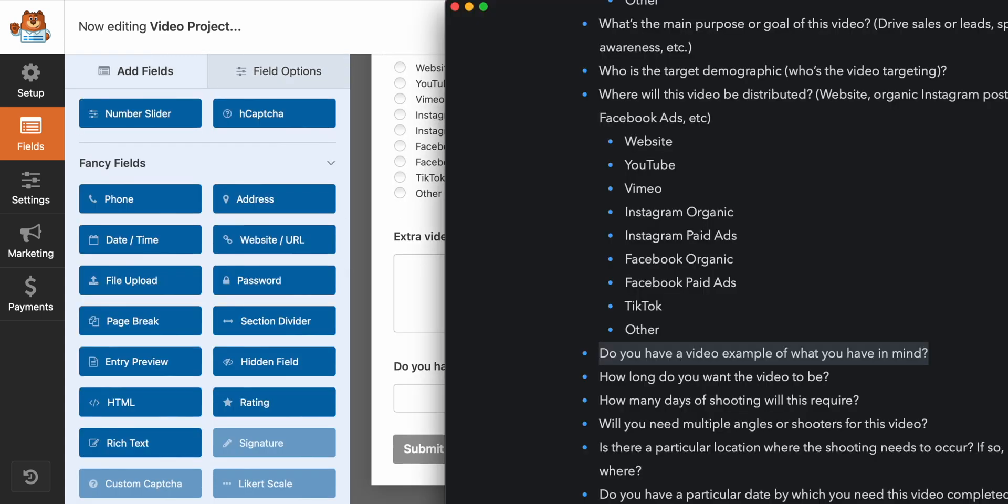
scroll(787, 288, down, 4)
click(746, 234)
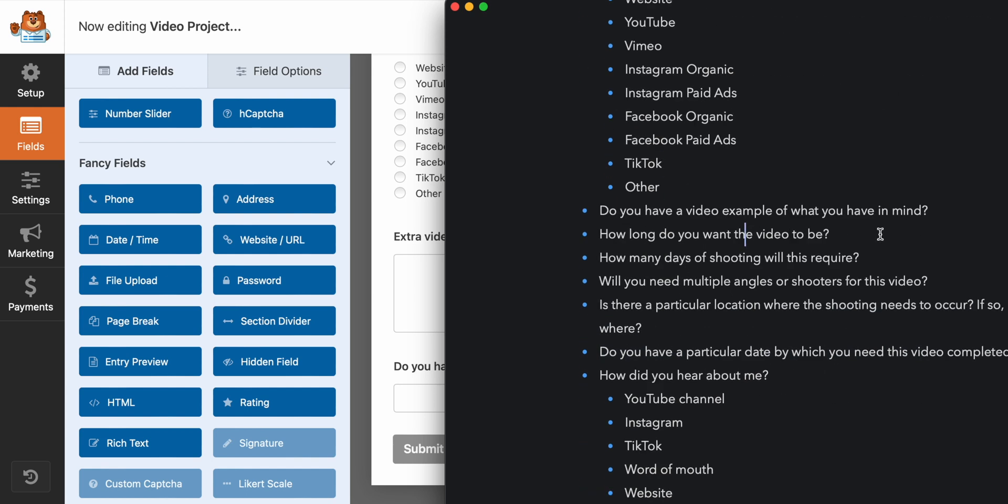
drag(881, 234, 604, 239)
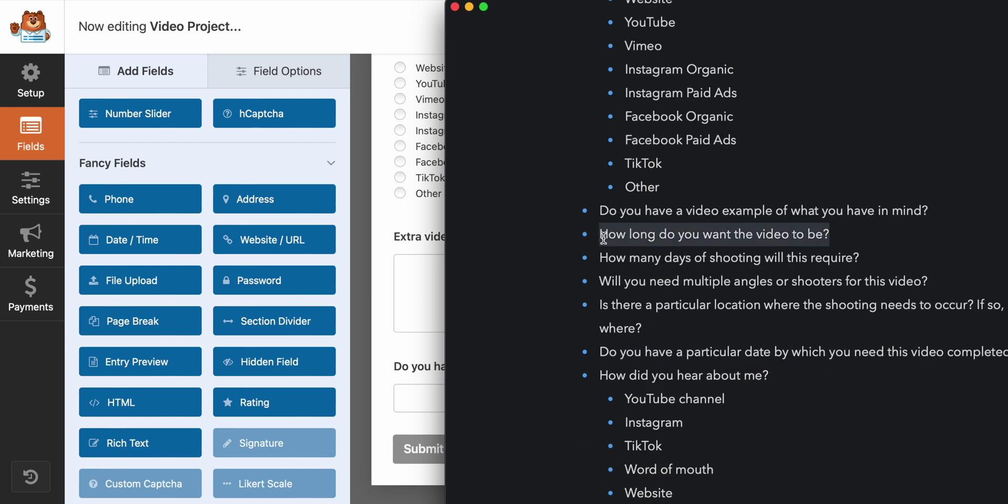
click(365, 163)
scroll(295, 221, up, 5)
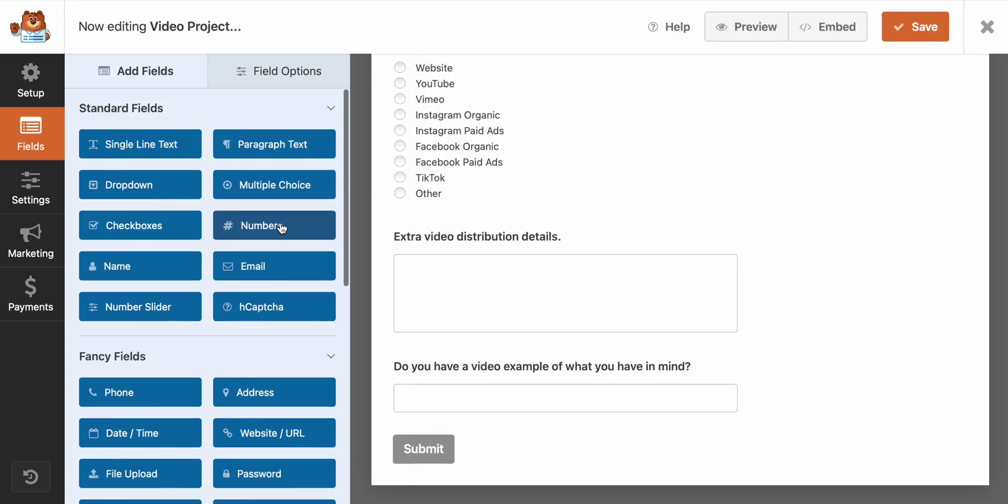
click(150, 165)
scroll(326, 315, down, 3)
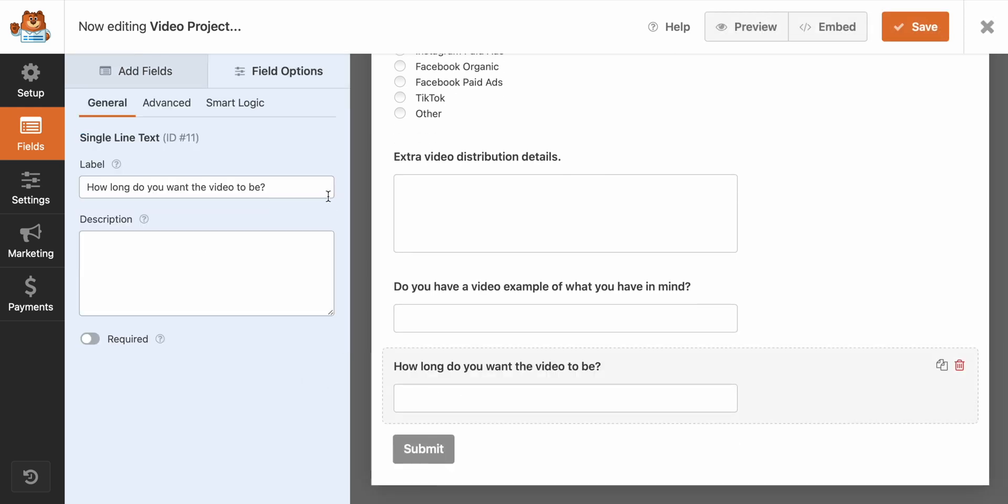
click(914, 27)
click(145, 71)
Add a Single Line Text field labelled 'How many days of shooting will this require?' copied from the notes
key(super+Tab)
click(786, 261)
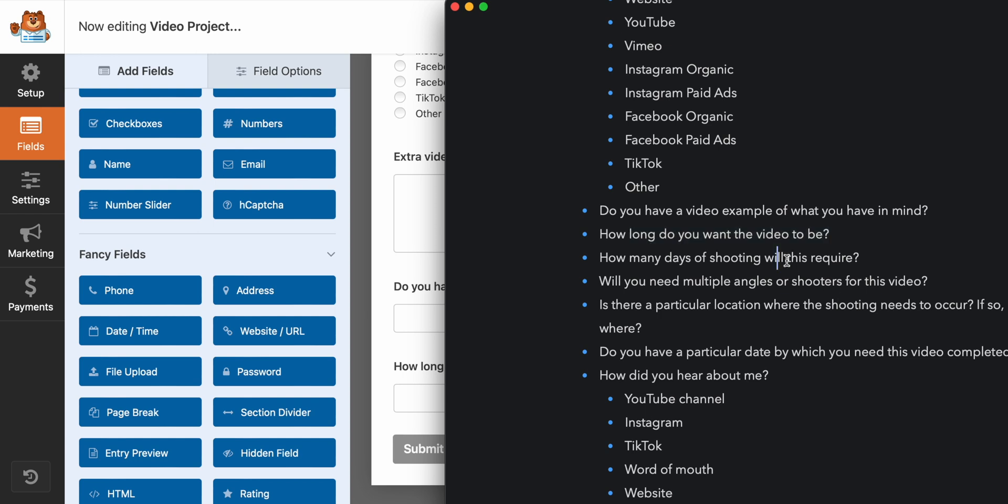
drag(898, 260, 605, 265)
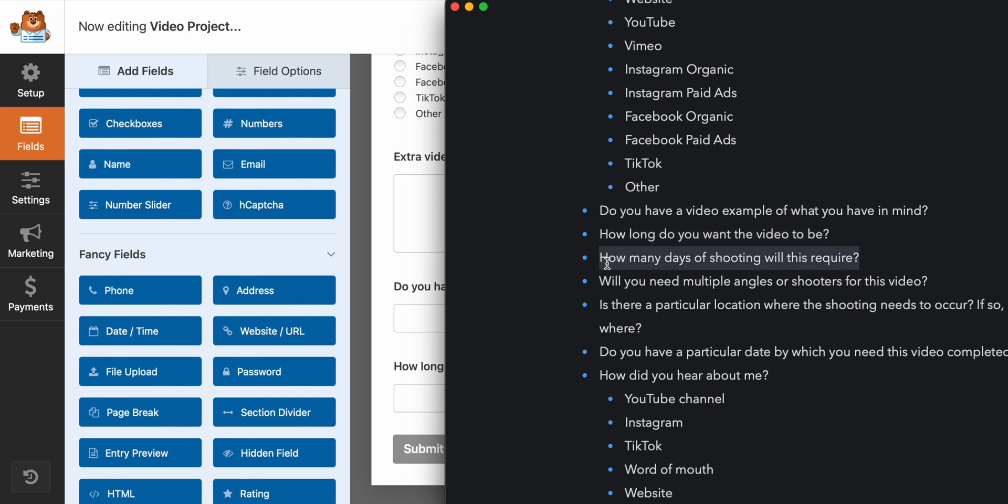
key(super+Tab)
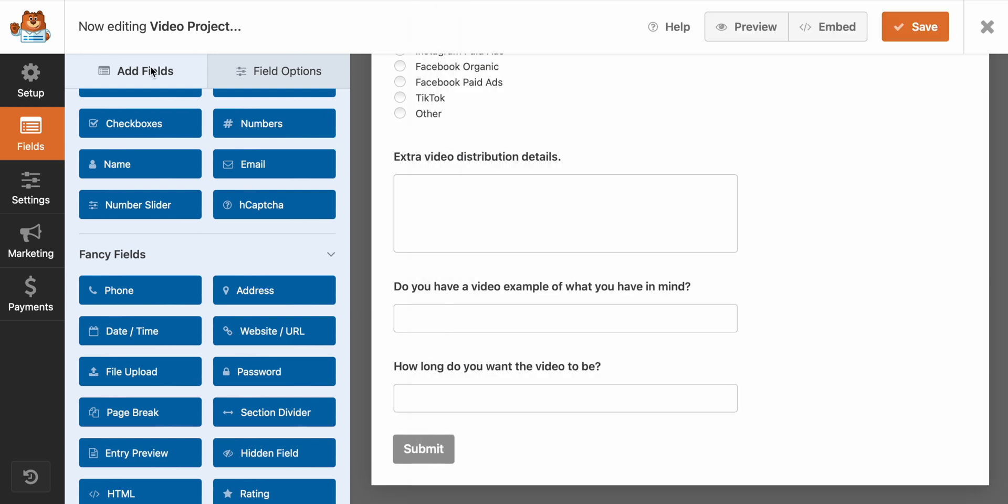
scroll(195, 225, up, 2)
scroll(173, 209, up, 1)
click(154, 147)
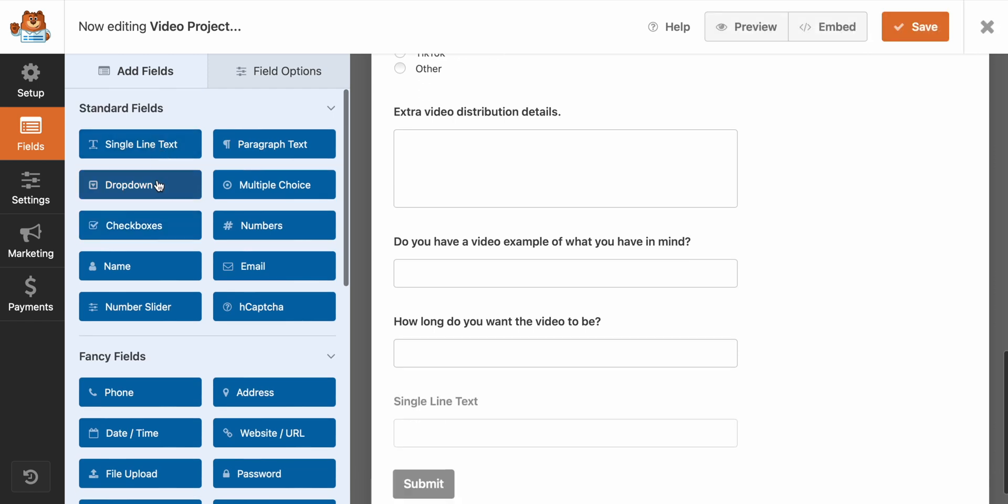
click(512, 378)
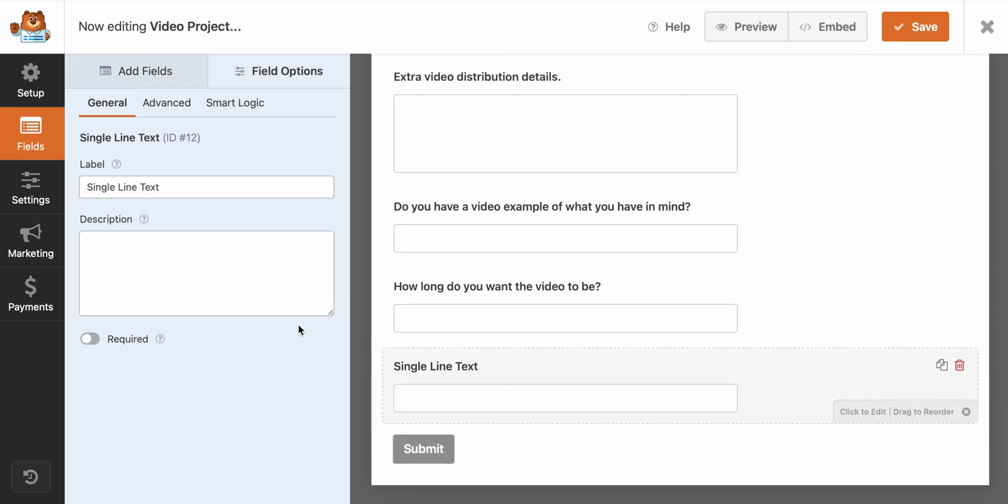
triple_click(196, 189)
text(How many days of shooting will this require?)
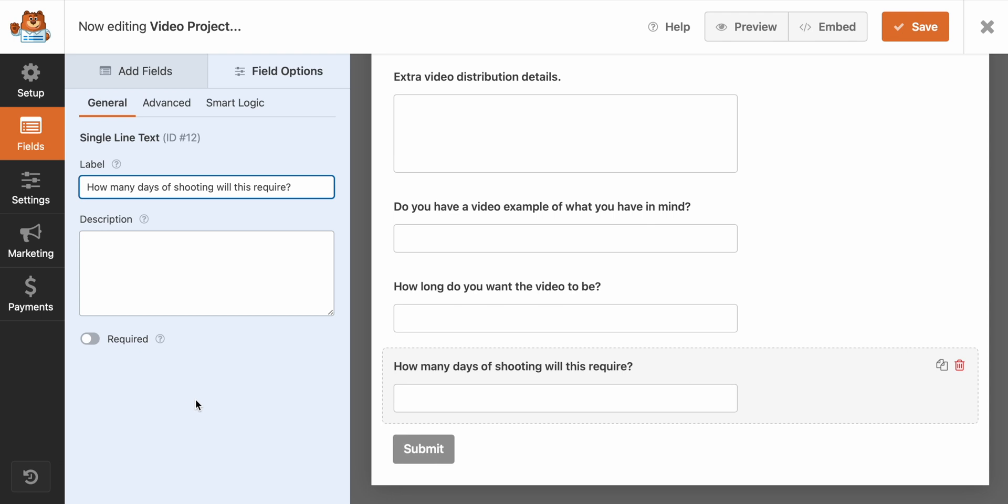
click(195, 400)
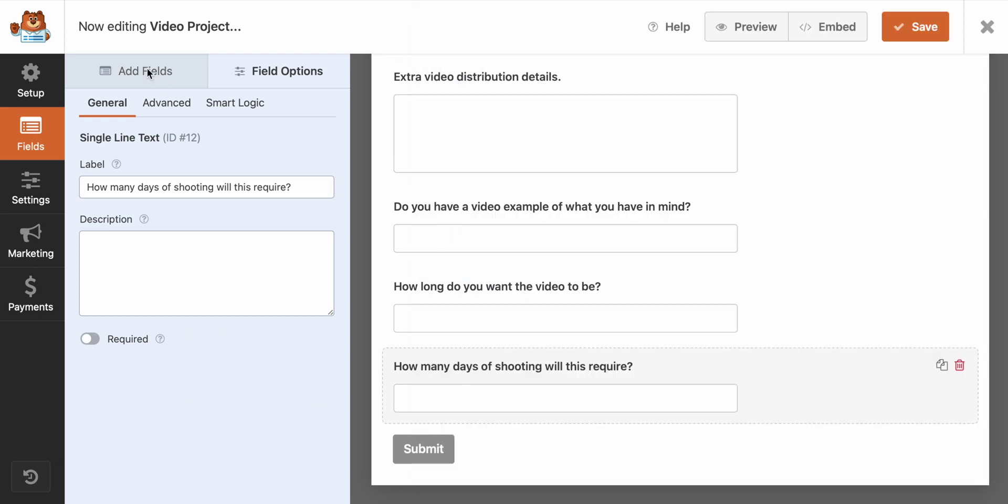
Add the multiple-angles Yes/No/Not sure dropdown and set it as required
click(147, 72)
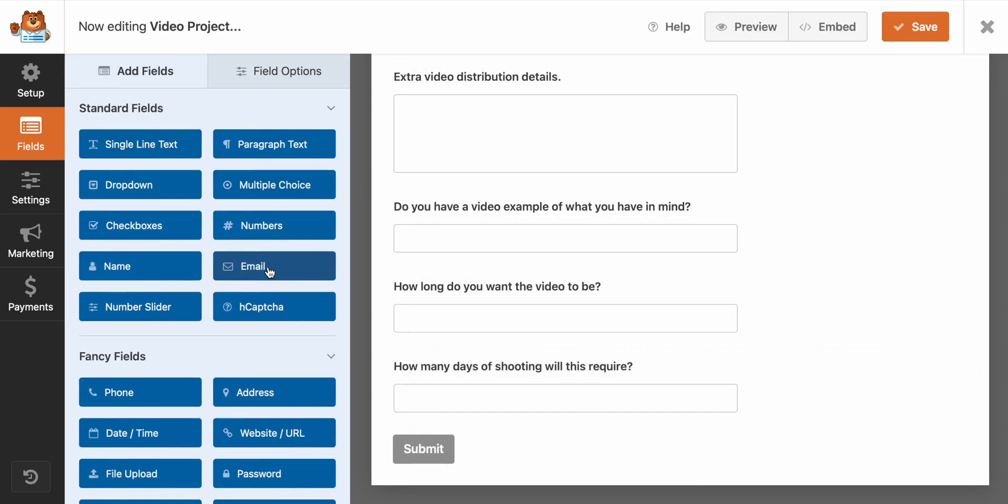
scroll(228, 242, down, 5)
scroll(236, 242, up, 5)
click(140, 185)
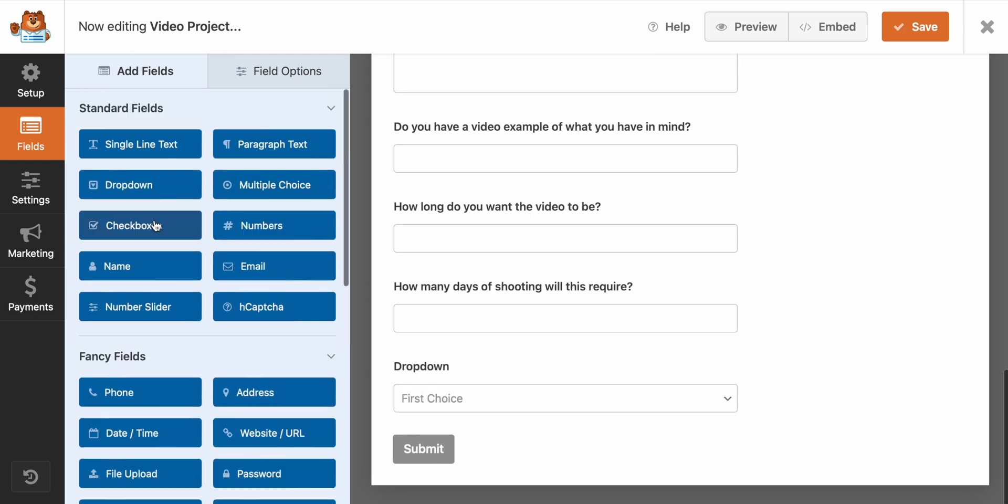
click(501, 414)
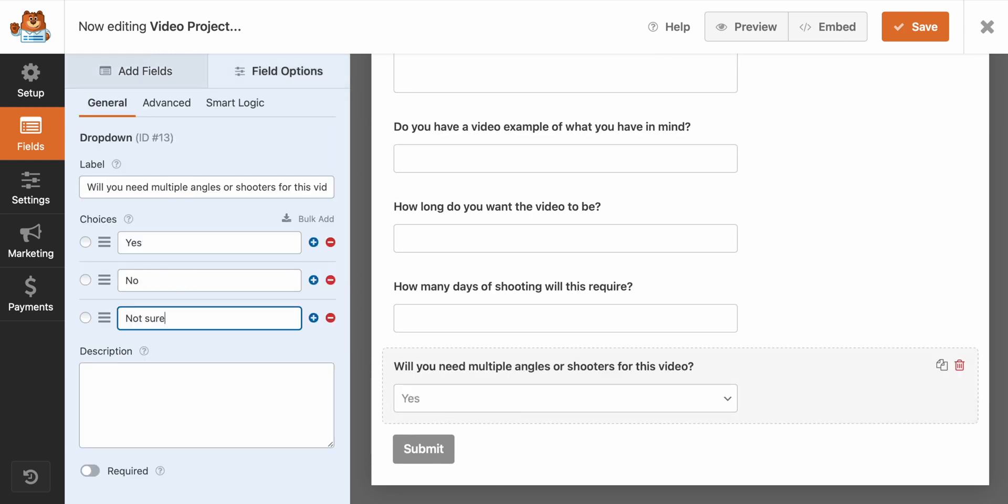
click(89, 470)
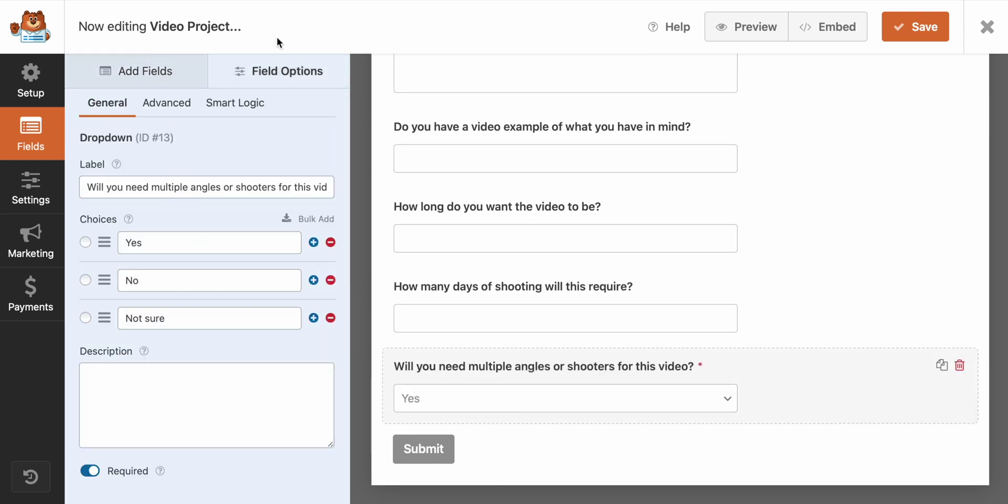
click(146, 72)
key(super+Tab)
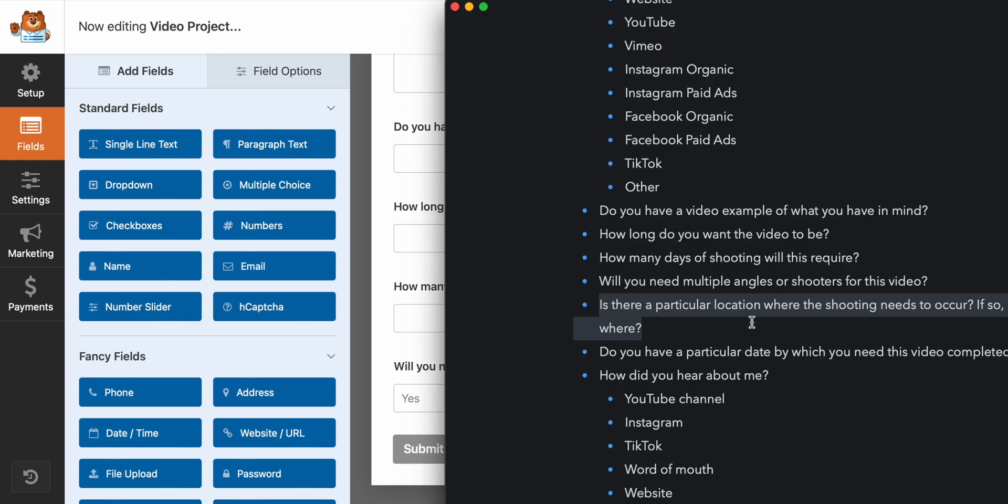
Add an Address field asking about a particular shooting location, keeping the US scheme
click(751, 321)
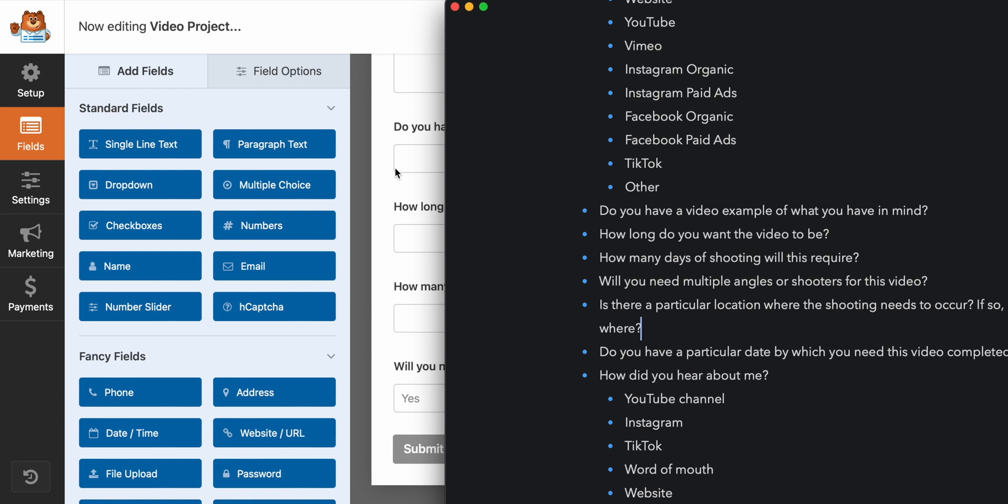
click(254, 112)
scroll(260, 195, down, 1)
scroll(260, 195, down, 4)
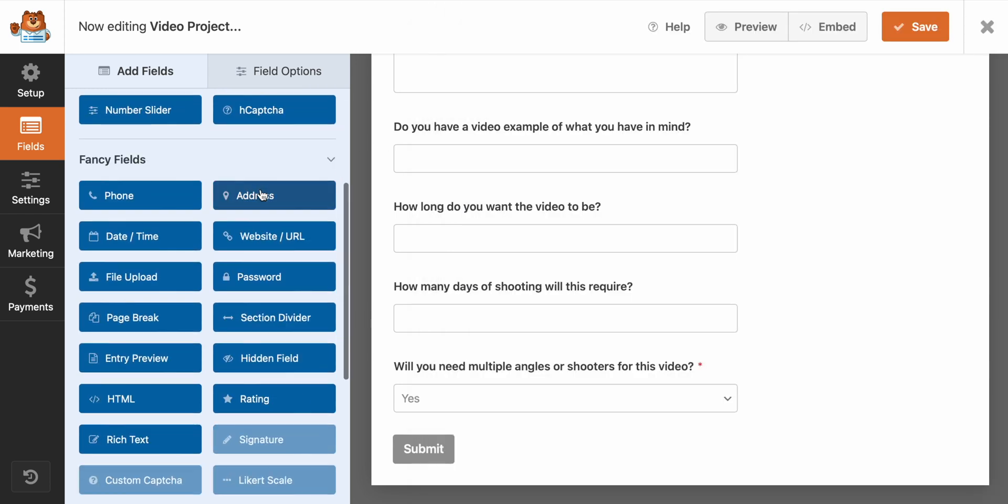
click(280, 197)
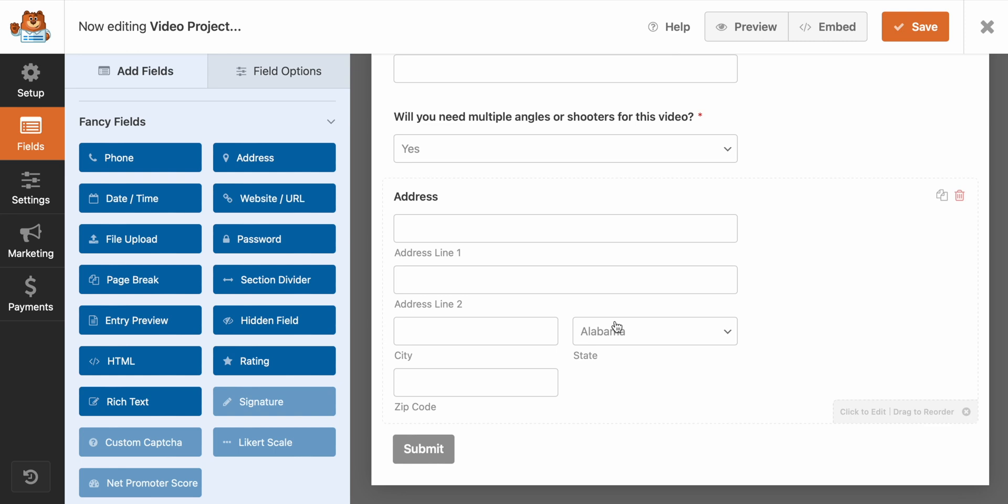
click(487, 218)
text(Is there a particular location where the shooting needs to occur? If so, where?)
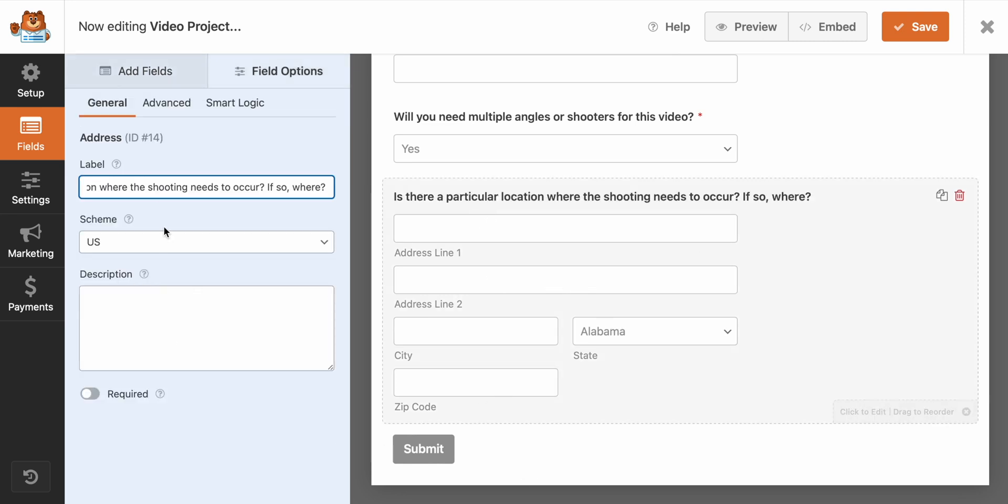
click(168, 241)
click(183, 424)
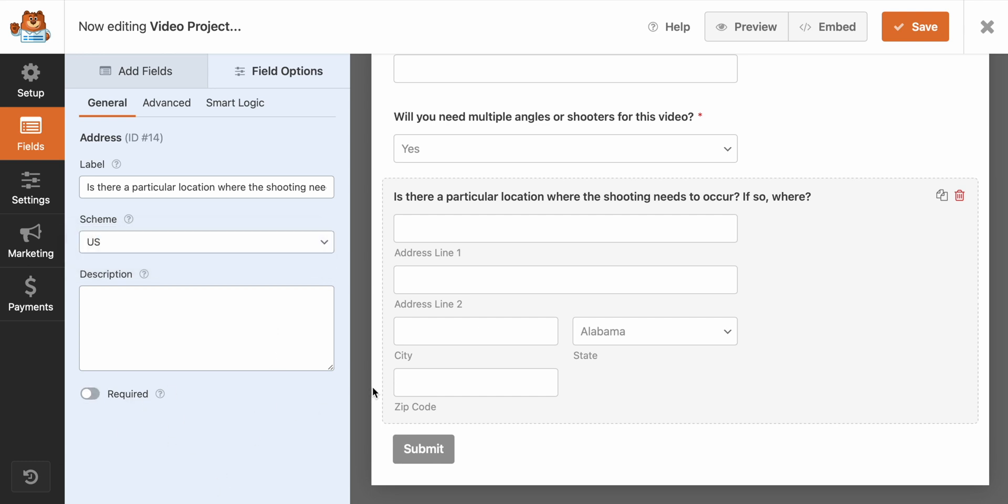
scroll(378, 390, up, 1)
scroll(620, 322, down, 1)
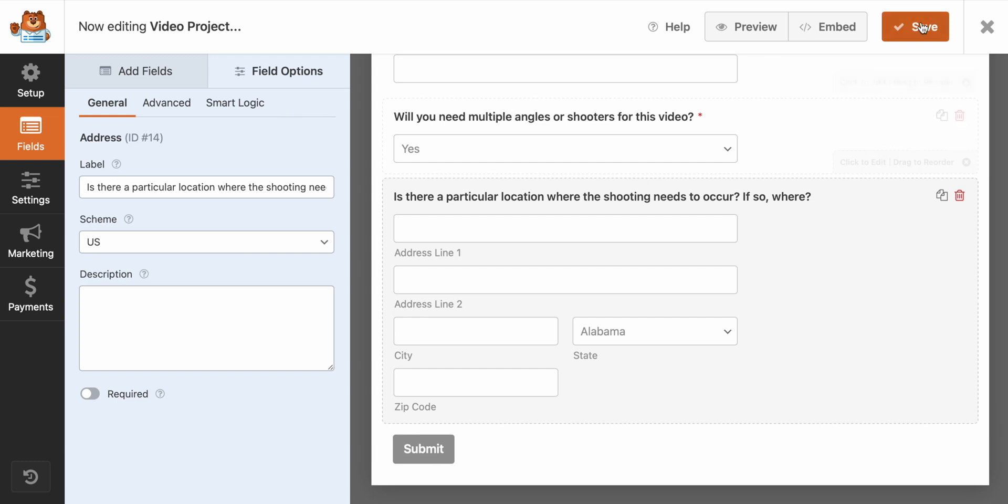
key(super+Tab)
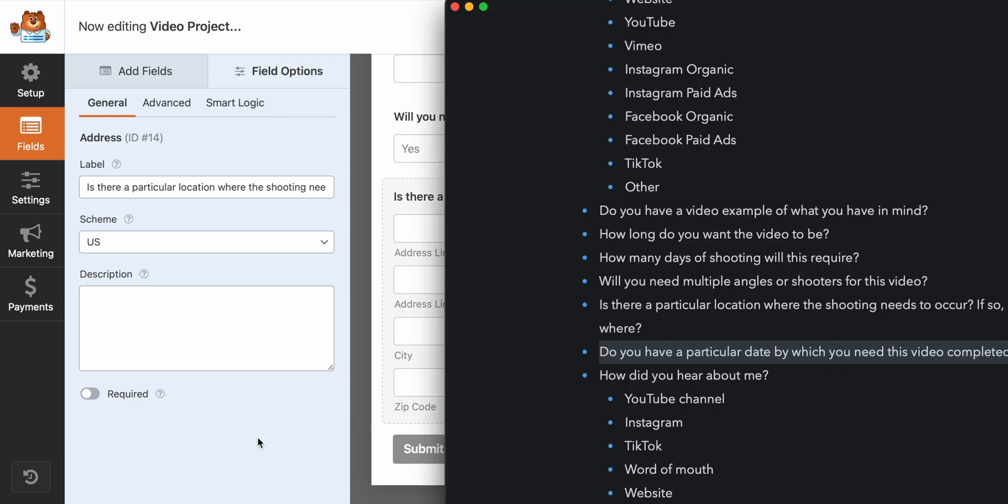
Place a Date / Time field after the address, set Format to Date and label it with the completion-date question
click(257, 442)
click(138, 71)
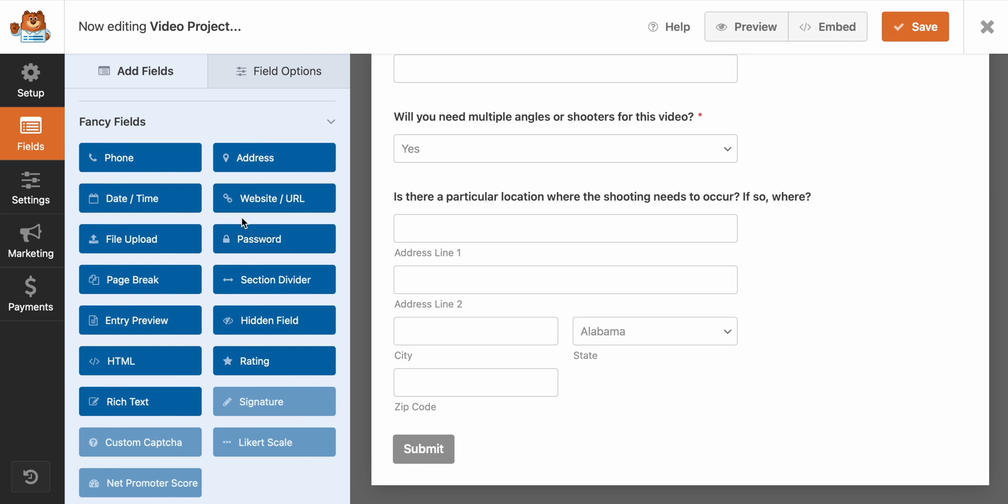
drag(140, 199, 560, 382)
click(458, 365)
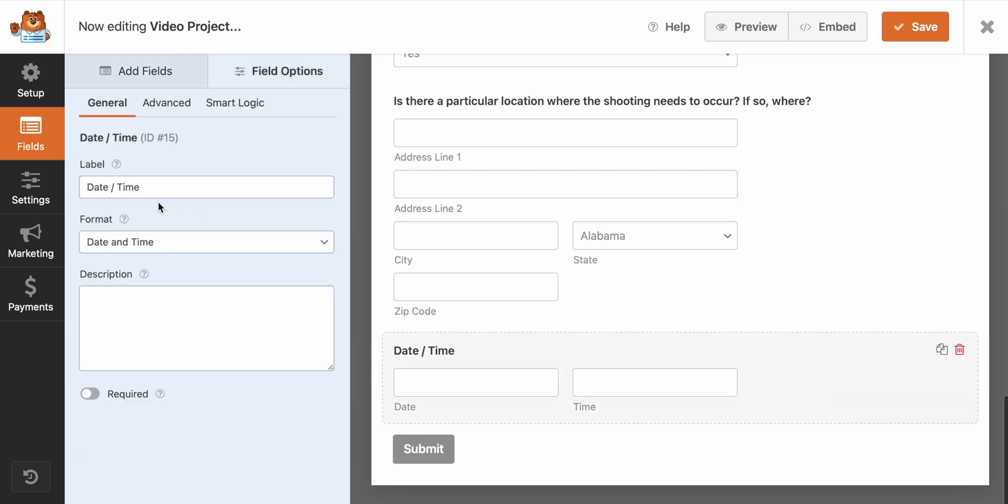
click(152, 185)
click(181, 241)
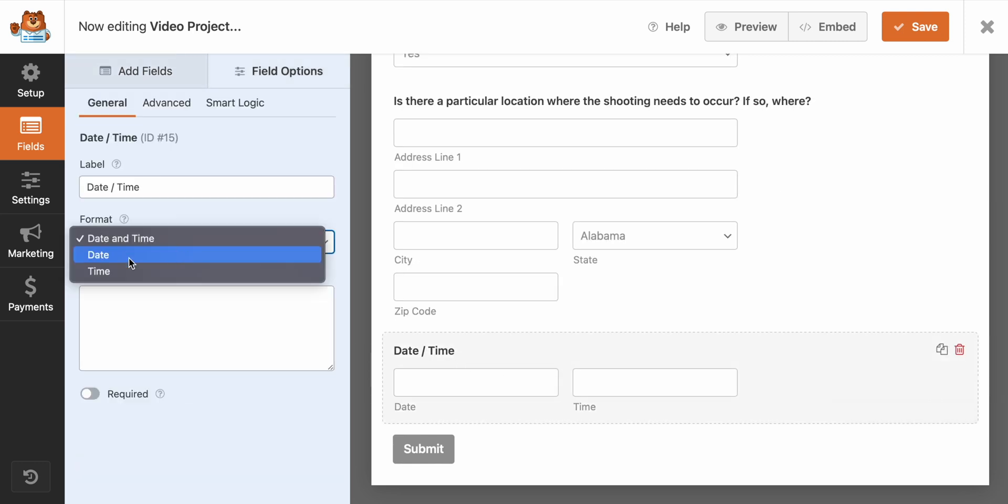
click(128, 254)
Copy the 'How did you hear about me?' question from the notes for the next field
triple_click(169, 189)
text(Do you have a particular date by which you need this video completed?)
key(super+Tab)
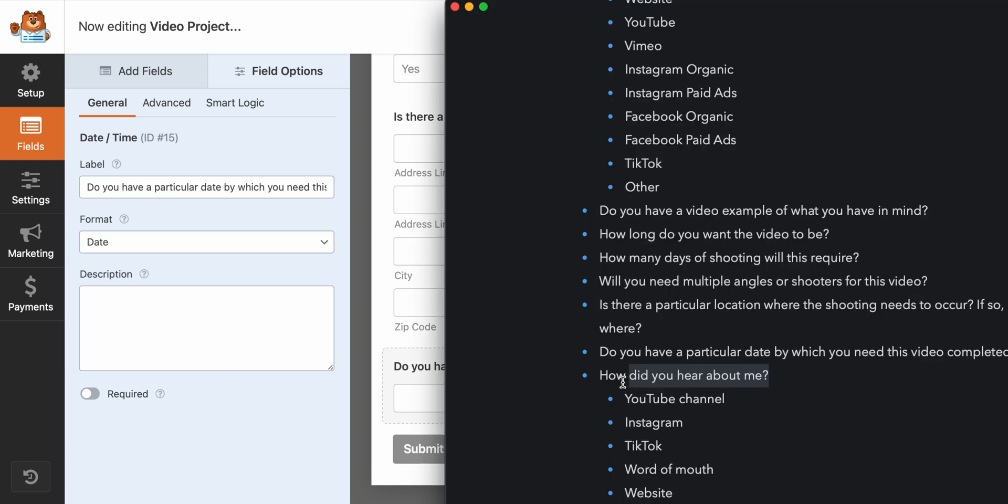
drag(623, 382, 600, 383)
key(super+Tab)
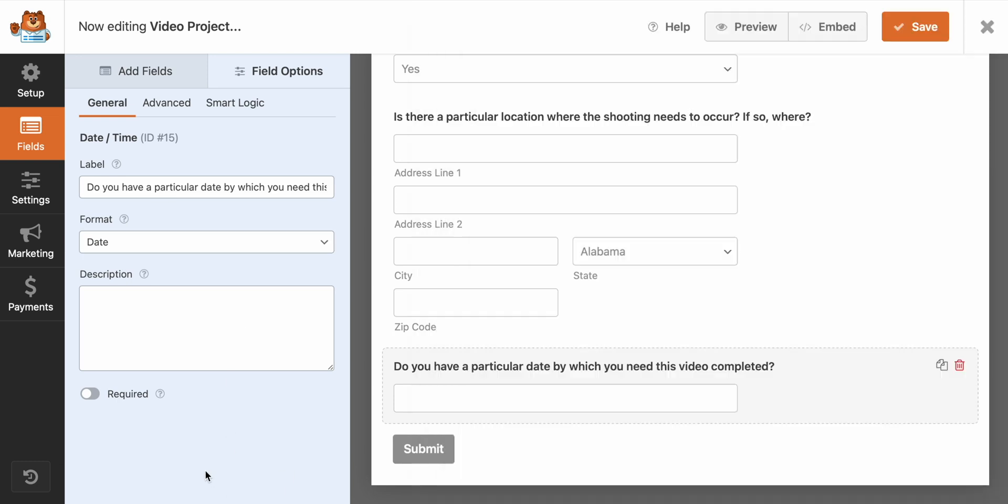
click(156, 79)
scroll(252, 184, down, 4)
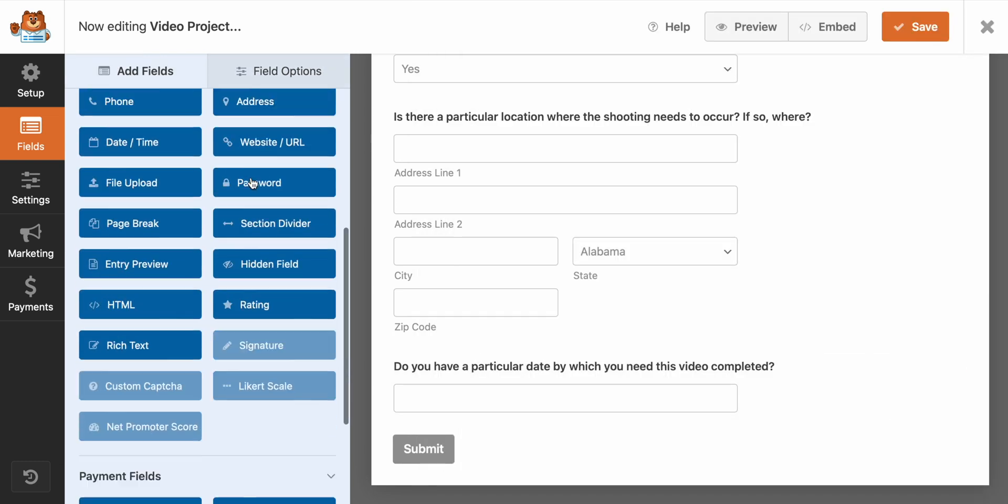
scroll(251, 182, up, 5)
scroll(249, 174, up, 3)
scroll(250, 173, up, 3)
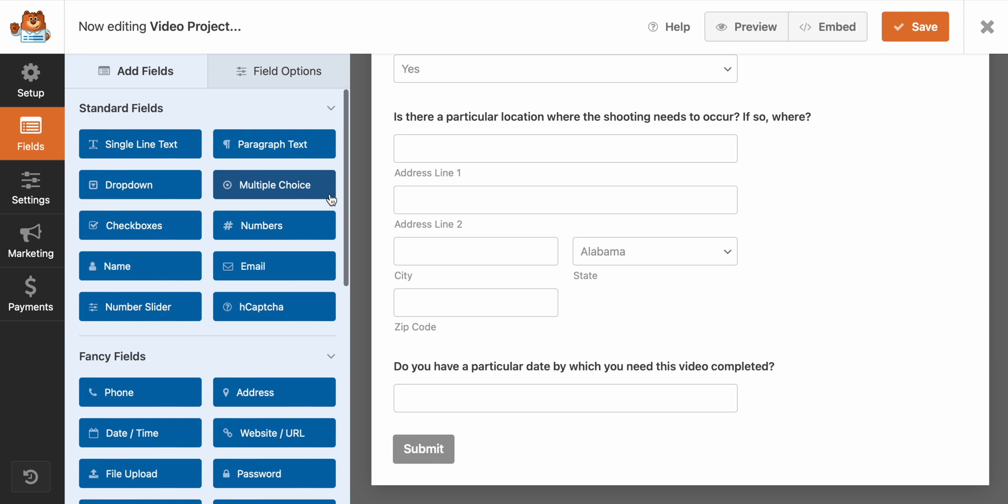
Add a Multiple Choice field and bulk-add the six source options: YouTube channel, Instagram, TikTok, Word of mouth, Website, Other
click(307, 197)
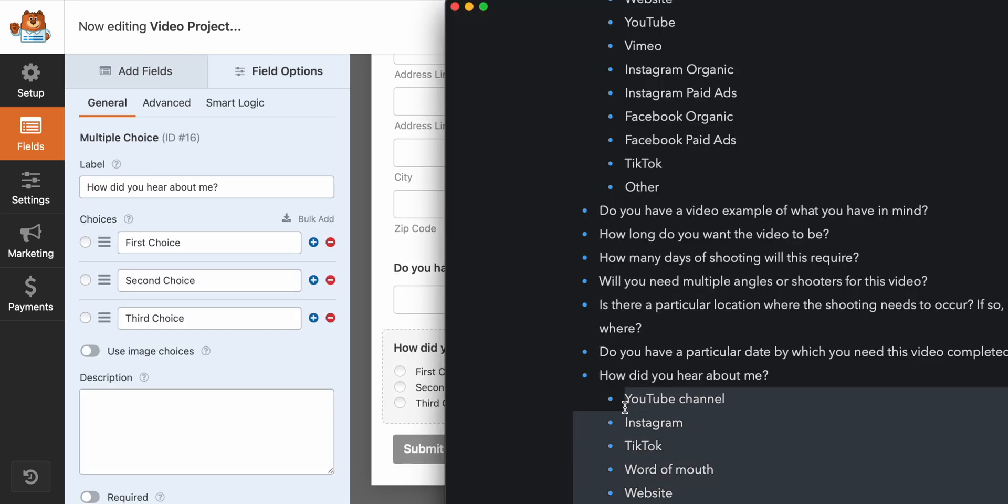
click(295, 226)
click(200, 261)
text(YouTube channel Instagram TikTok Word of mouth Website Other)
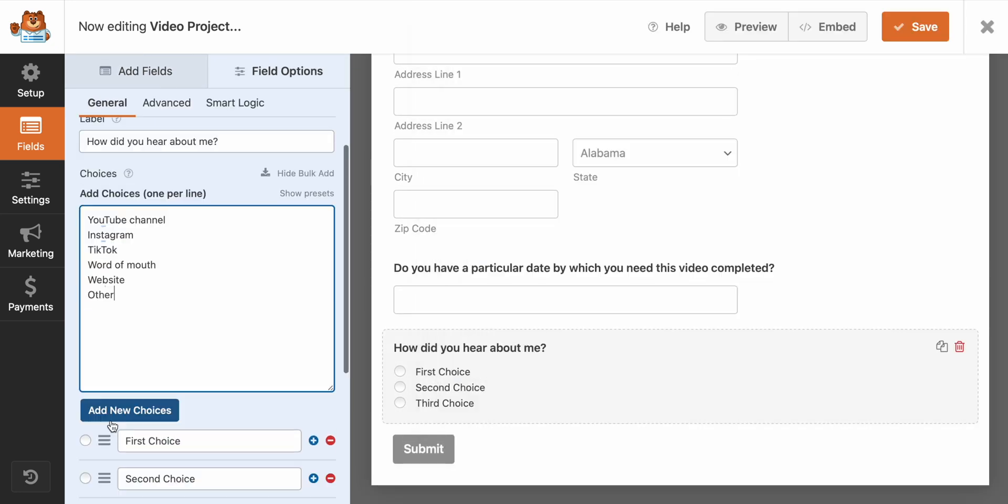
click(119, 411)
scroll(225, 253, down, 5)
scroll(296, 236, up, 3)
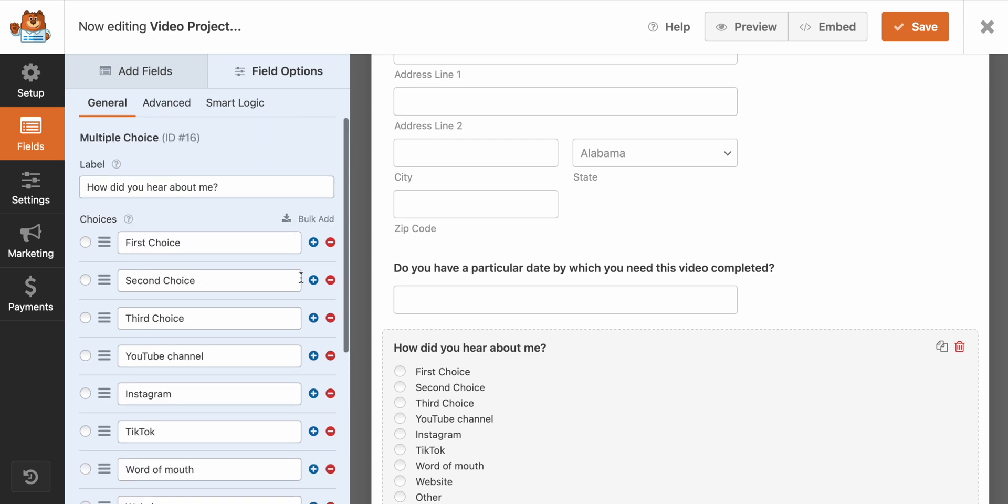
Remove the three default placeholder choices and save the form
click(330, 319)
click(330, 280)
click(330, 242)
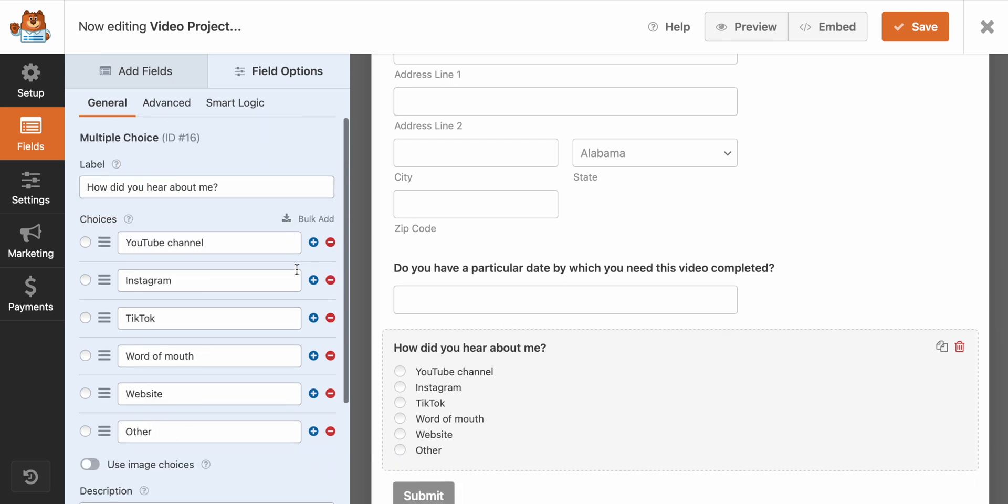
scroll(294, 271, down, 1)
scroll(295, 276, down, 3)
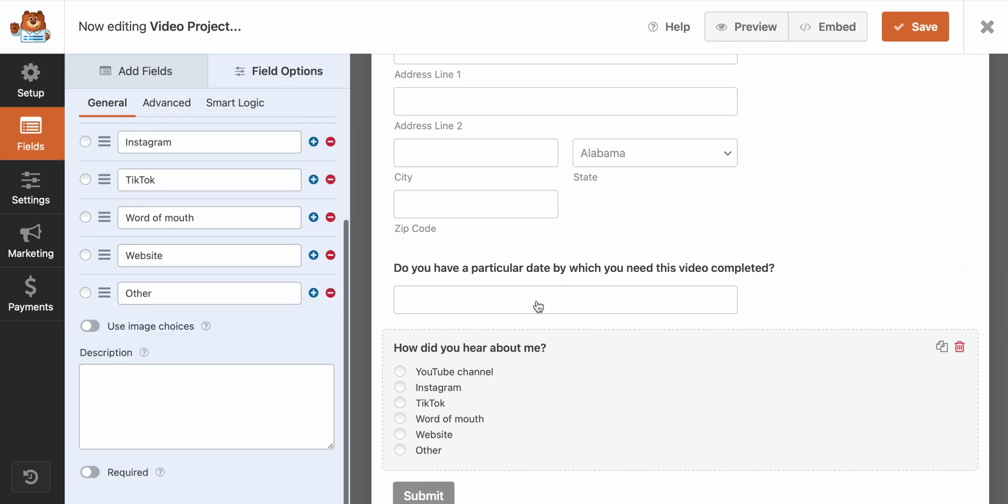
click(892, 38)
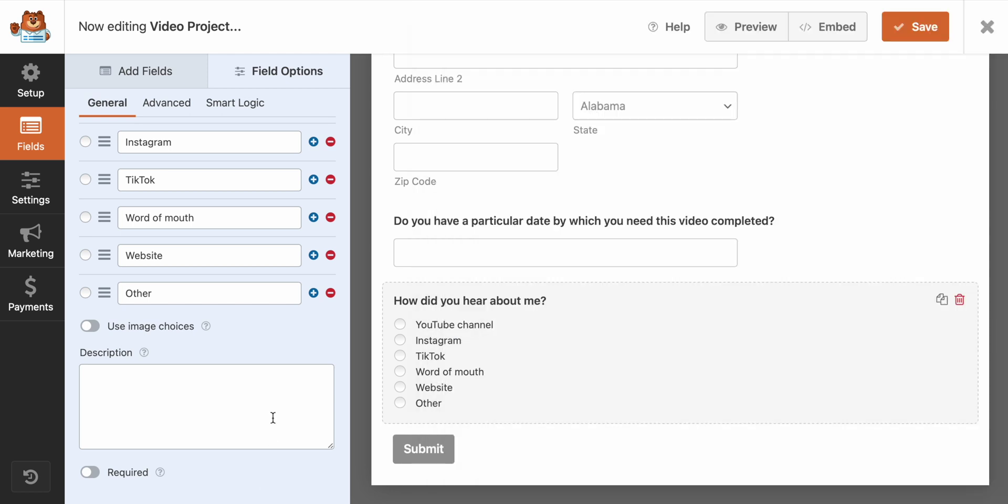
scroll(272, 417, up, 3)
Label the closing paragraph field 'Are there any other details you have for me?' and save the form
click(171, 83)
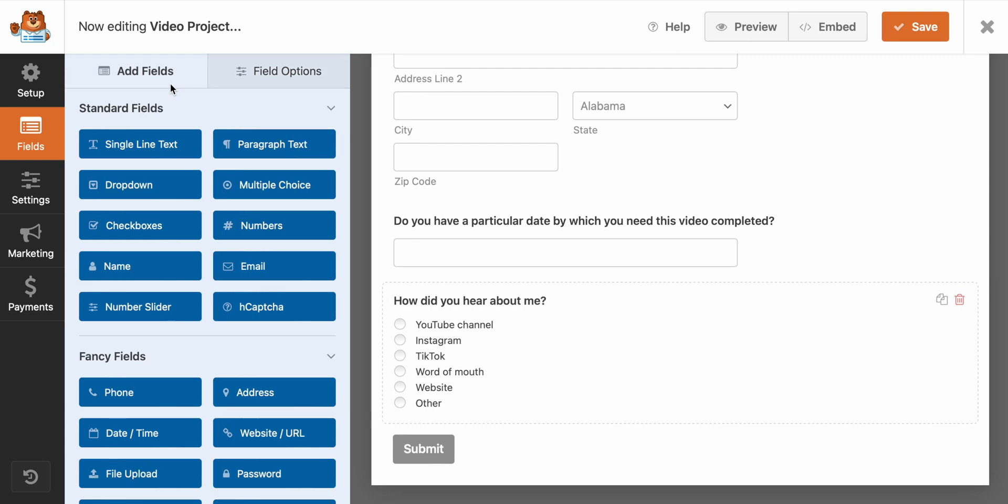
scroll(181, 236, down, 1)
mouse_move(289, 109)
mouse_down()
mouse_move(281, 119)
mouse_move(272, 106)
mouse_up()
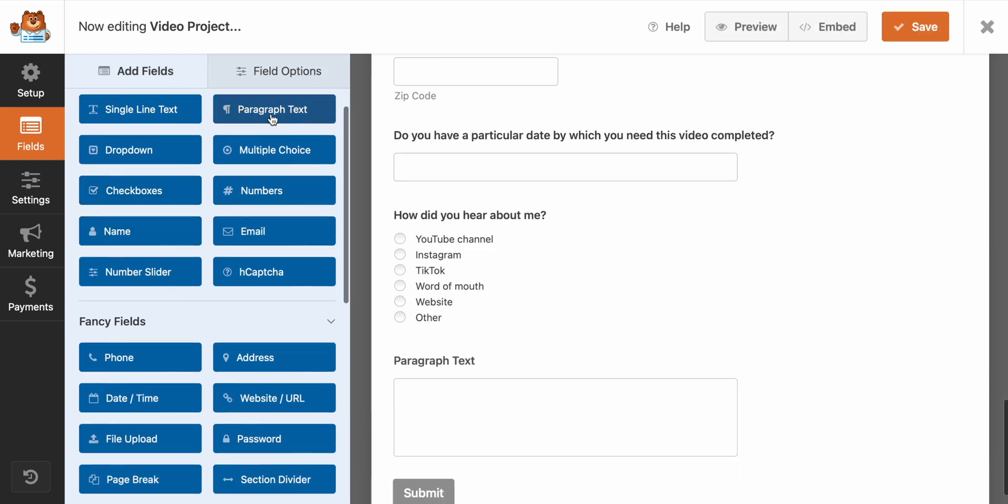
click(512, 347)
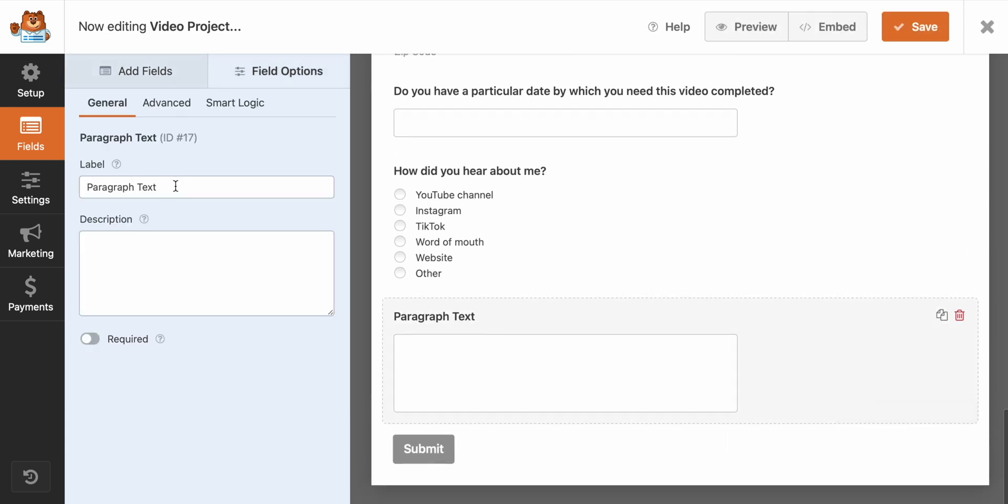
drag(175, 187, 83, 182)
text(Are there any other details you have for me?)
mouse_move(664, 220)
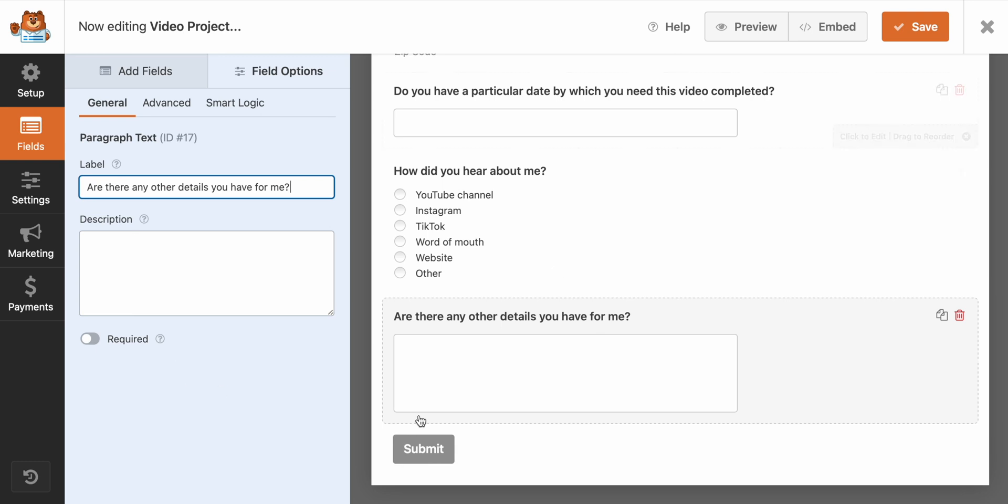
scroll(663, 193, up, 10)
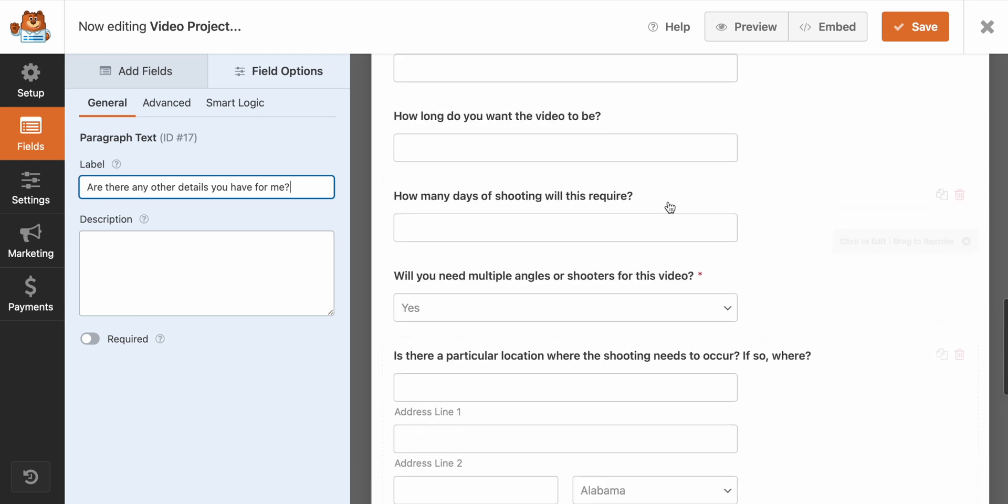
scroll(664, 193, down, 5)
scroll(663, 194, down, 5)
scroll(664, 194, down, 2)
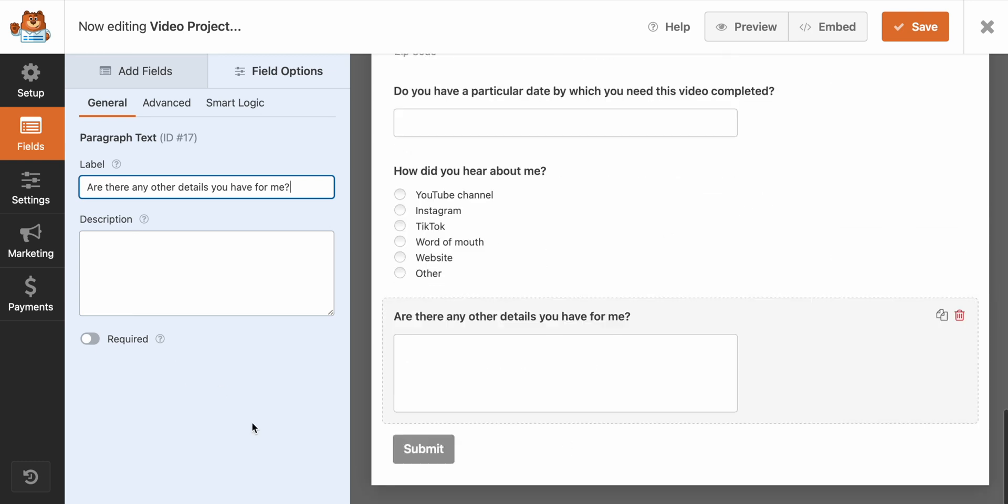
click(236, 410)
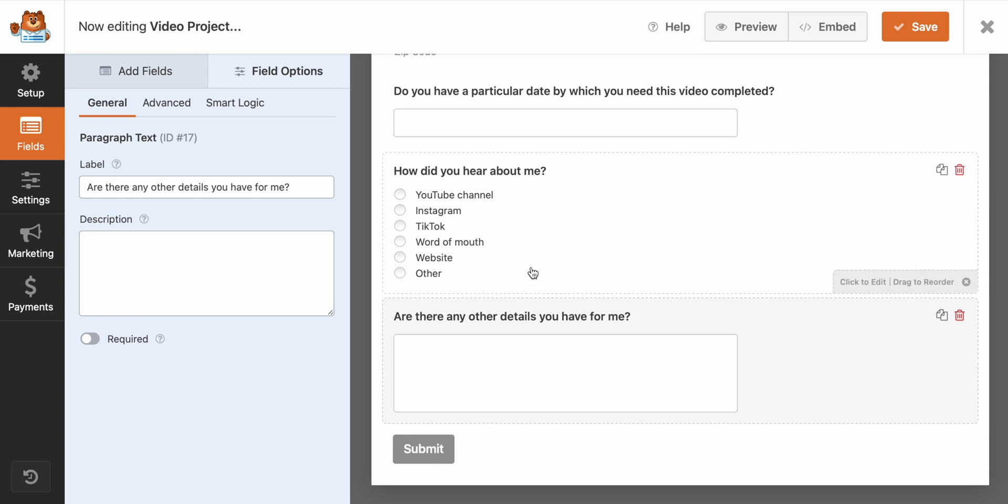
key(ctrl+s)
scroll(562, 226, up, 5)
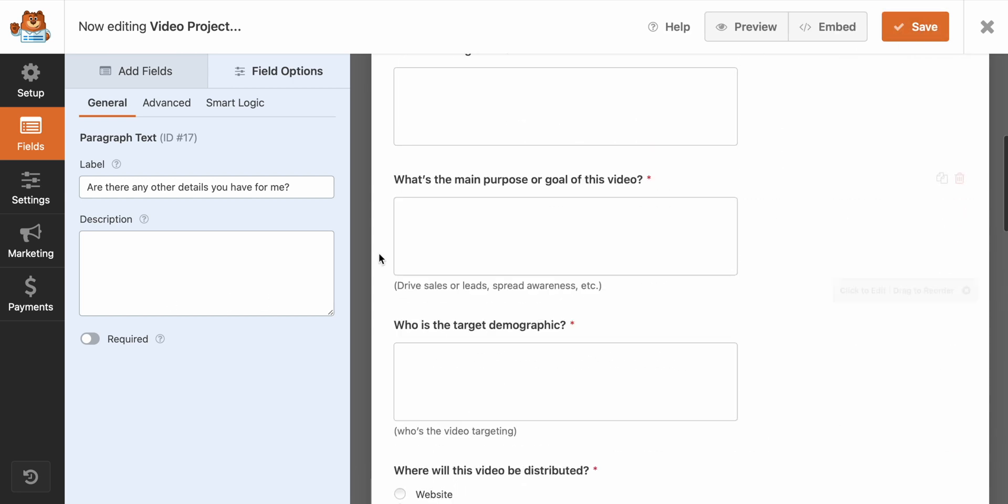
click(167, 105)
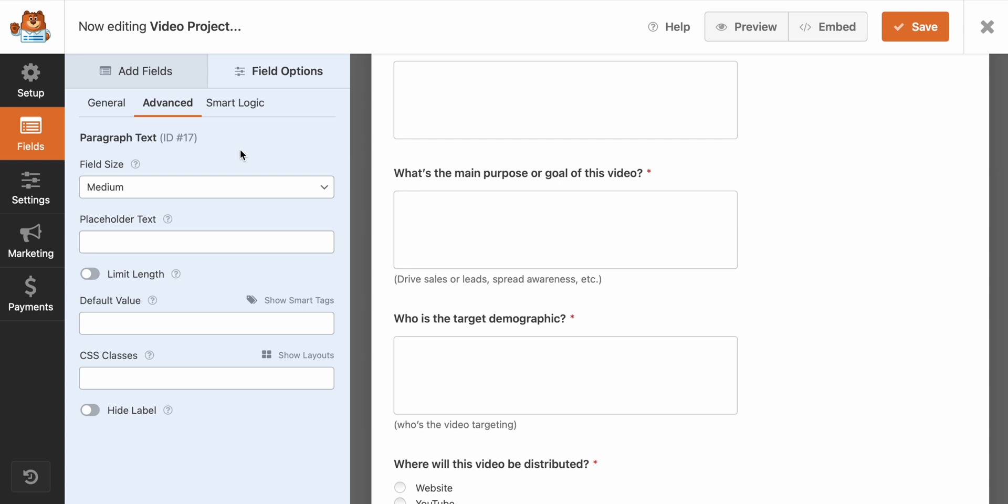
click(129, 75)
scroll(180, 266, down, 3)
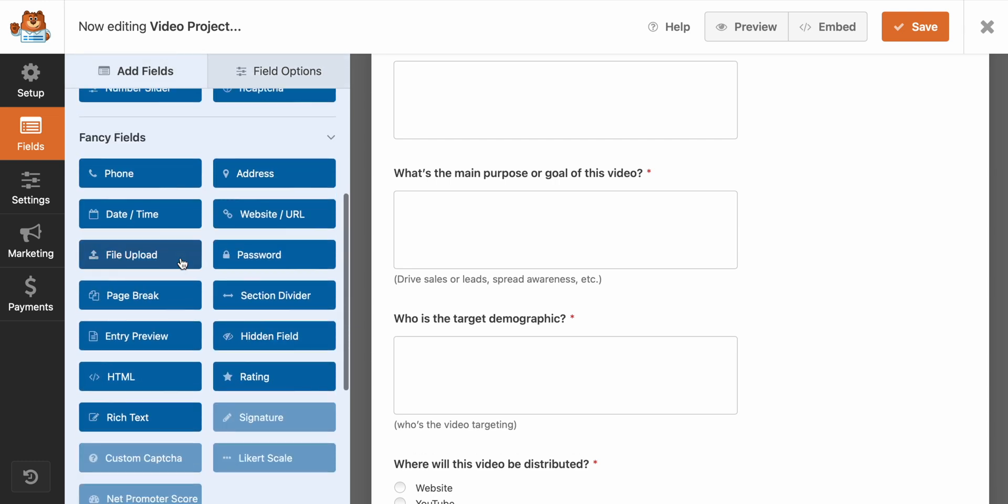
scroll(197, 291, down, 2)
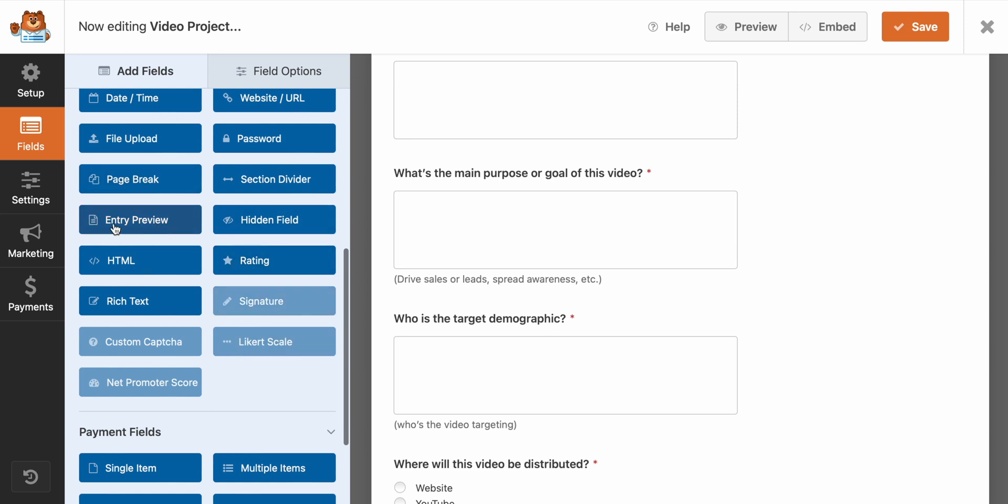
scroll(255, 323, down, 2)
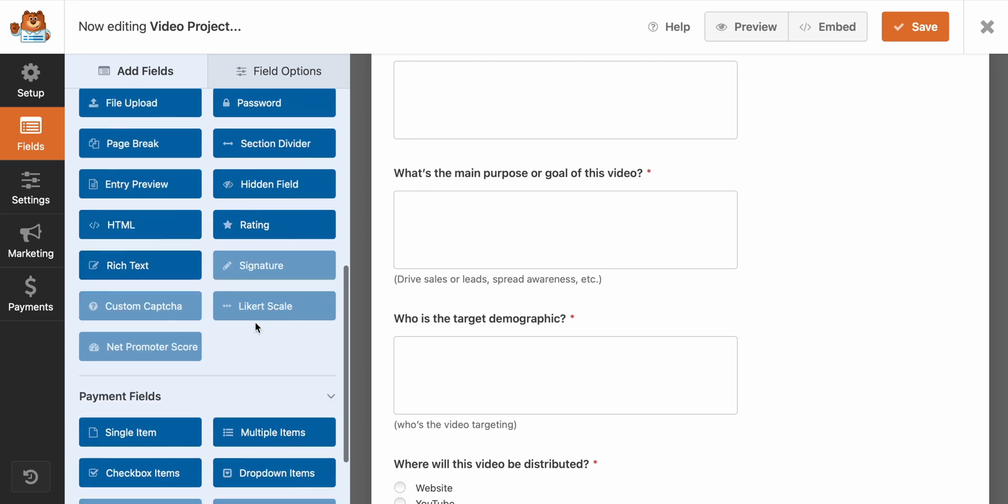
scroll(255, 325, down, 3)
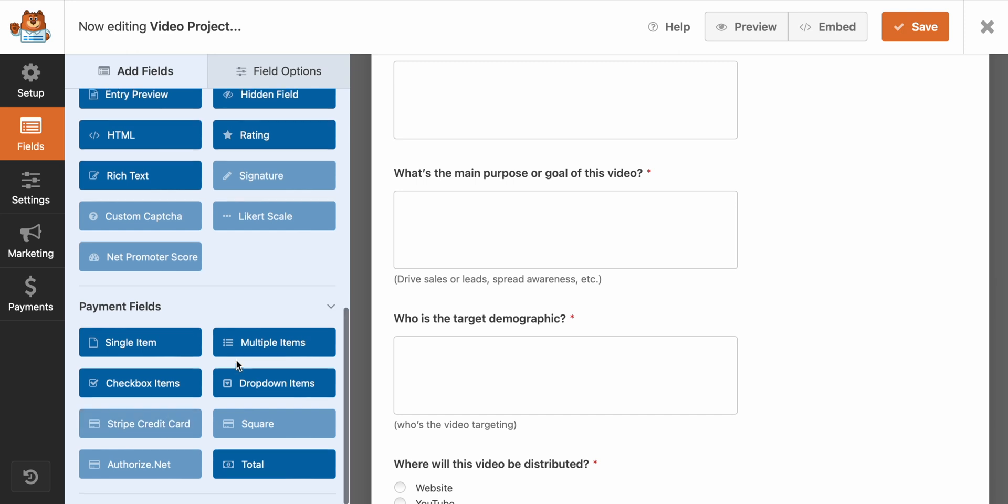
scroll(236, 360, up, 1)
scroll(237, 360, up, 3)
scroll(236, 360, up, 3)
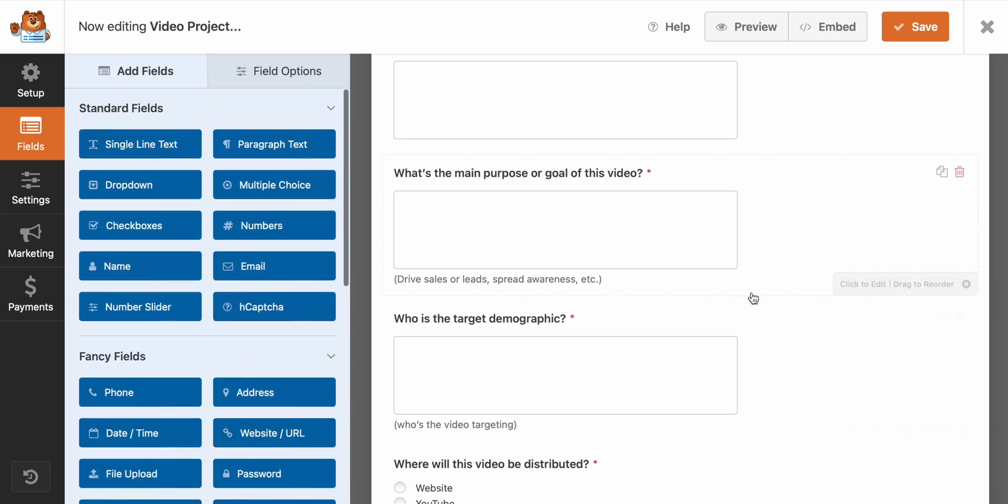
scroll(767, 301, down, 2)
scroll(768, 302, down, 5)
scroll(766, 302, up, 3)
scroll(767, 301, up, 5)
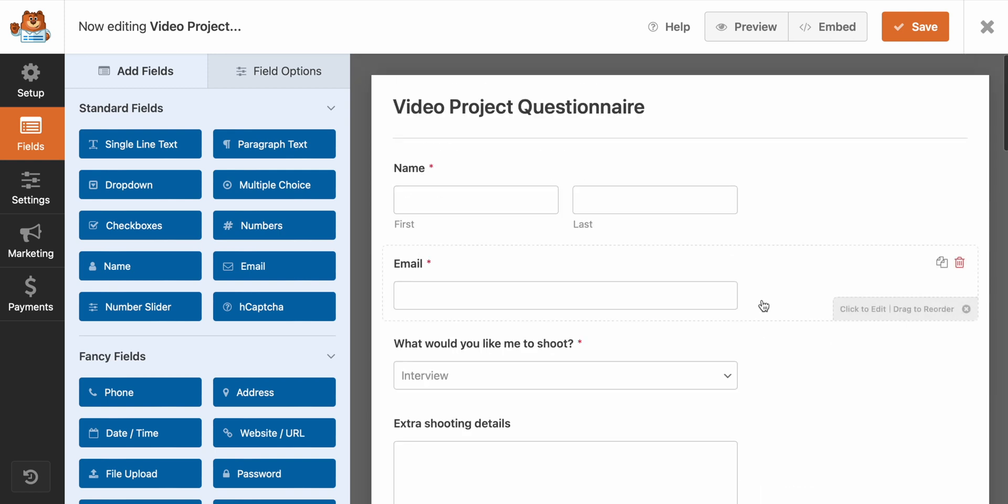
scroll(793, 364, down, 2)
scroll(793, 365, down, 5)
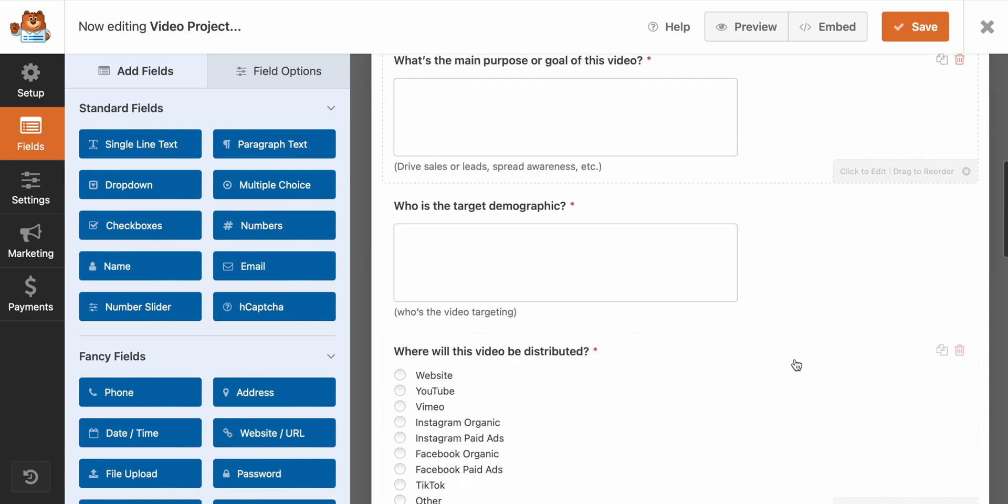
scroll(794, 362, down, 2)
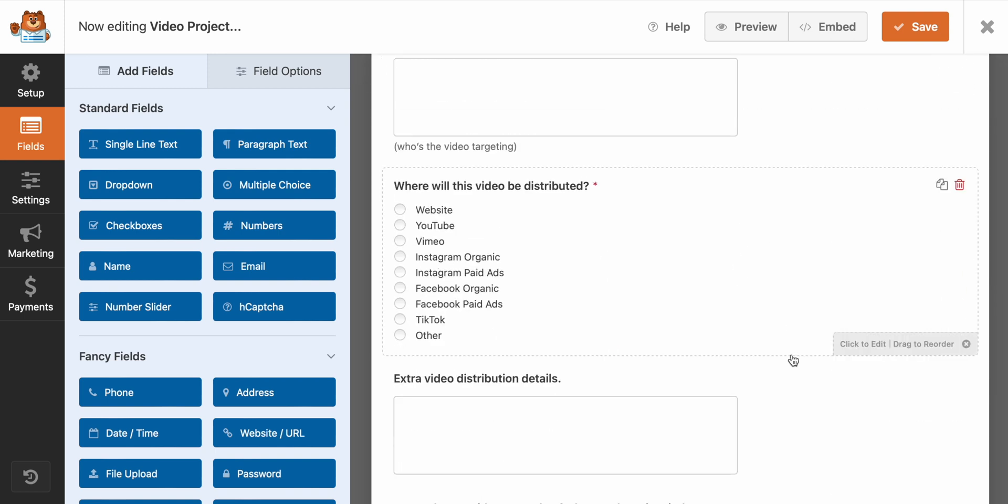
scroll(718, 345, down, 1)
scroll(719, 344, up, 5)
scroll(716, 342, up, 3)
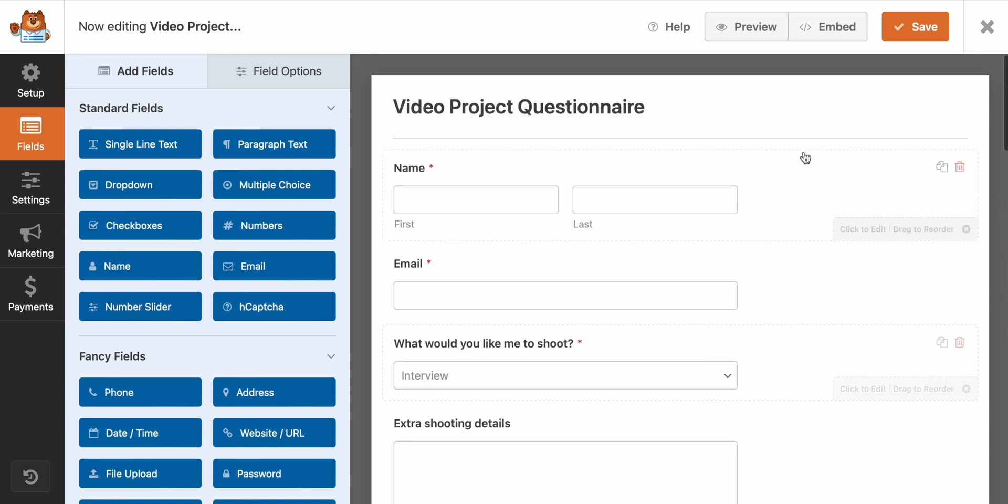
Save the Video Project Questionnaire form with Ctrl+S after reviewing its fields
key(ctrl+s)
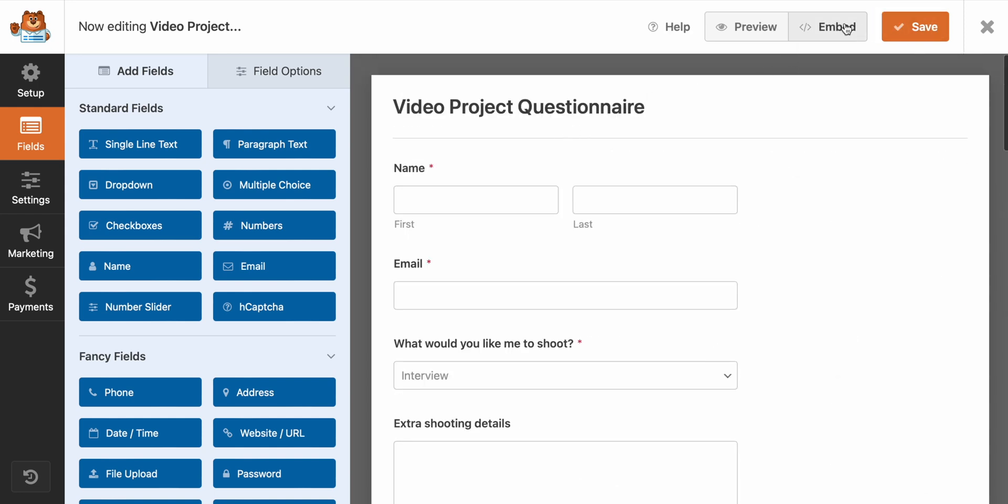
Embed the form in a new page named 'Video Project Questionnaire' pasted from the notes
click(844, 26)
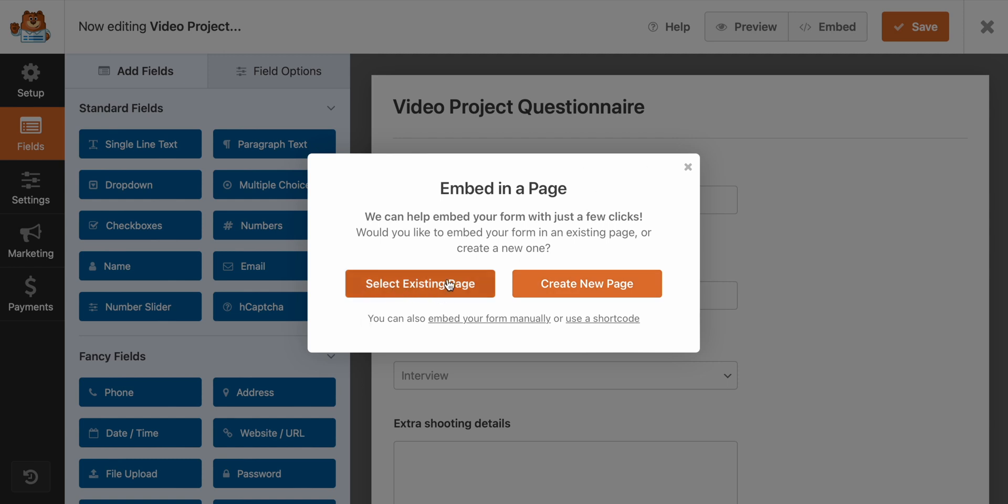
click(618, 284)
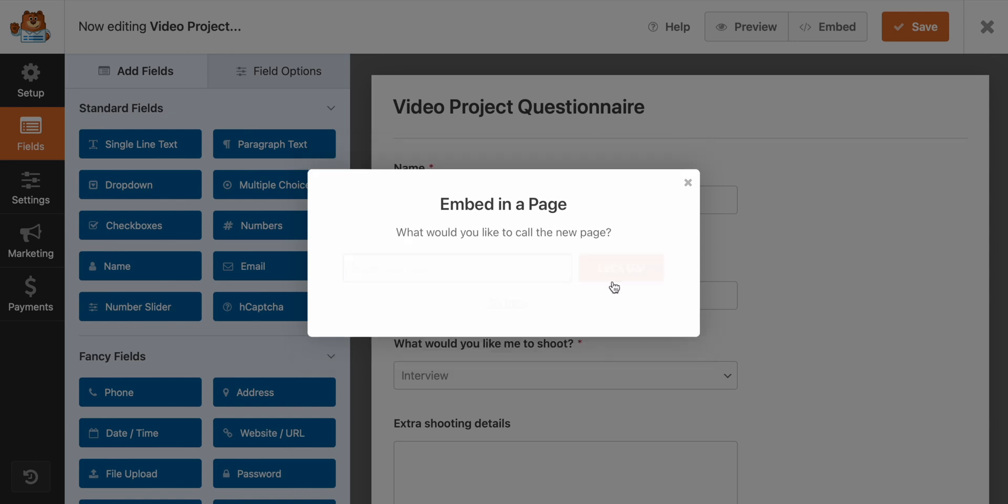
key(super+Tab)
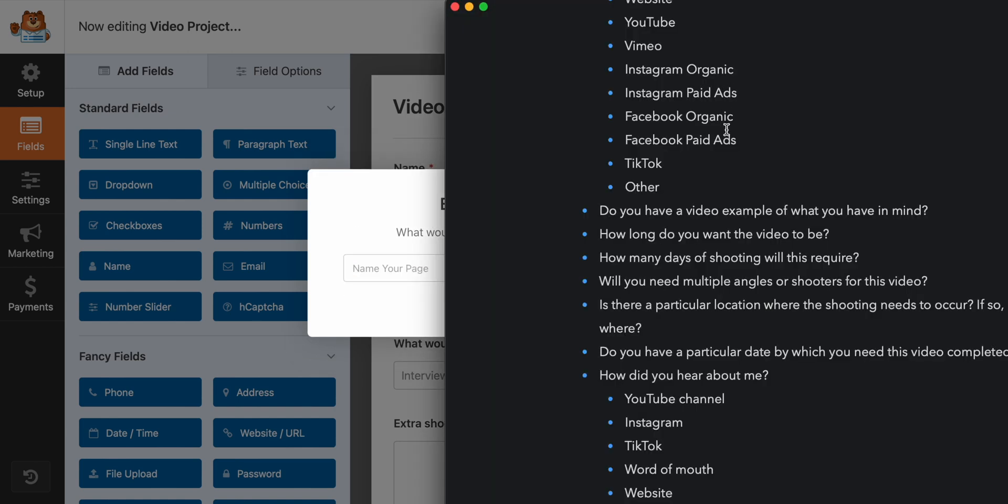
scroll(726, 129, up, 10)
triple_click(806, 44)
key(super+c)
key(super+Tab)
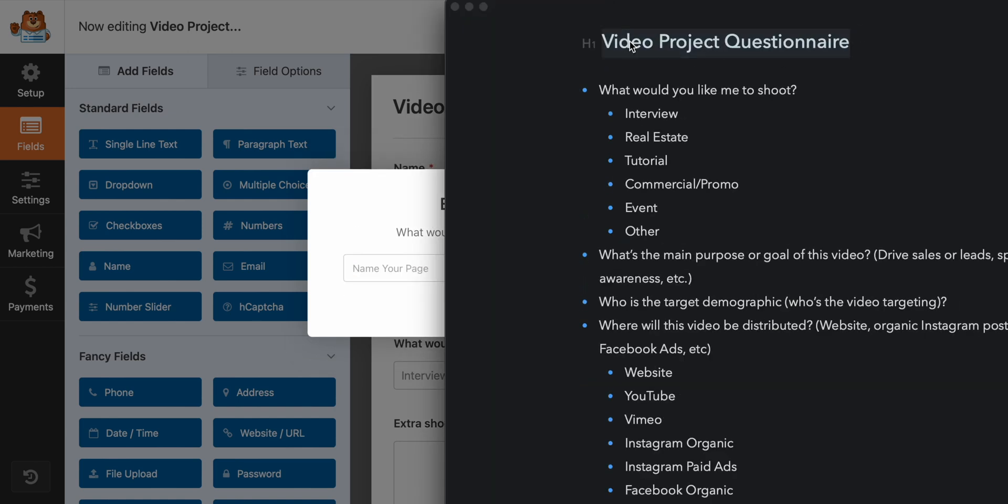
click(475, 263)
key(super+v)
click(664, 271)
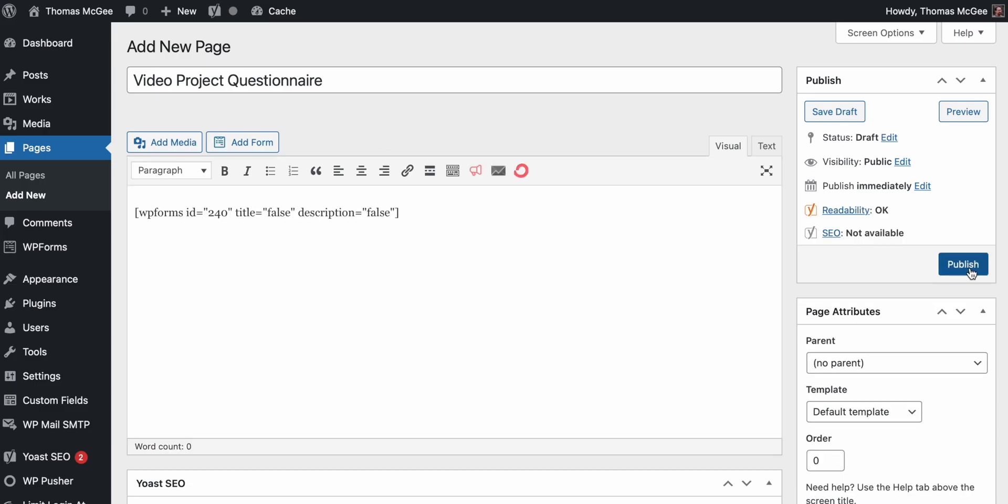
Publish the new Video Project Questionnaire page containing the form shortcode
click(970, 270)
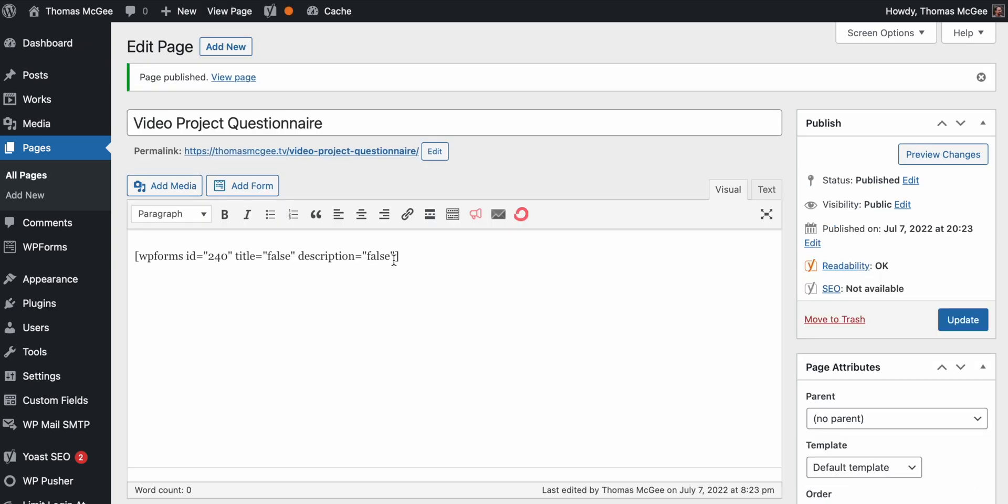
drag(400, 256, 138, 255)
click(551, 295)
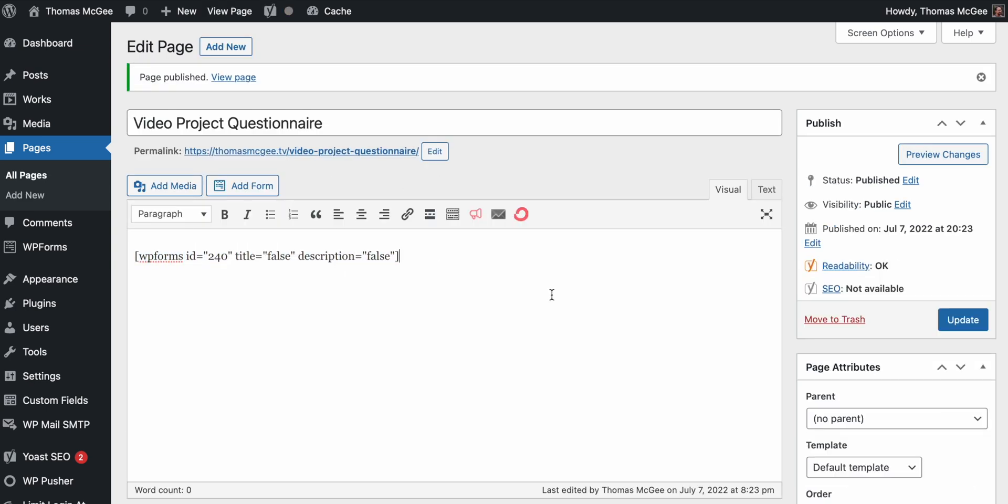
Shorten the page slug to video-project, update the page and view it live
click(434, 151)
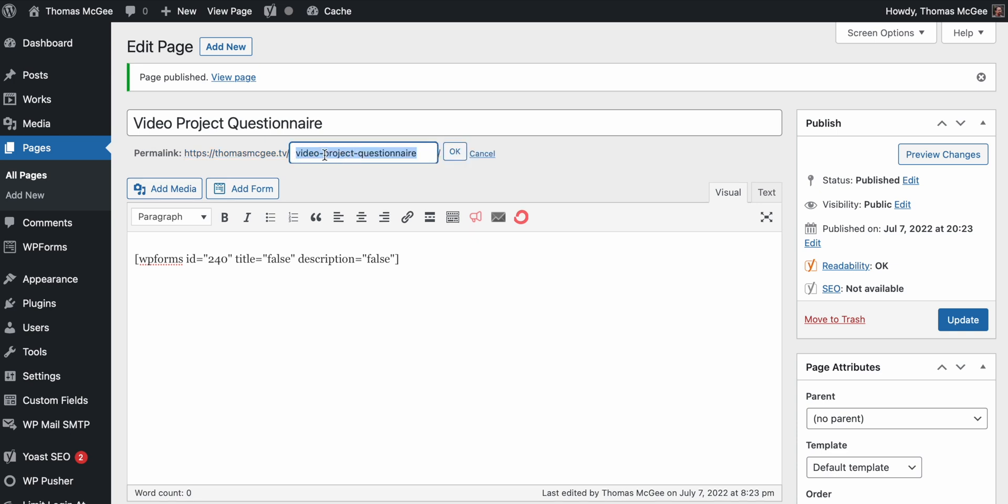
click(360, 155)
drag(356, 154, 421, 155)
key(BackSpace)
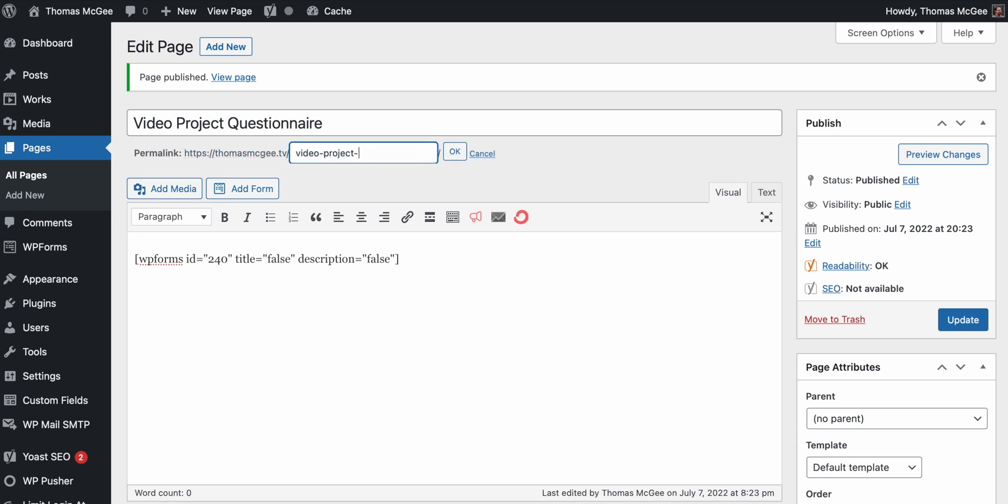
click(462, 162)
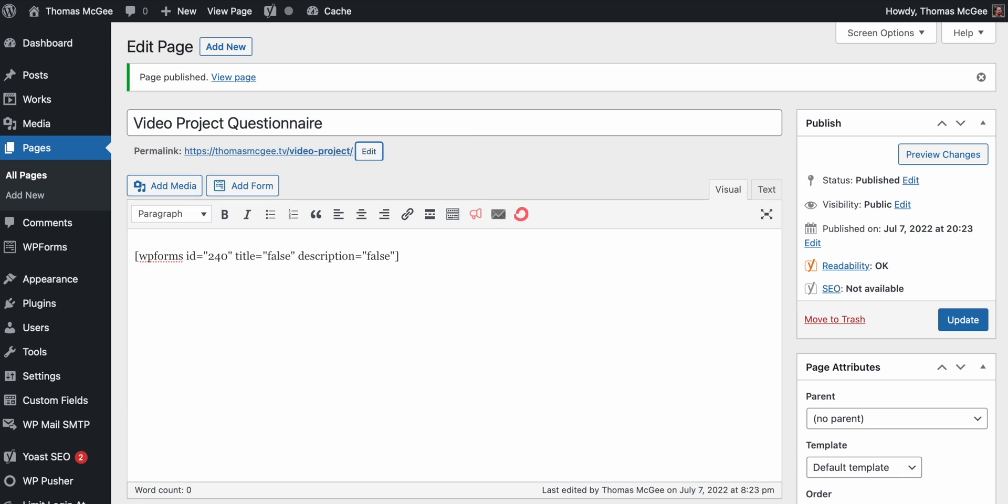
click(968, 318)
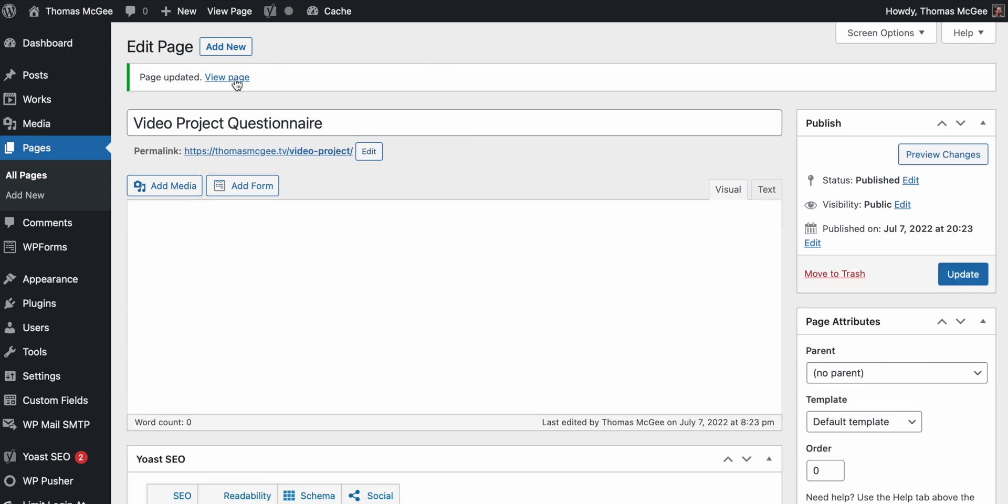
click(235, 79)
scroll(590, 203, down, 3)
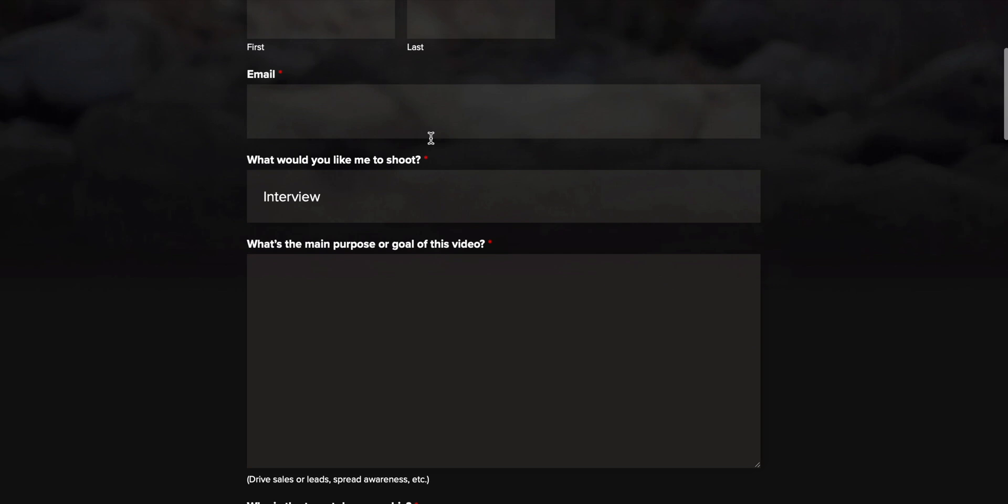
click(430, 133)
click(191, 186)
click(352, 194)
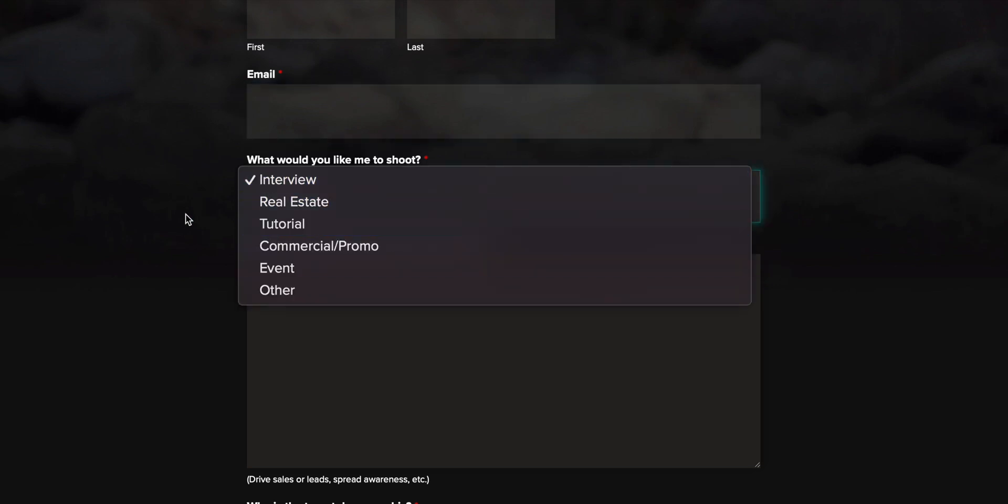
scroll(207, 211, down, 3)
scroll(207, 211, up, 3)
scroll(210, 214, up, 1)
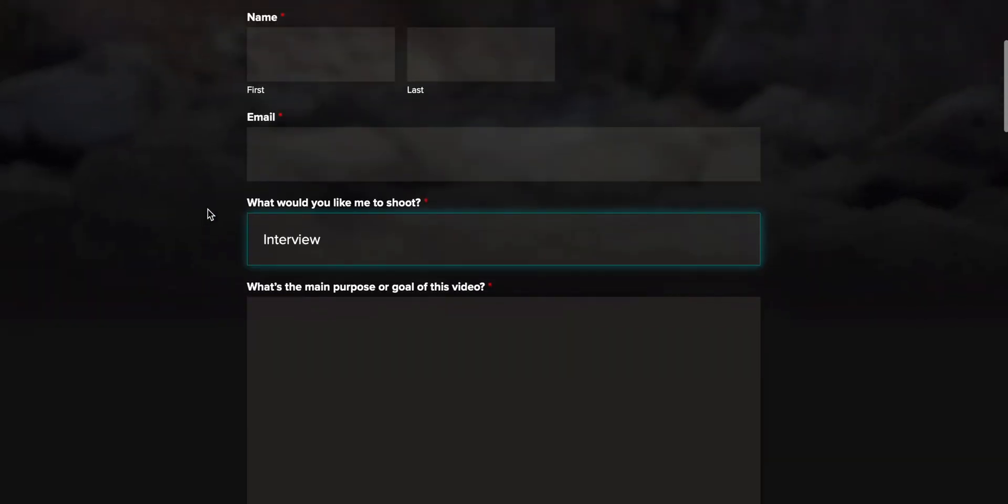
click(394, 241)
click(369, 335)
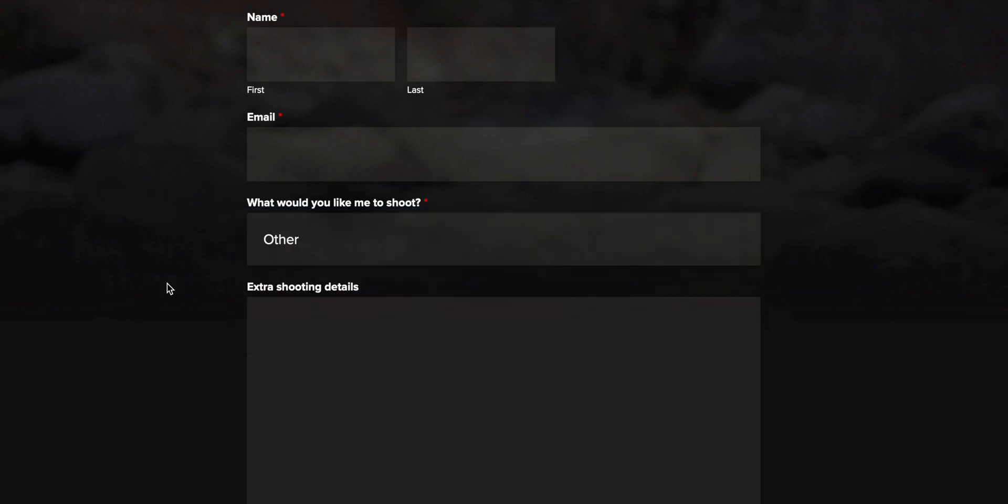
scroll(167, 284, down, 2)
click(339, 281)
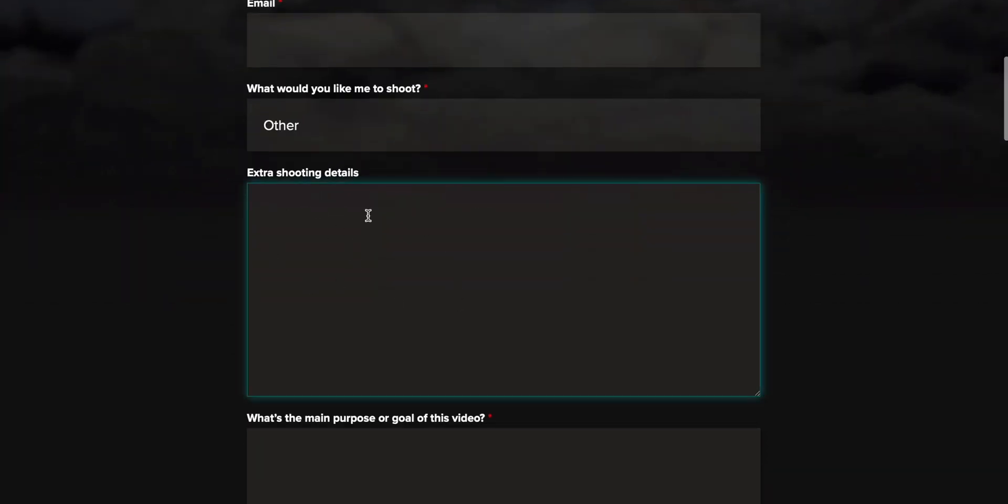
click(365, 150)
click(402, 10)
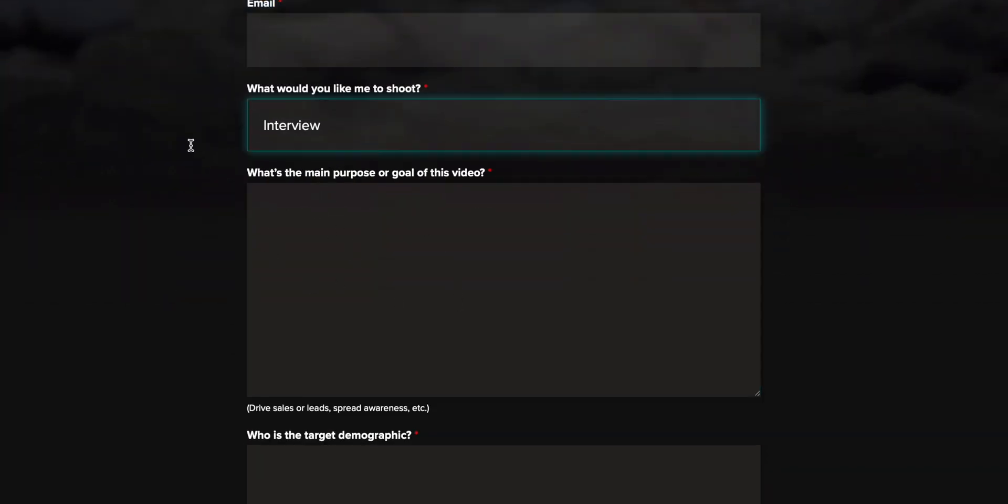
scroll(313, 295, down, 2)
scroll(399, 295, down, 2)
scroll(422, 297, down, 2)
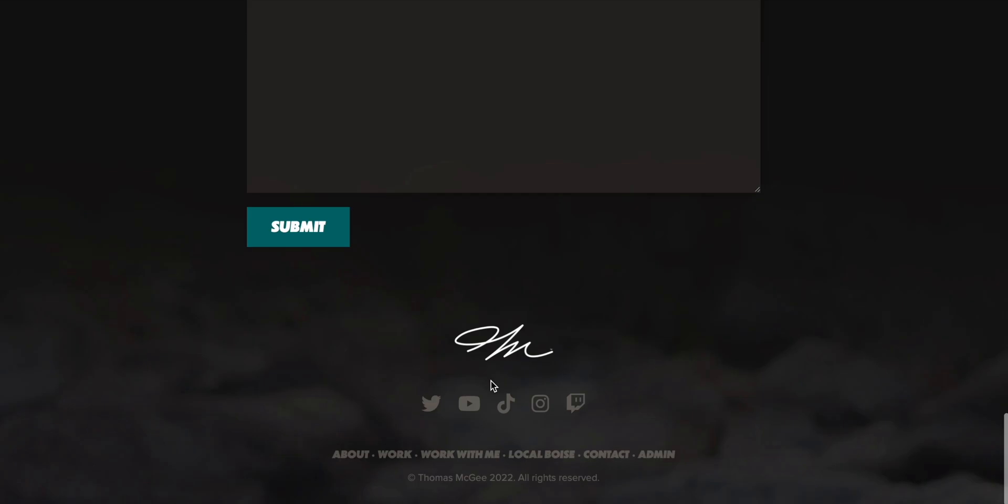
scroll(493, 385, up, 8)
scroll(500, 385, up, 1)
scroll(499, 390, up, 10)
scroll(499, 384, up, 12)
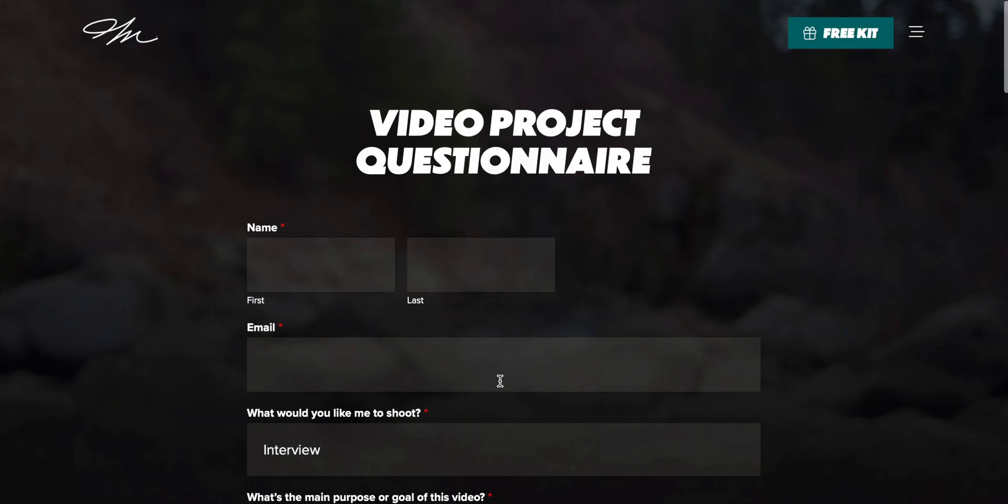
scroll(498, 378, down, 10)
scroll(498, 378, down, 8)
scroll(498, 378, down, 8)
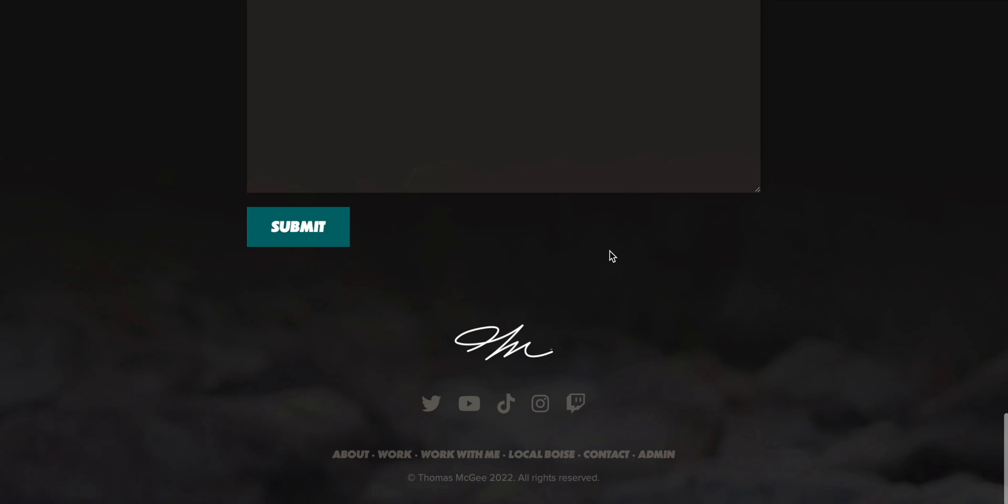
scroll(608, 253, up, 2)
scroll(545, 265, up, 4)
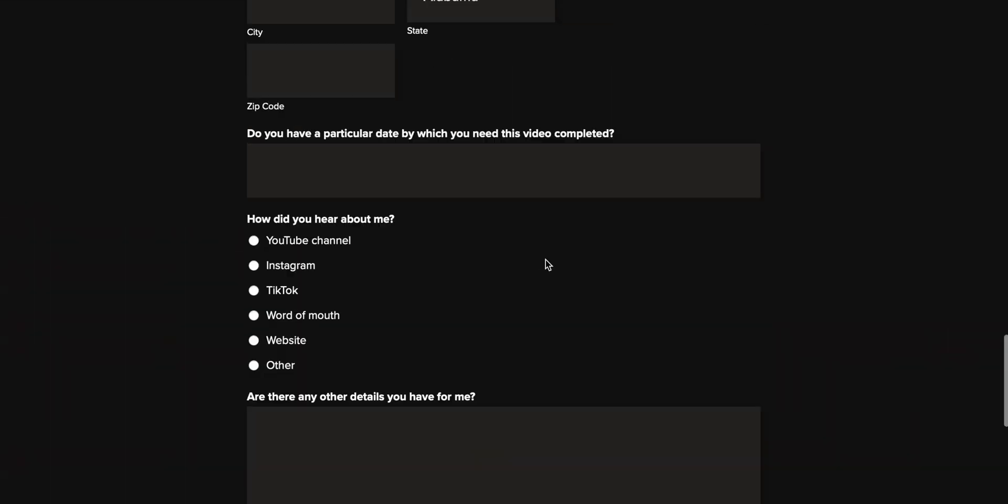
scroll(546, 263, up, 2)
scroll(546, 262, up, 3)
scroll(545, 262, up, 2)
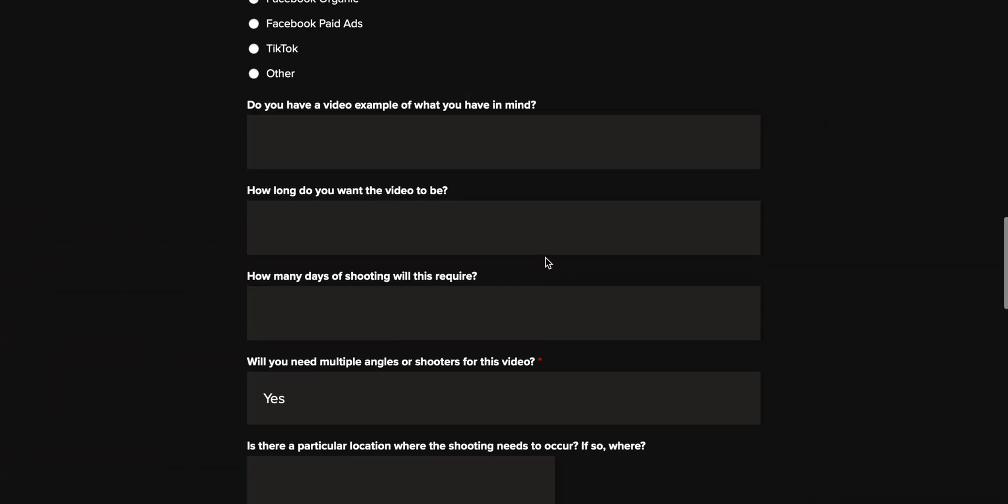
scroll(545, 256, up, 1)
scroll(545, 257, up, 3)
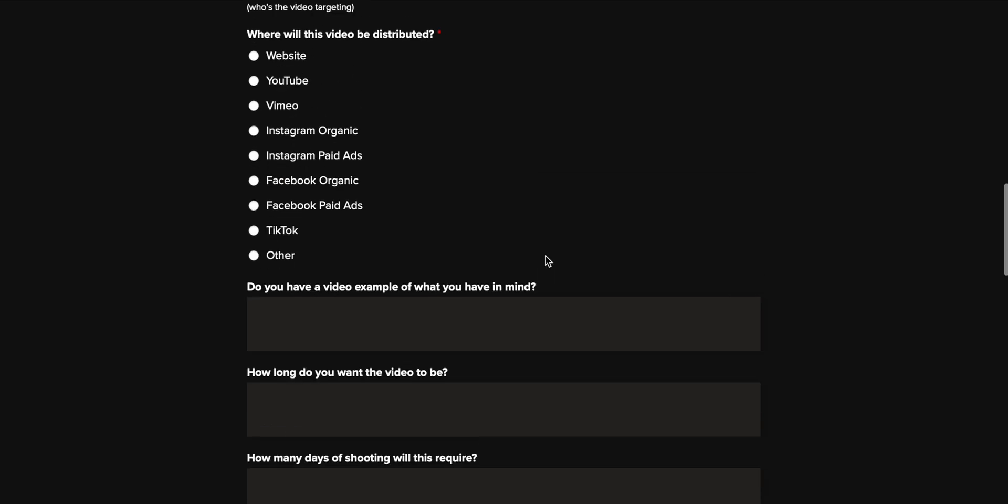
scroll(545, 256, up, 3)
scroll(546, 255, up, 2)
scroll(545, 254, up, 2)
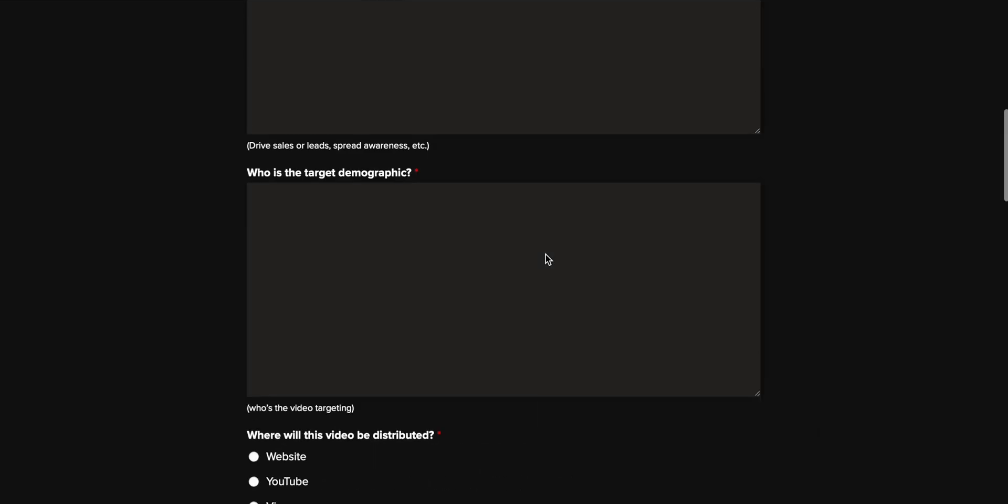
scroll(545, 254, up, 3)
scroll(546, 254, up, 4)
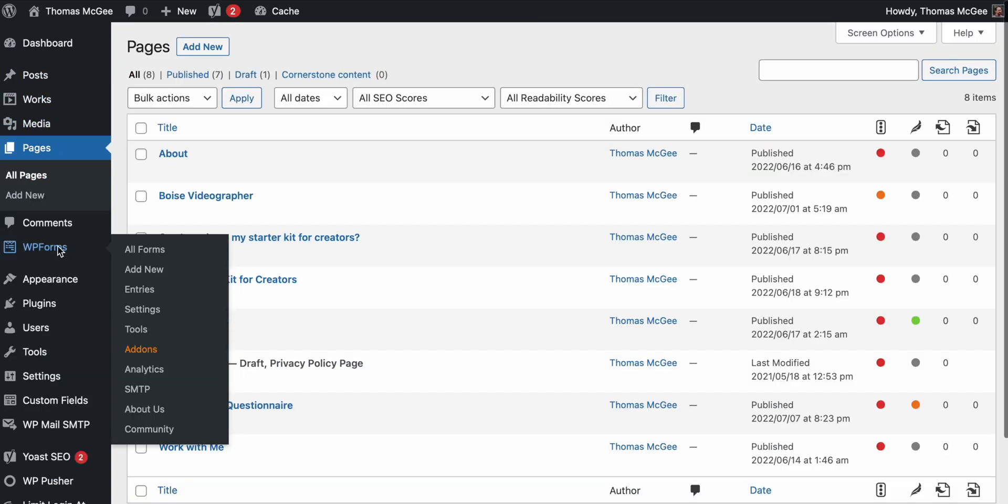
Reopen the Video Project Questionnaire form, accept the hCaptcha notice and save it
click(47, 183)
click(236, 254)
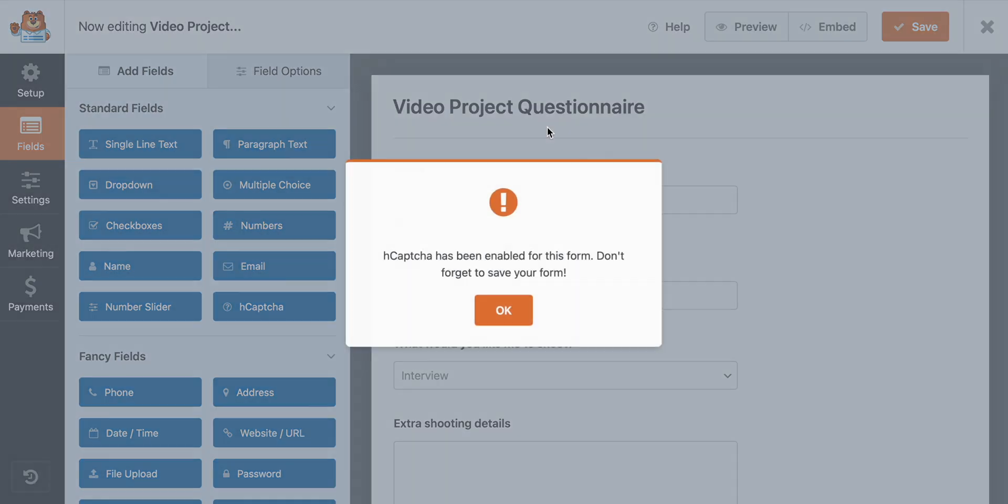
click(512, 318)
scroll(788, 218, down, 5)
scroll(787, 213, down, 5)
scroll(787, 213, up, 10)
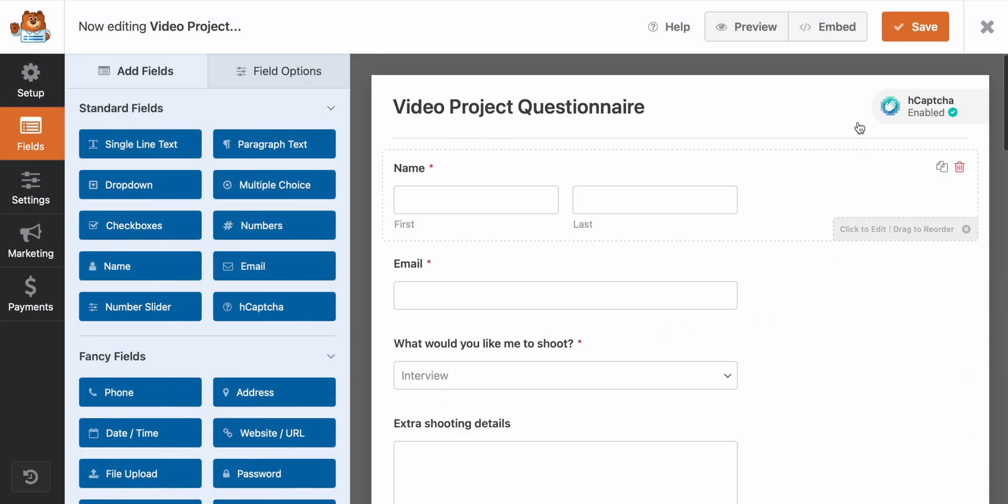
click(920, 30)
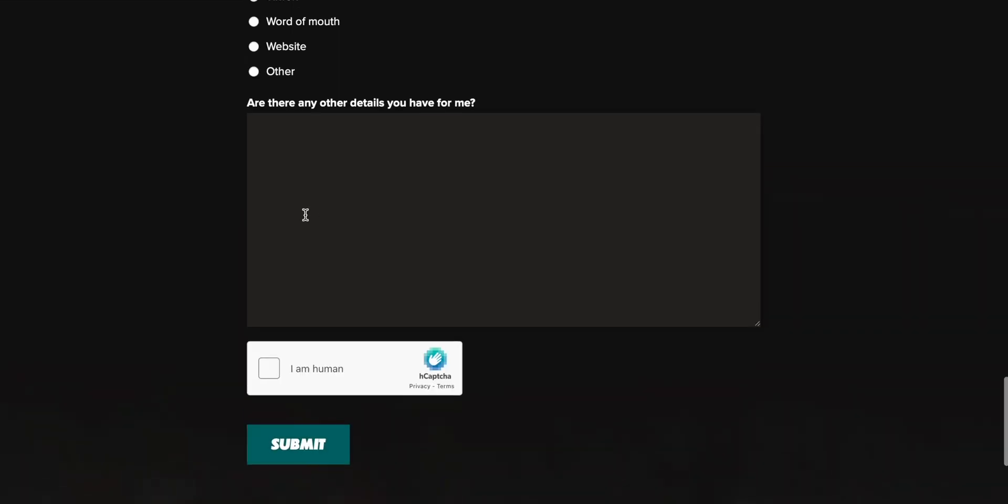
click(273, 368)
scroll(482, 289, down, 2)
scroll(482, 289, up, 1)
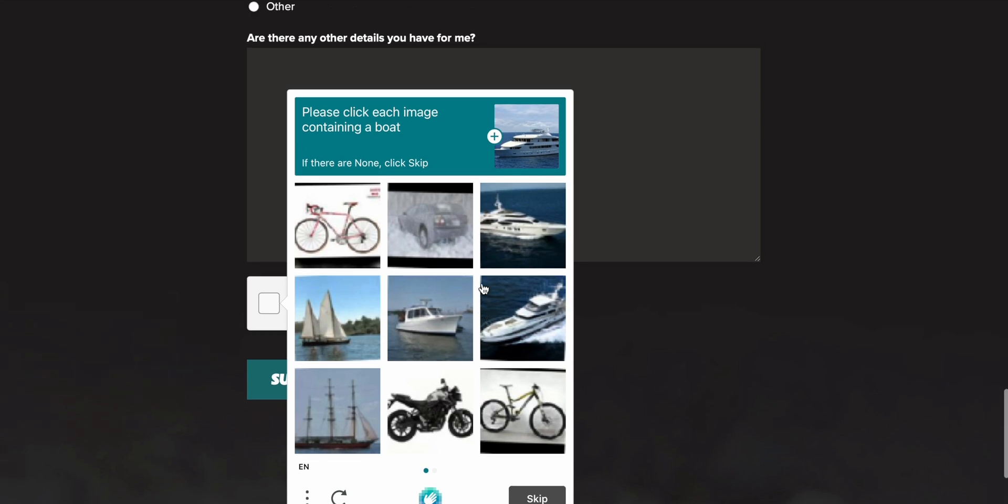
click(918, 297)
scroll(718, 304, up, 2)
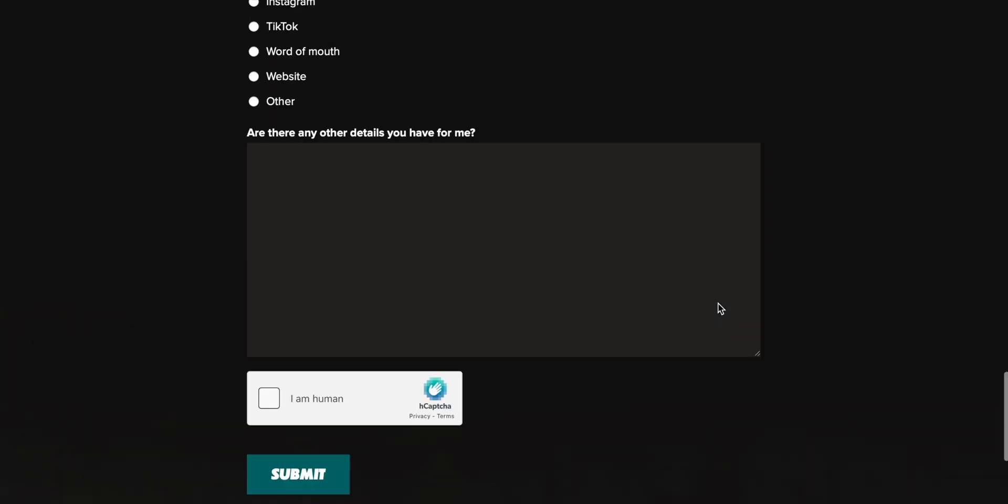
scroll(718, 303, up, 10)
scroll(718, 304, up, 8)
scroll(718, 305, up, 5)
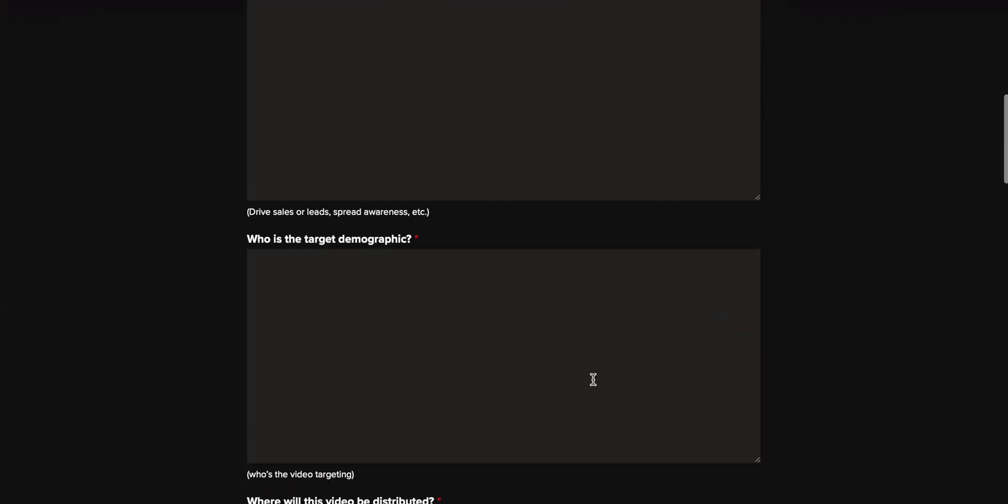
scroll(591, 380, up, 3)
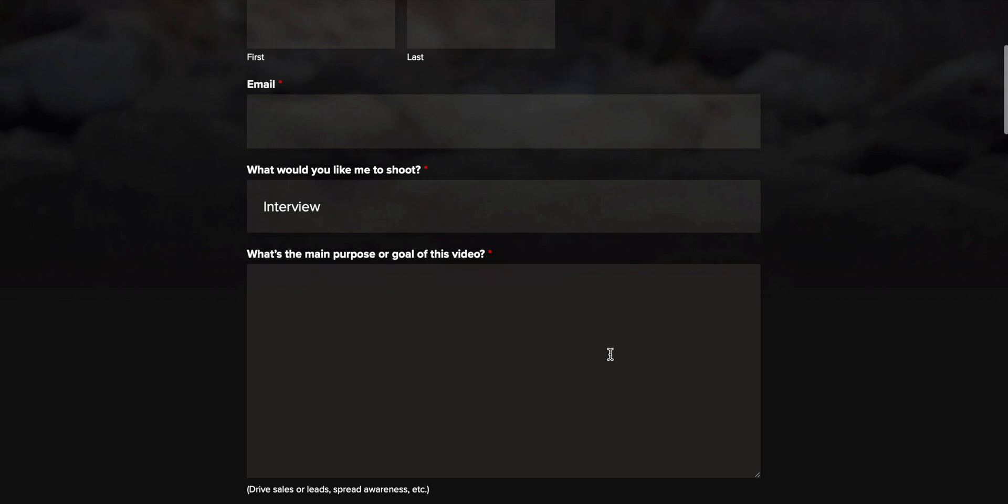
scroll(620, 351, up, 3)
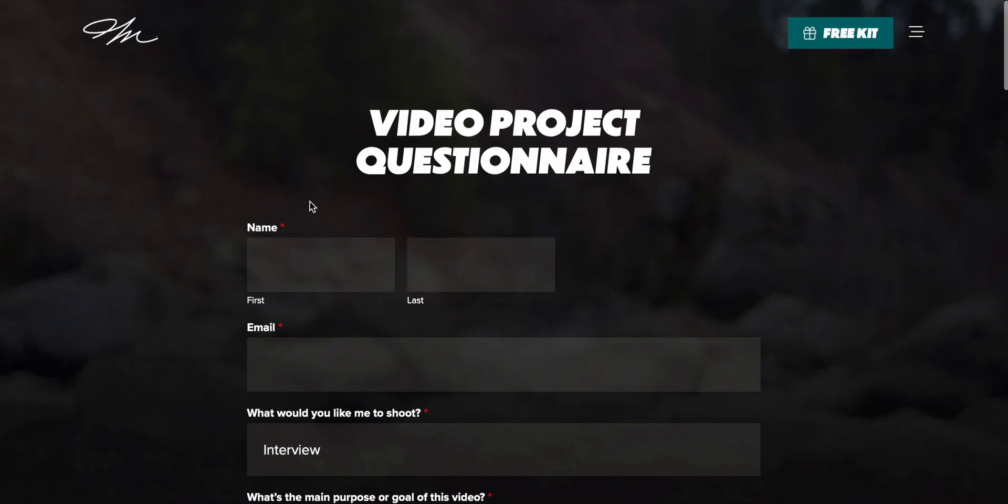
scroll(717, 272, down, 2)
scroll(727, 275, down, 6)
scroll(728, 275, down, 4)
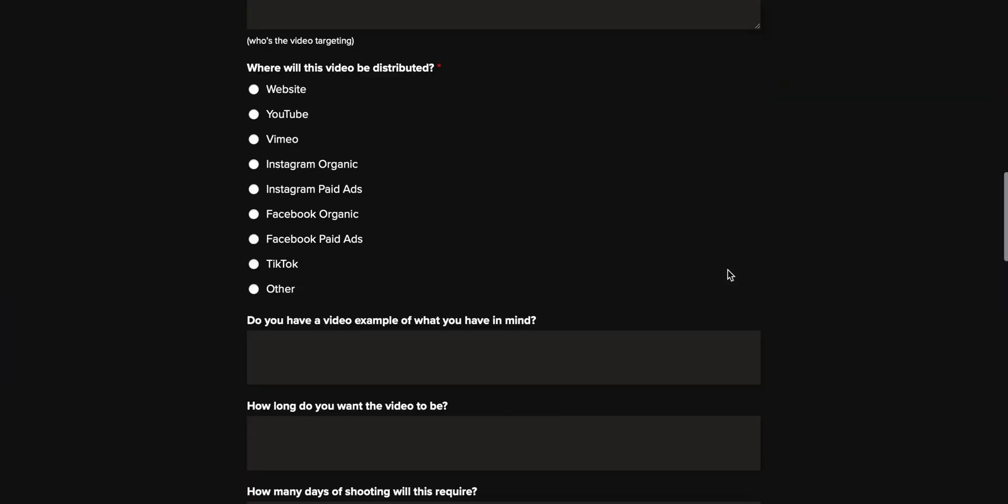
scroll(727, 275, down, 3)
scroll(727, 275, down, 3)
scroll(717, 197, down, 3)
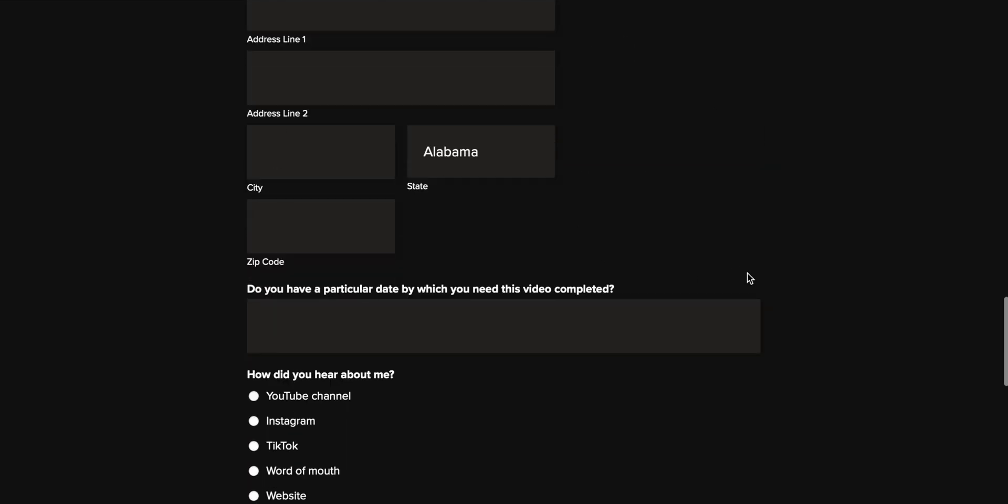
scroll(757, 276, down, 2)
scroll(774, 279, down, 2)
scroll(638, 276, down, 1)
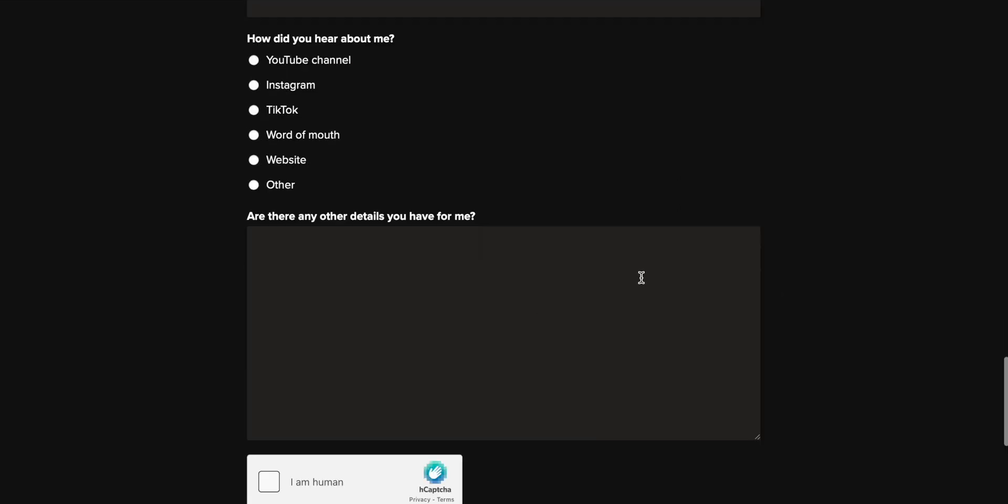
scroll(642, 276, down, 3)
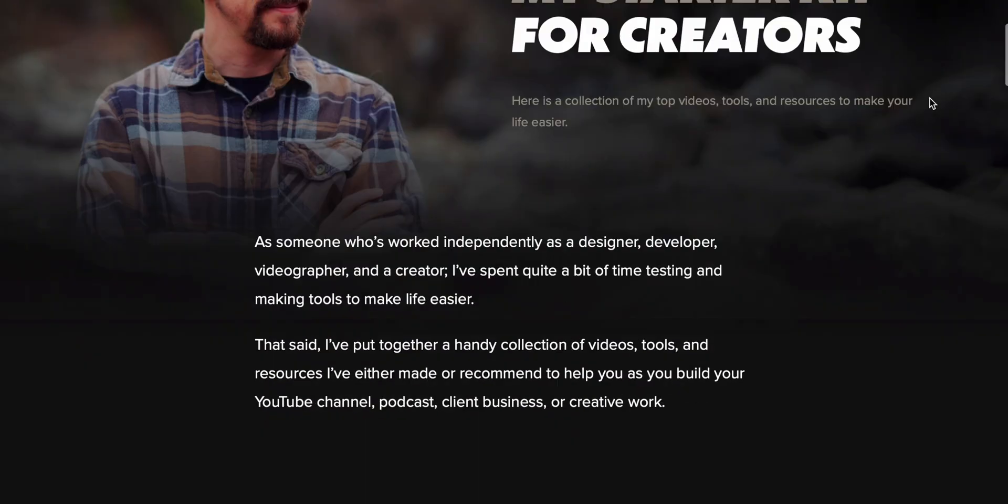
scroll(930, 99, down, 3)
scroll(930, 98, down, 2)
scroll(930, 98, down, 2)
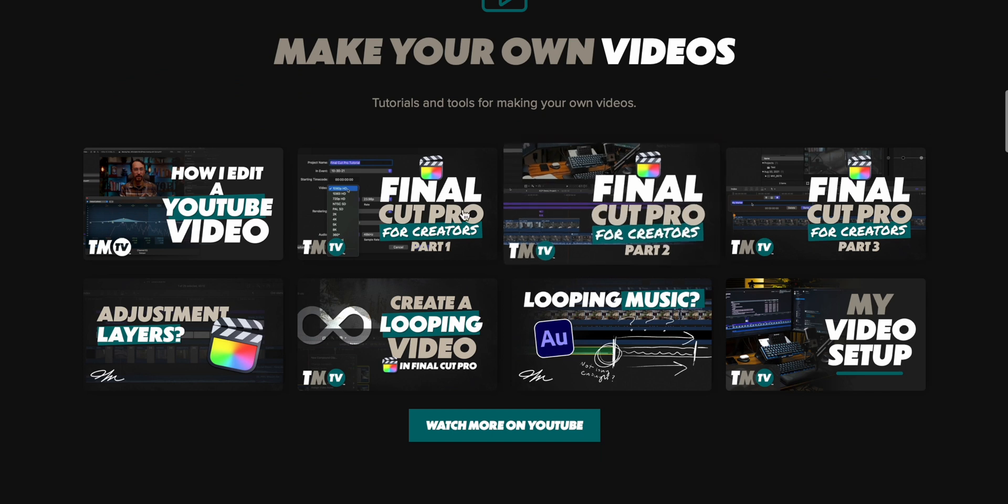
scroll(815, 276, down, 4)
scroll(815, 277, down, 2)
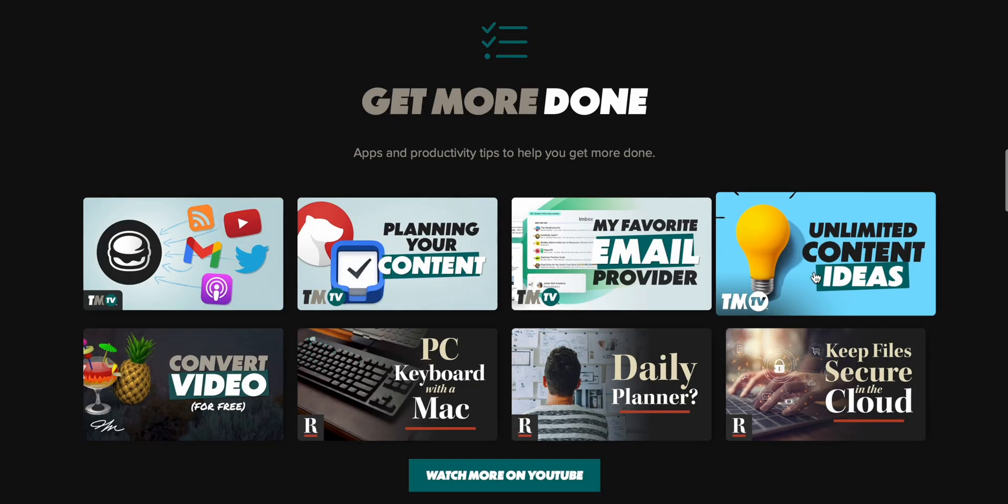
scroll(839, 347, down, 5)
scroll(842, 337, down, 3)
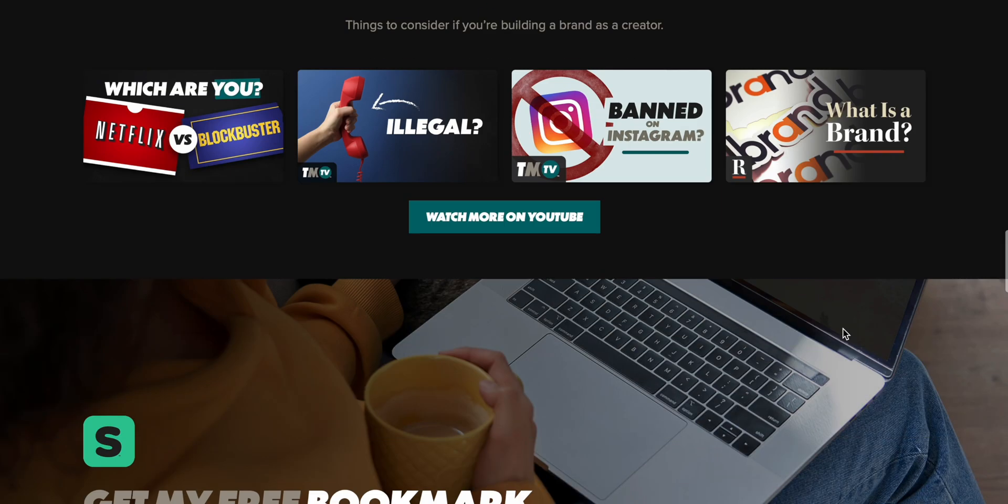
scroll(842, 328, down, 3)
scroll(842, 327, down, 1)
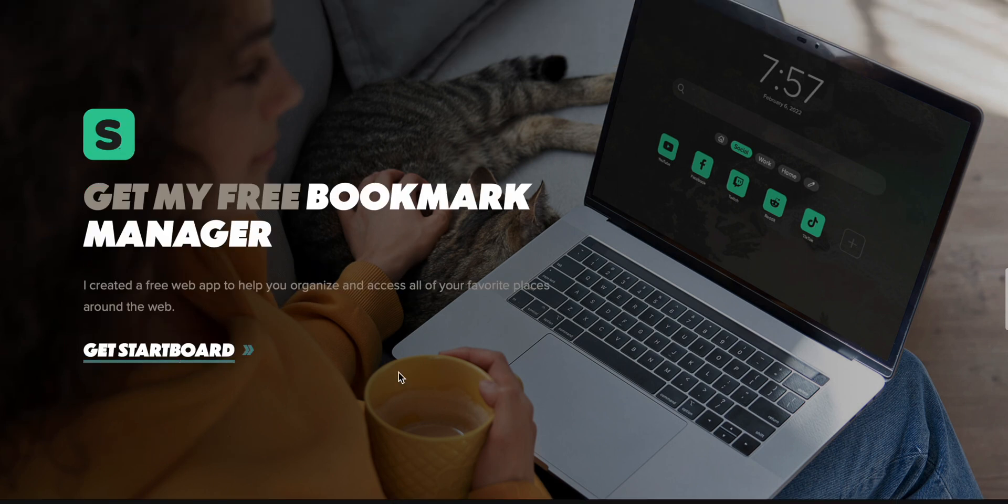
scroll(711, 333, down, 5)
scroll(725, 328, down, 1)
scroll(727, 328, down, 1)
scroll(743, 328, down, 1)
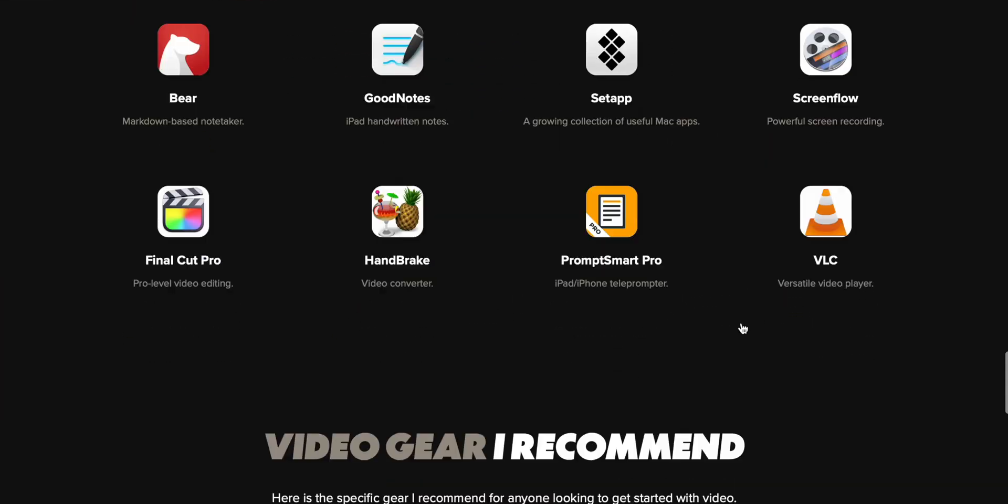